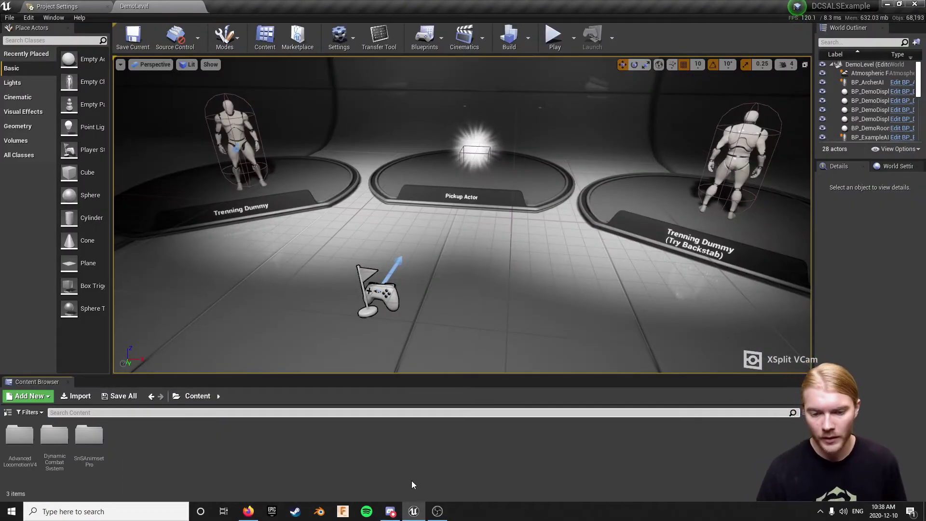
Check the Discord support question, play-test the level's sword combat, then switch to the YouTube tutorials.
click(396, 514)
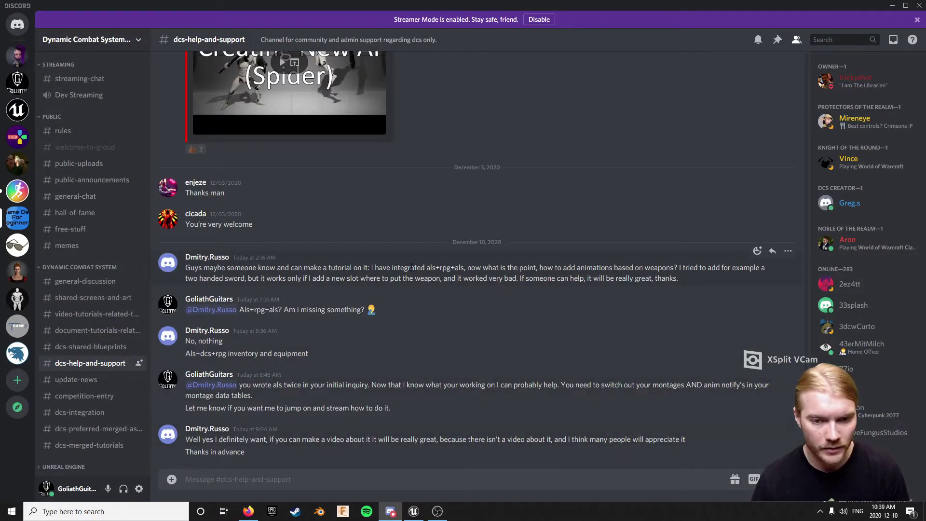
click(393, 515)
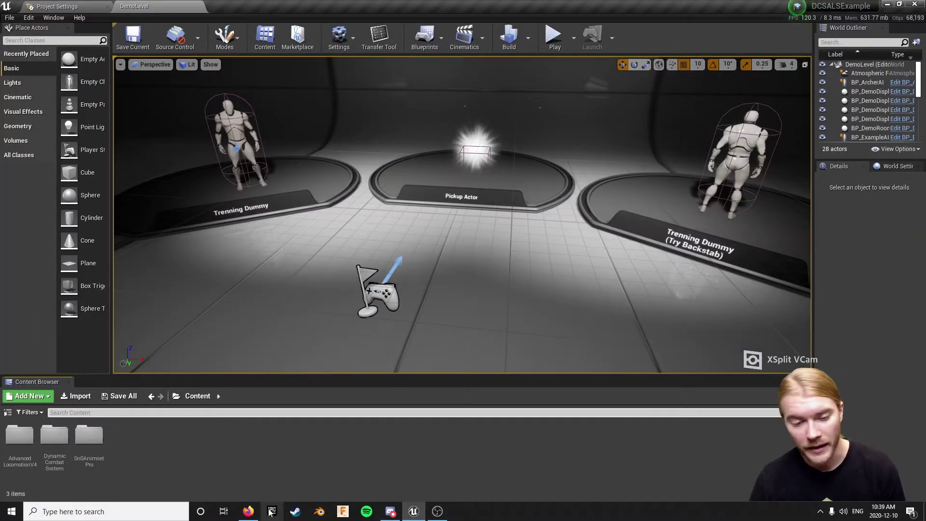
mouse_move(249, 515)
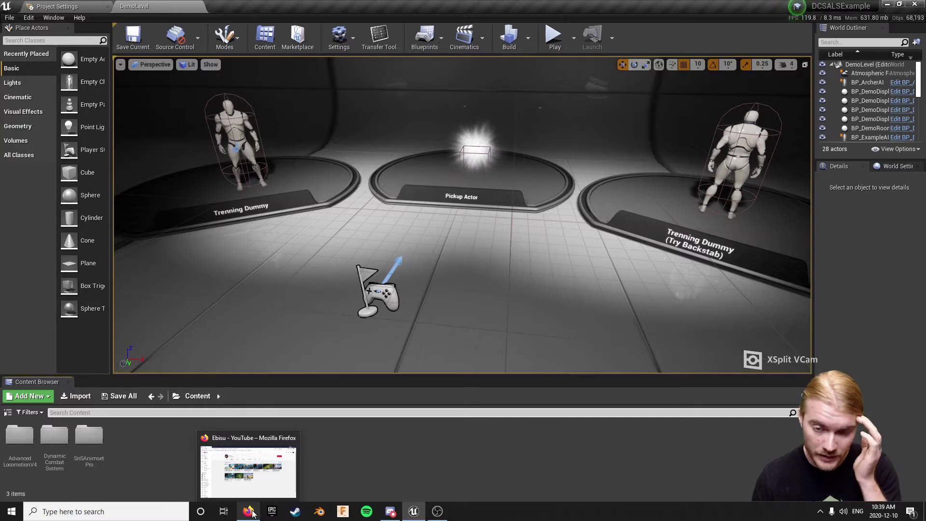
click(555, 35)
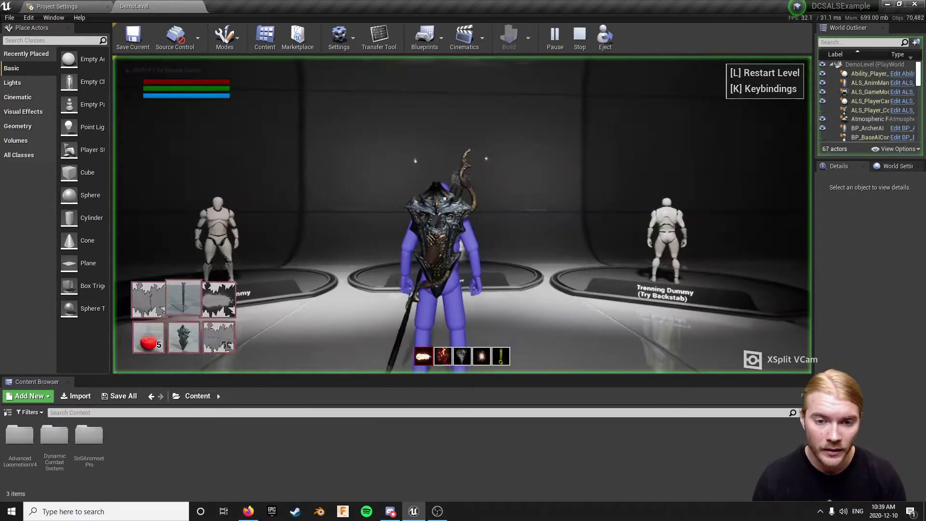
key(w)
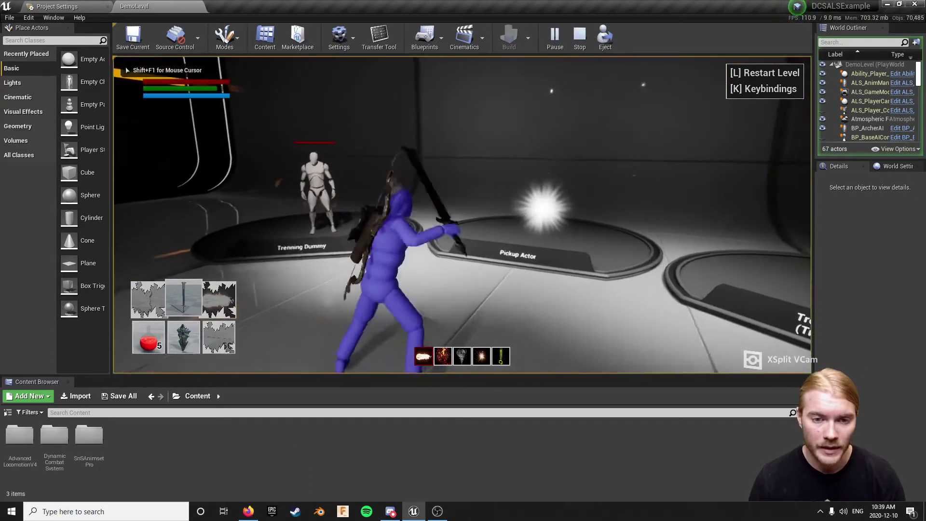
key(Escape)
click(248, 510)
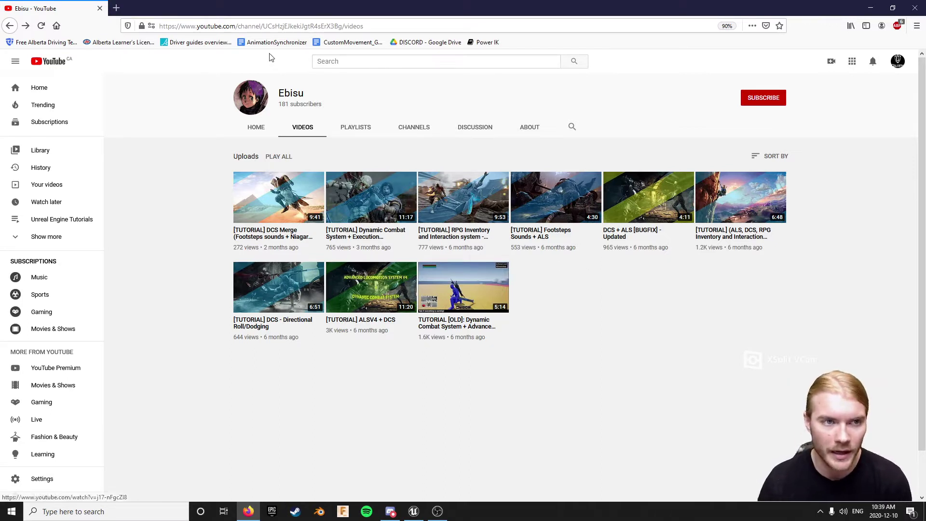
Leave the channel's Videos list and go back to the DCSALSExample level editor.
click(413, 511)
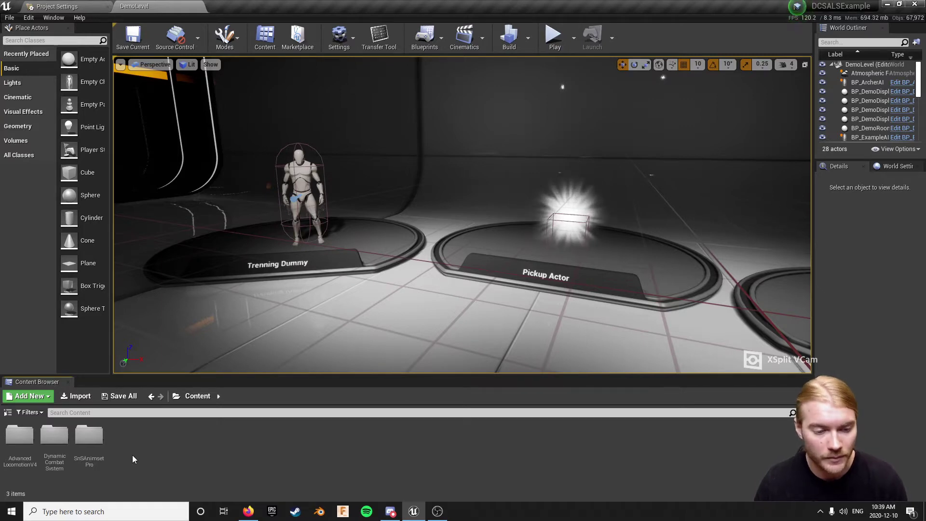
Browse to SnSAnimsetPro > UE4_Mannequin > Mesh and open UE4_Mannequin_Skeleton.
double_click(99, 445)
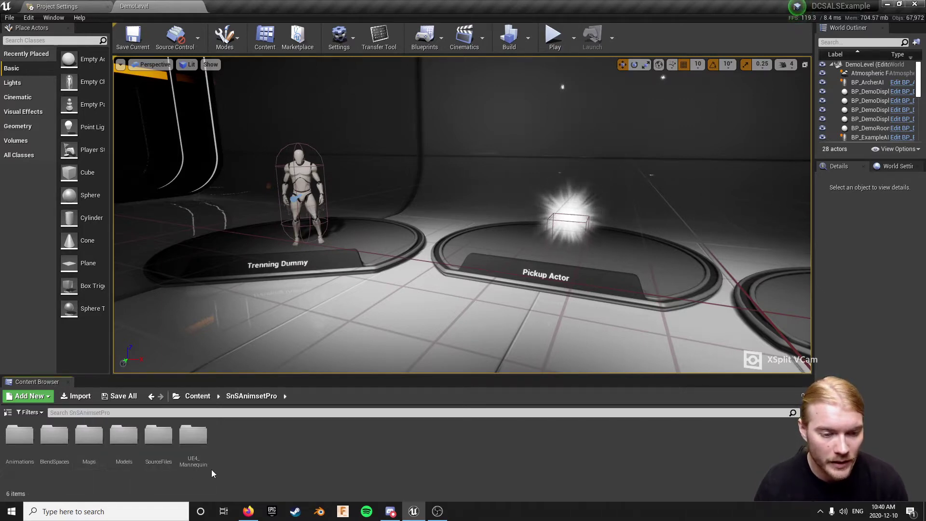
double_click(192, 449)
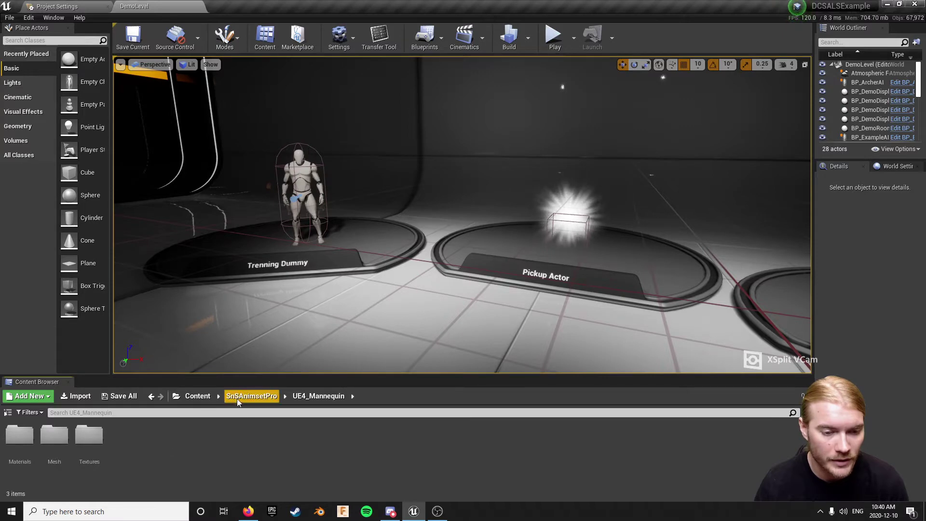
click(236, 397)
click(198, 396)
double_click(95, 443)
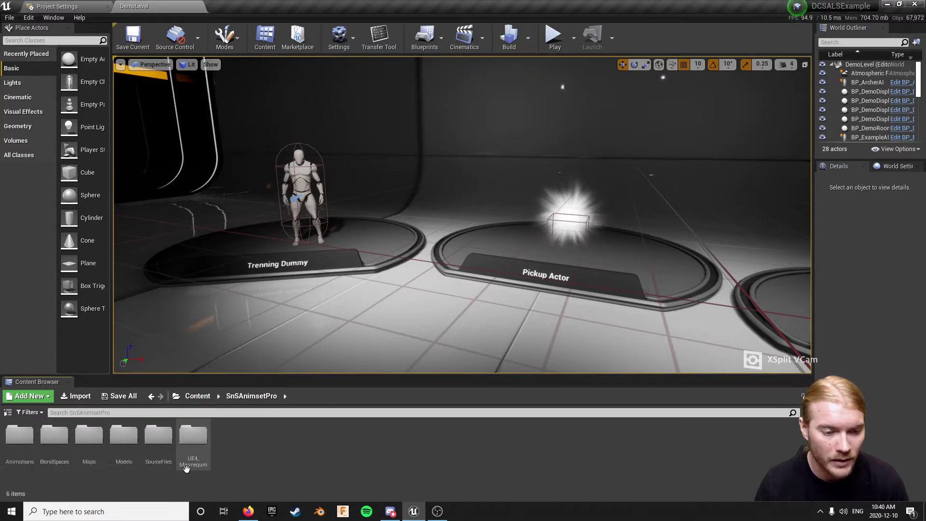
double_click(193, 436)
double_click(54, 435)
double_click(89, 444)
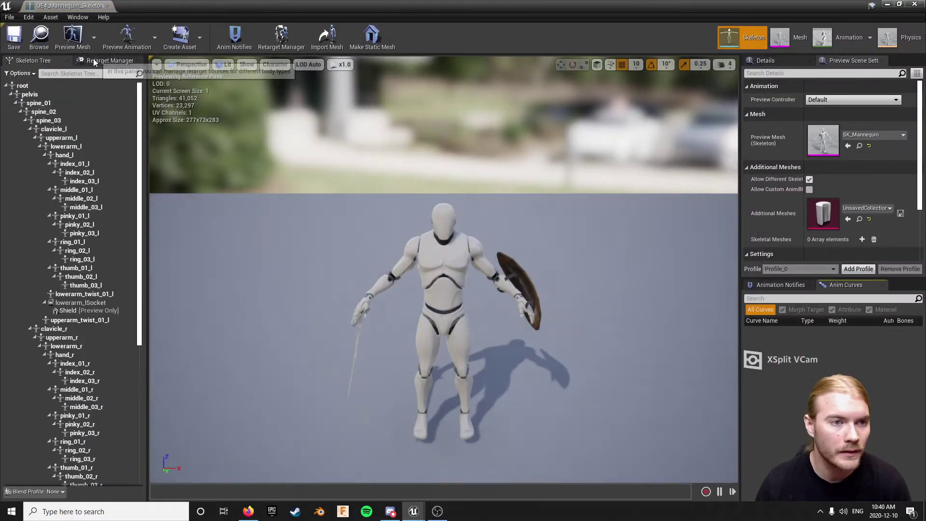
Make the current A-pose the skeleton's retarget base pose and dock its tab beside DemoLevel.
click(109, 60)
click(54, 60)
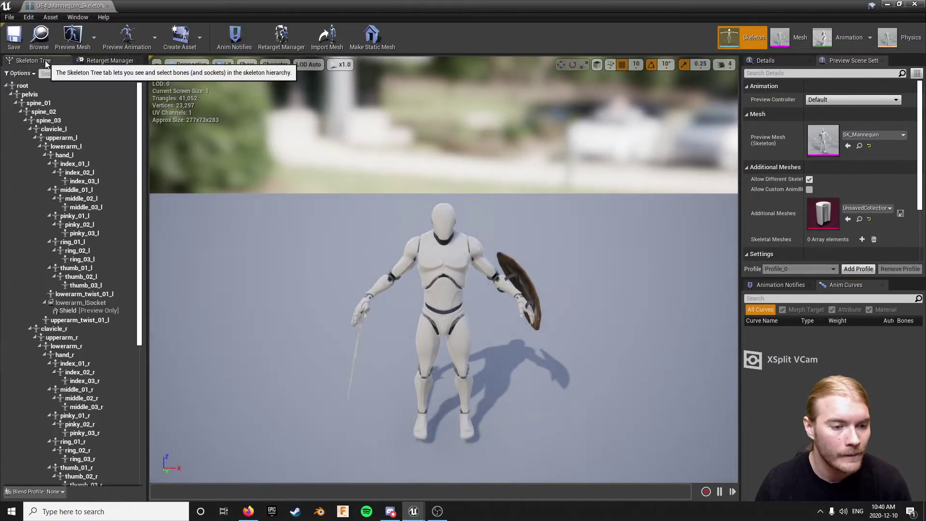
click(94, 58)
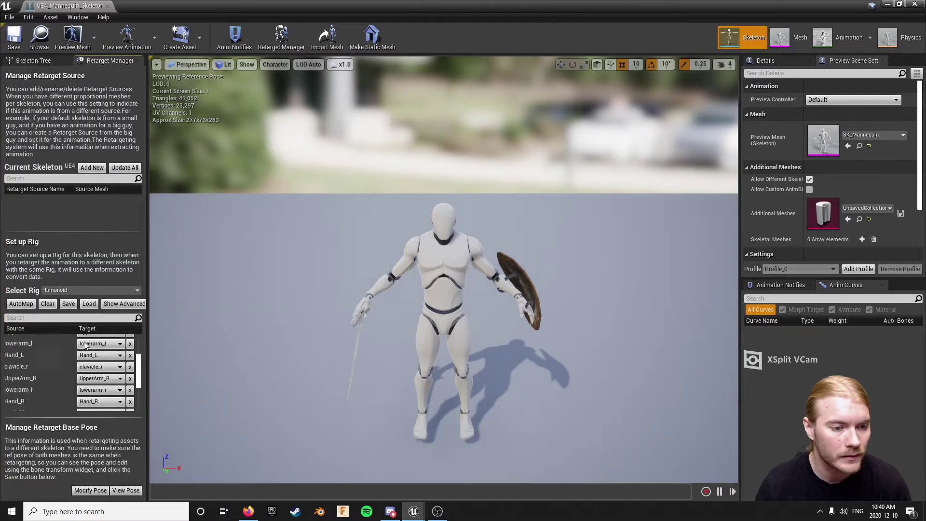
click(77, 290)
click(79, 291)
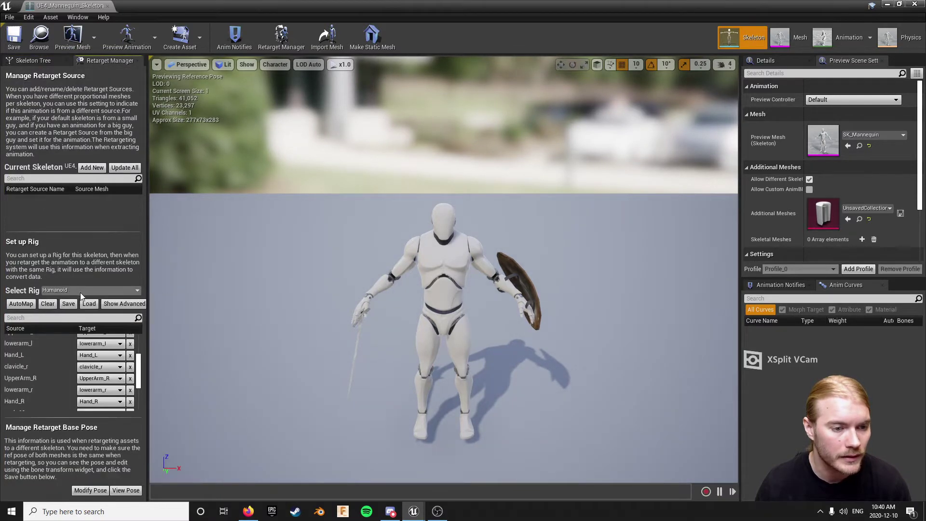
click(138, 488)
click(92, 489)
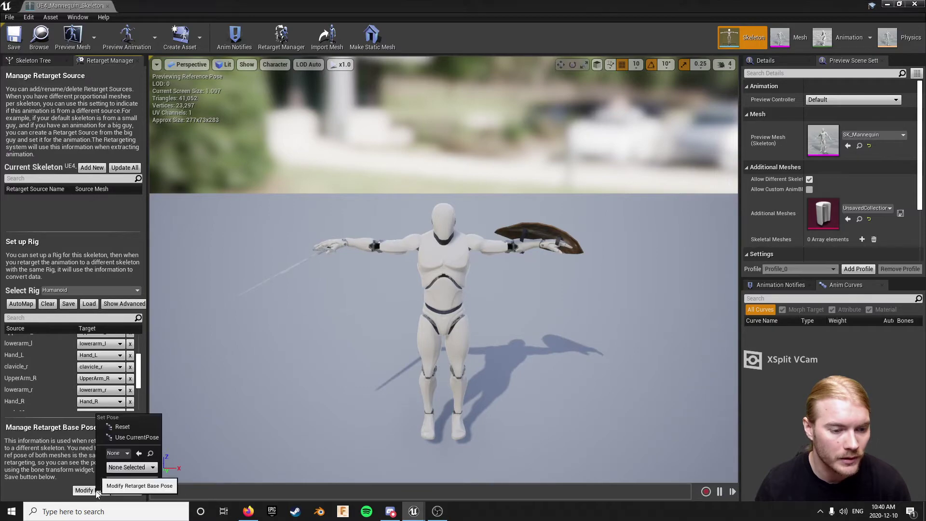
click(123, 438)
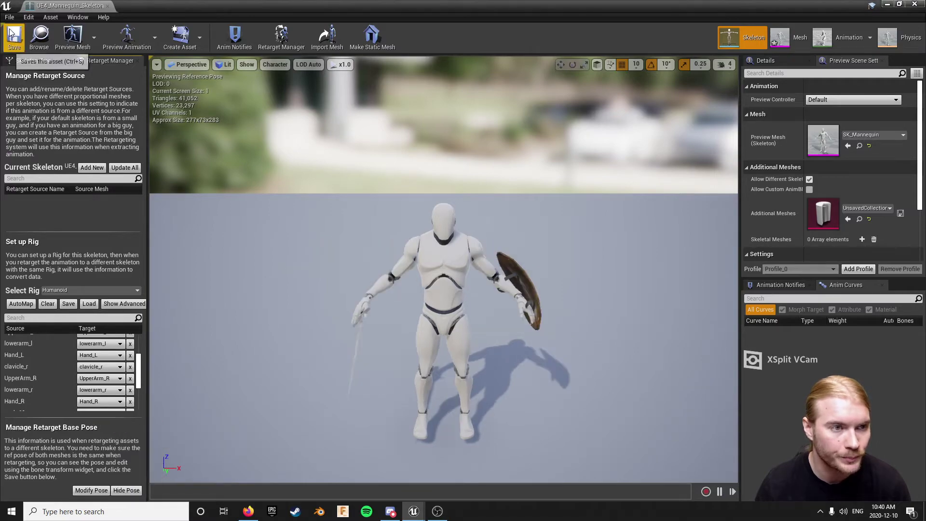
drag(82, 9, 250, 6)
Search all Content for 'skele' and open ALS_Mannequin_Skeleton.
click(138, 6)
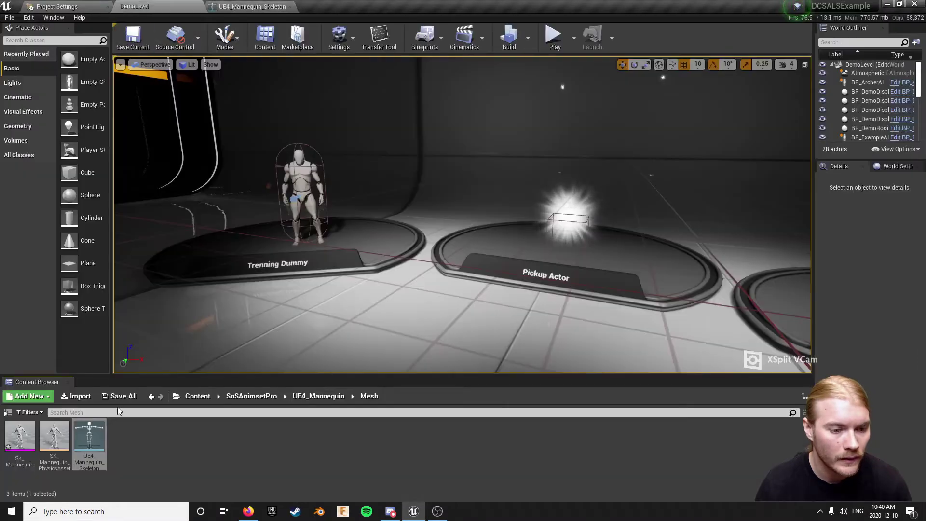
click(197, 395)
double_click(50, 449)
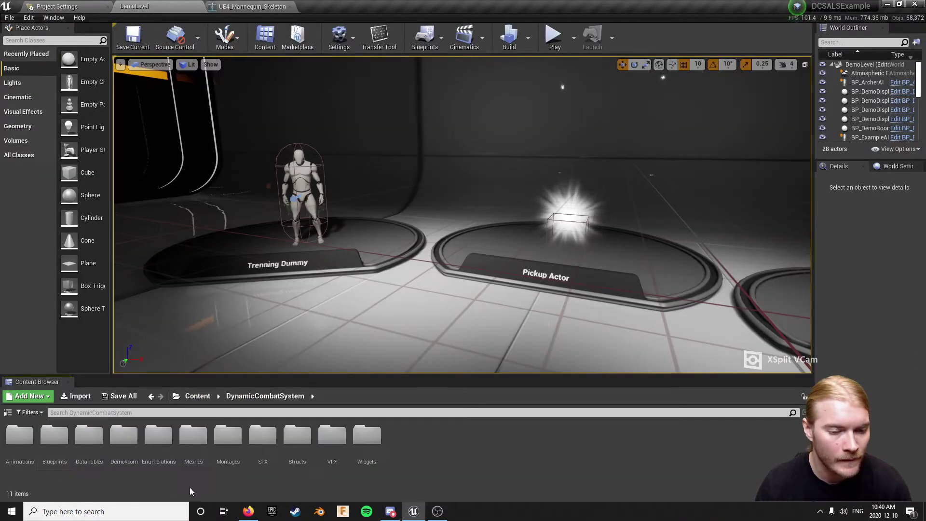
click(152, 412)
text(skele)
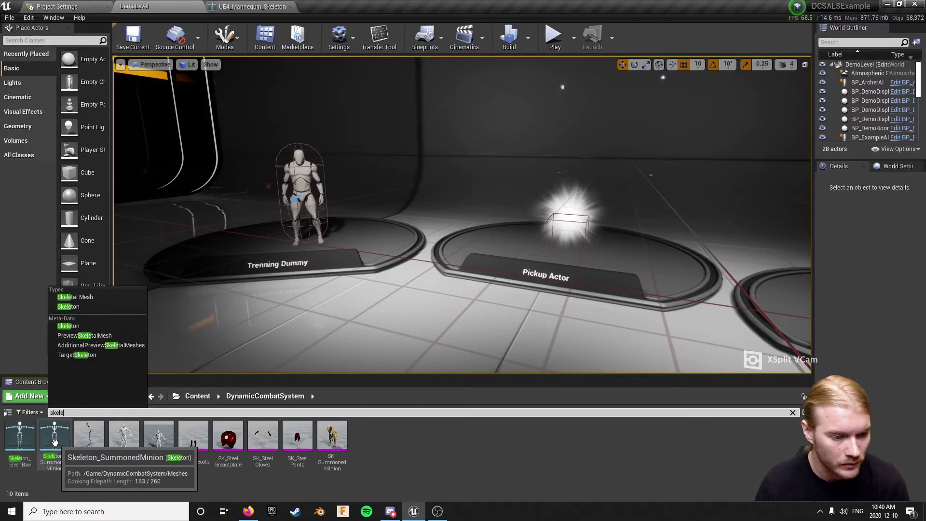
click(76, 489)
click(198, 395)
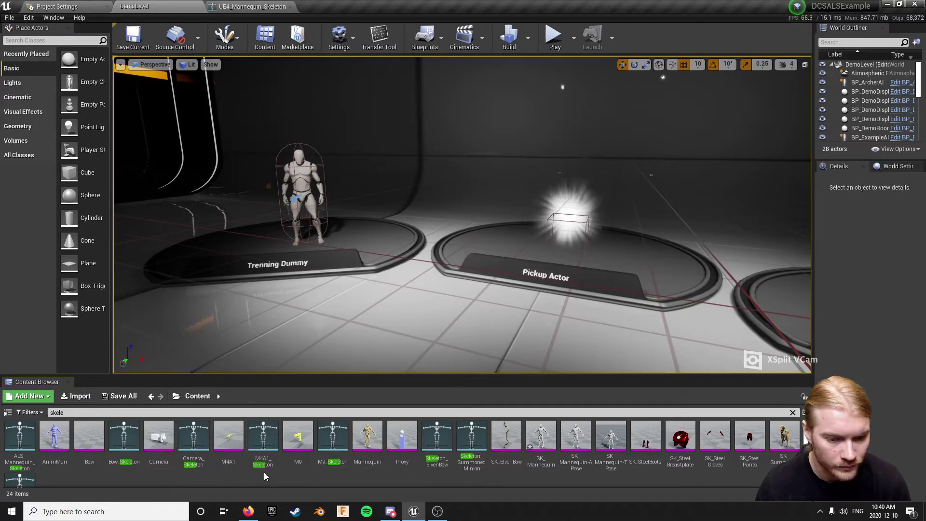
scroll(278, 467, down, 1)
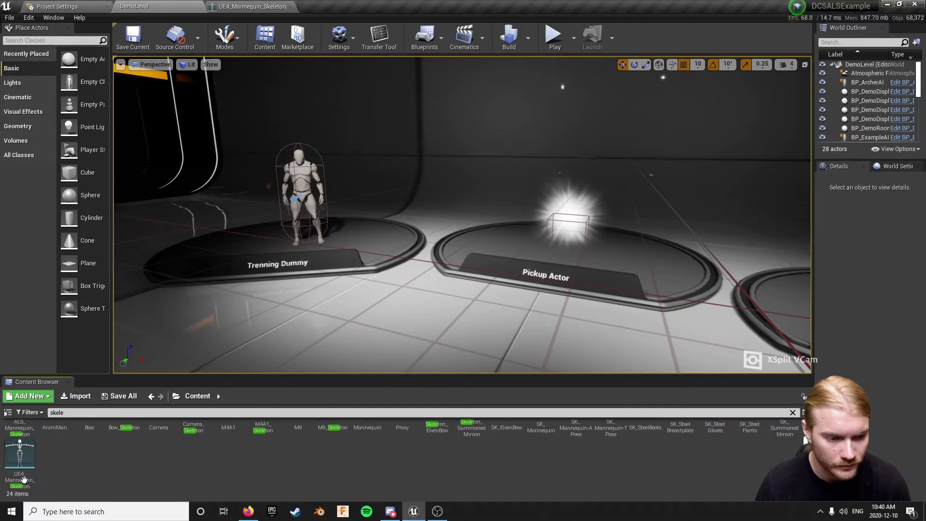
scroll(16, 478, up, 1)
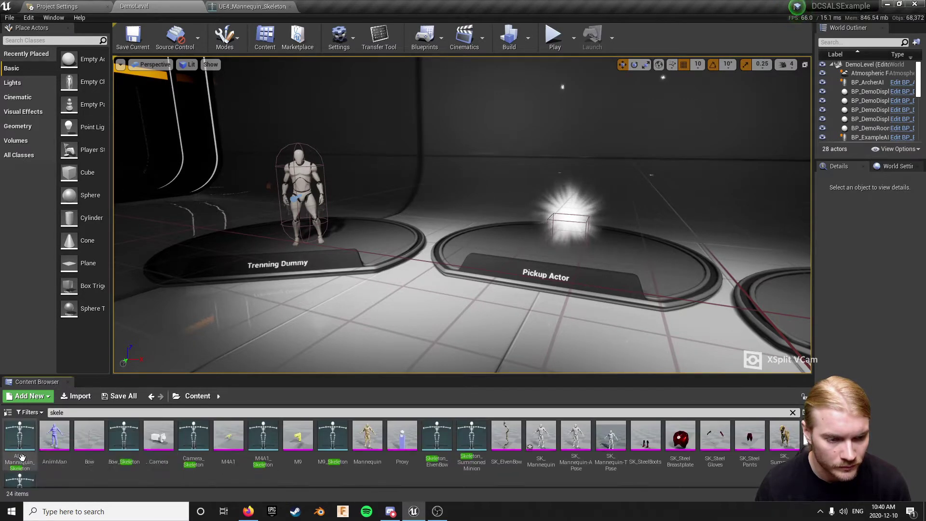
double_click(17, 439)
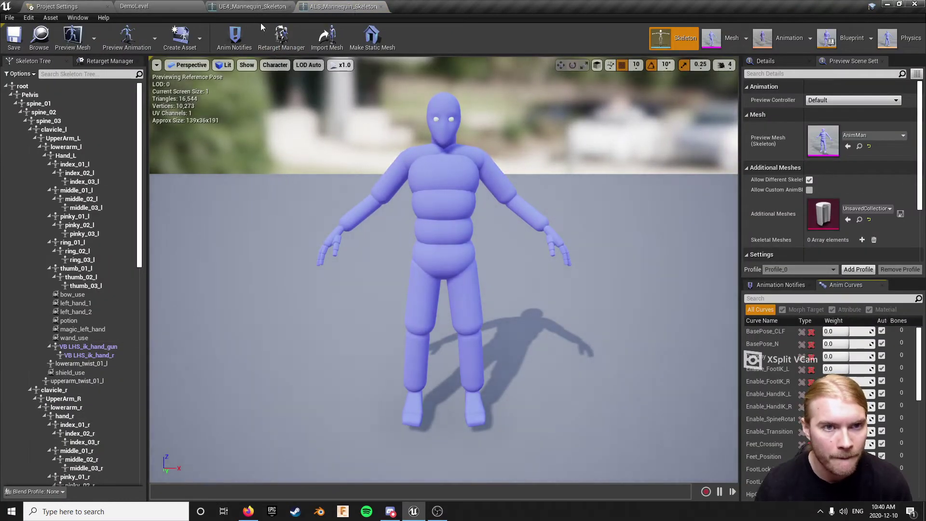
Inspect the UE4 mannequin's bone hierarchy and select the shield's lowerarm_lSocket.
click(261, 8)
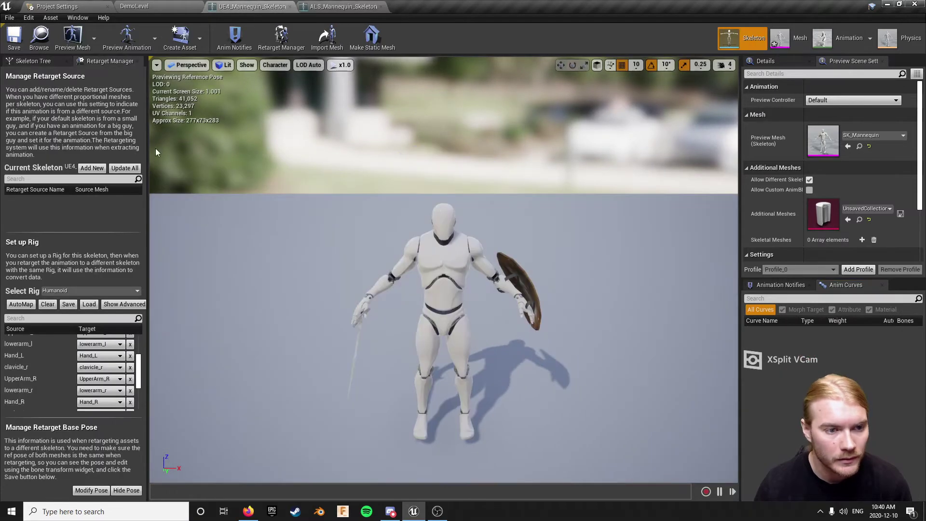
click(59, 62)
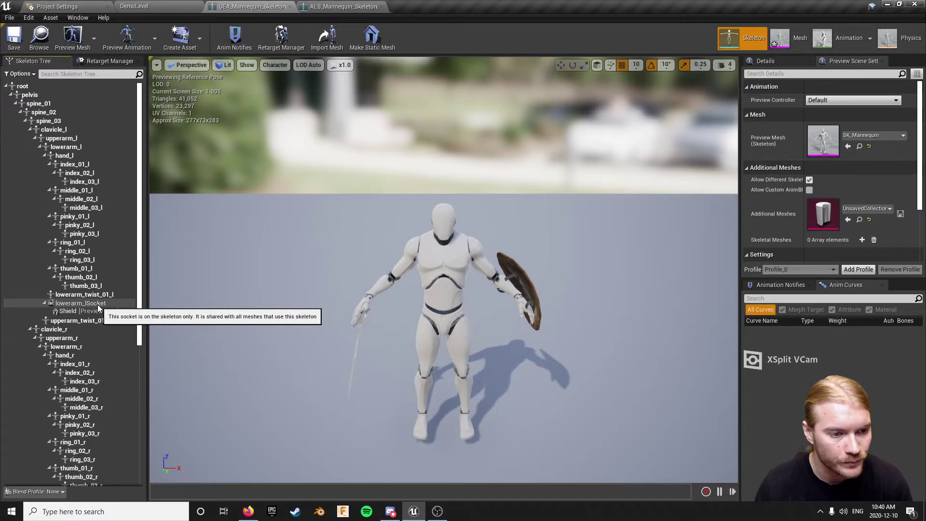
scroll(98, 305, down, 4)
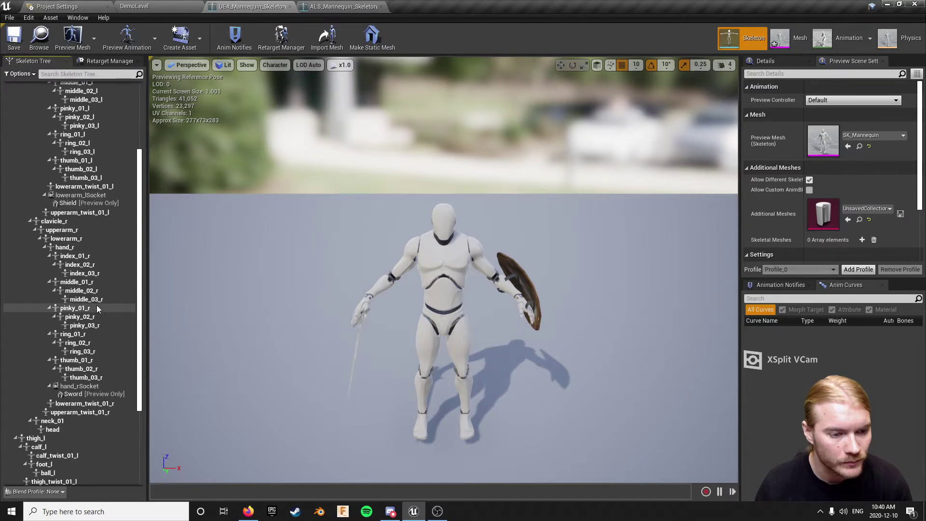
click(77, 195)
scroll(62, 305, up, 2)
scroll(61, 307, up, 2)
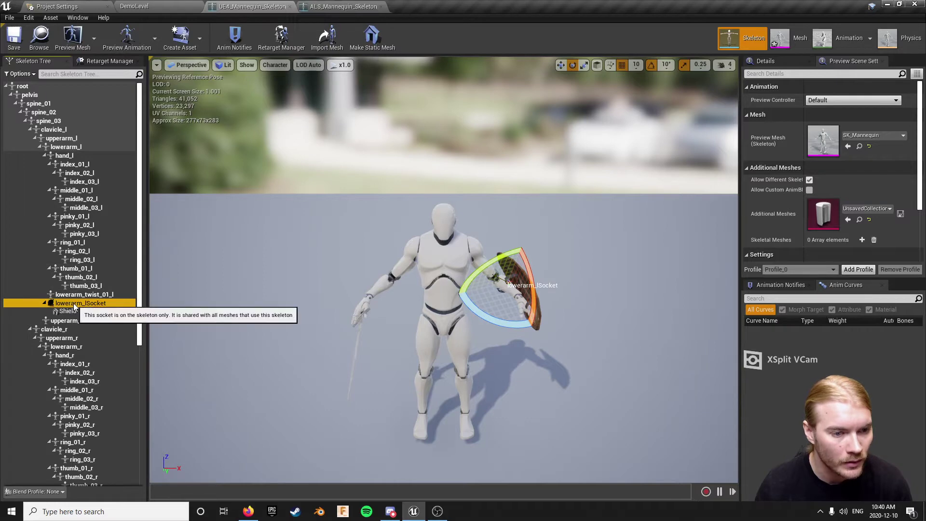
Compare the ALS and UE4 skeleton tabs, then return to the DemoLevel editor.
click(344, 6)
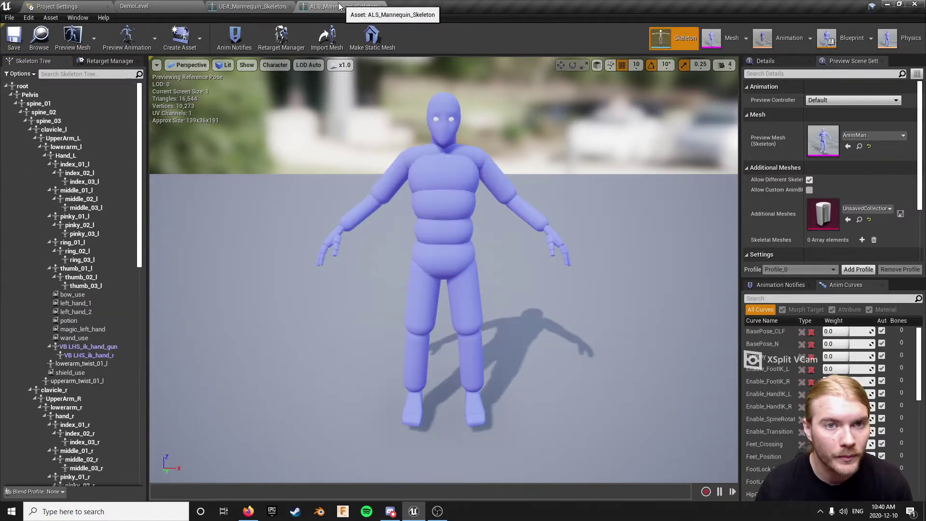
click(242, 6)
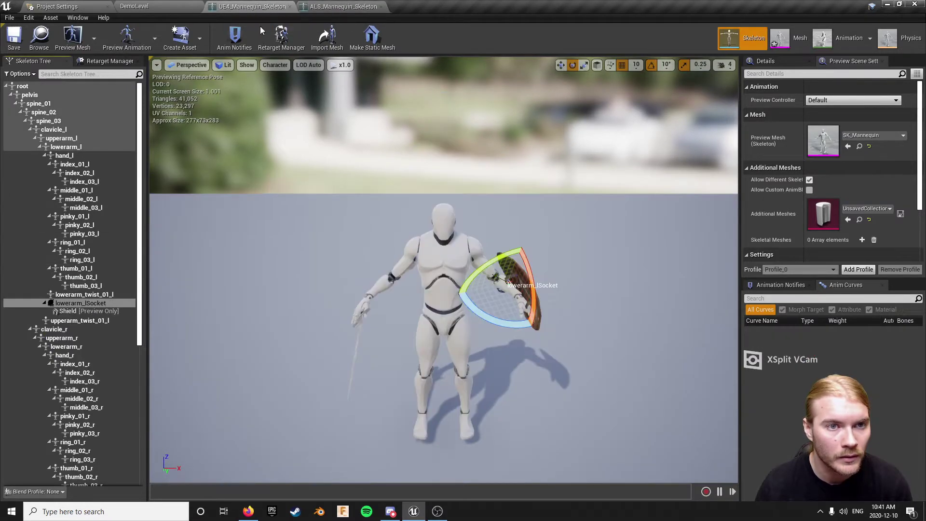
click(328, 7)
click(54, 5)
click(120, 7)
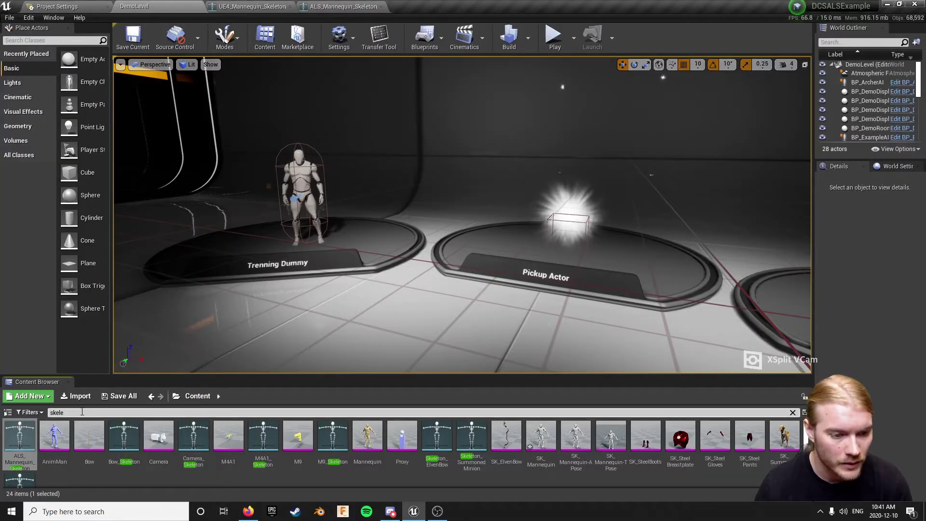
Clear the search, go to SnSAnimsetPro > UE4_Mannequin > Mesh and save all content.
key(Escape)
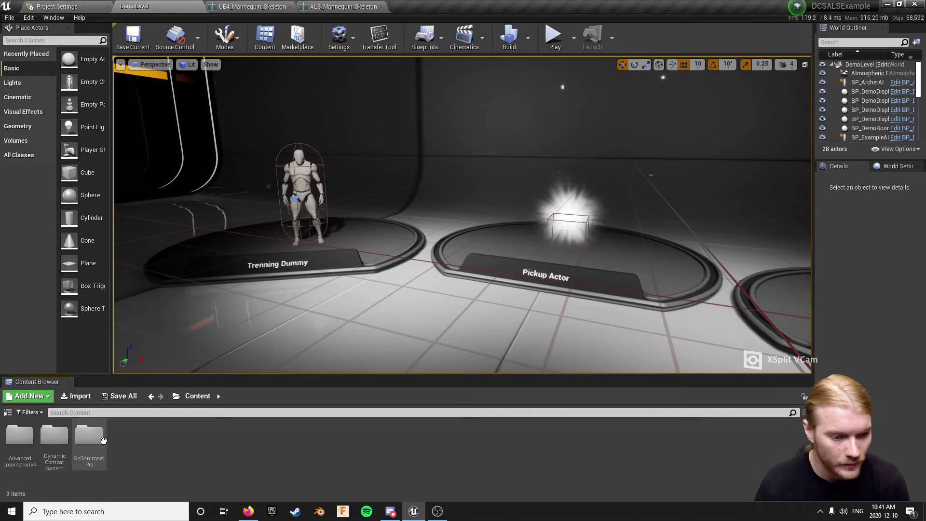
double_click(89, 436)
double_click(193, 436)
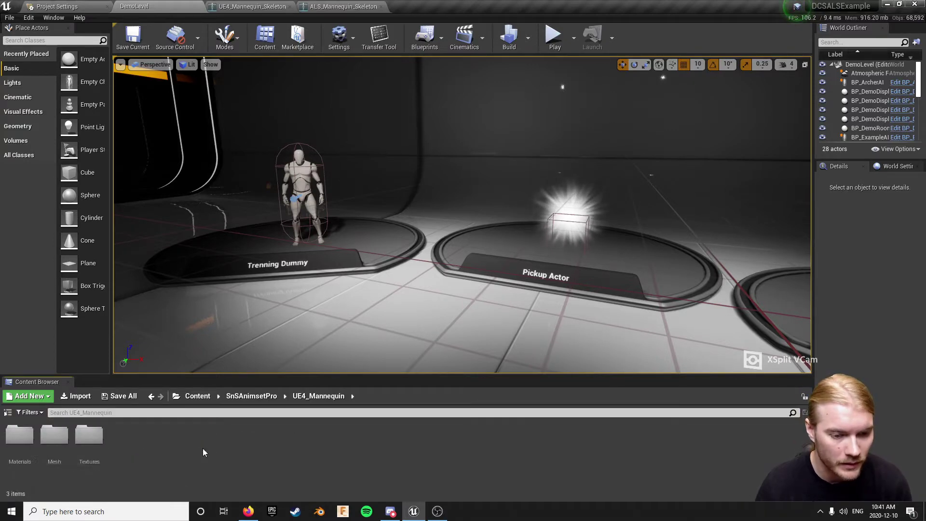
double_click(54, 434)
right_click(89, 435)
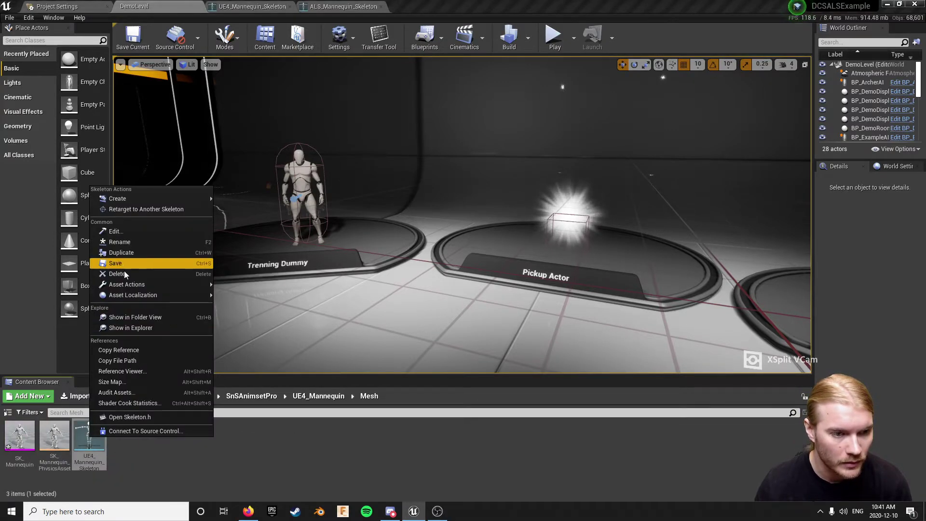
click(154, 447)
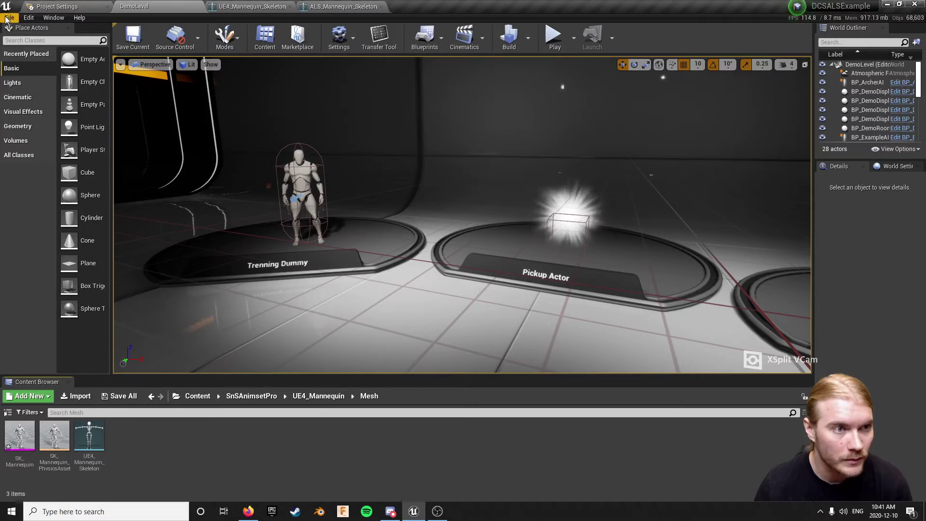
click(9, 18)
click(30, 105)
Delete UE4_Mannequin_Skeleton, replacing its references with ALS_Mannequin_Skeleton.
right_click(89, 435)
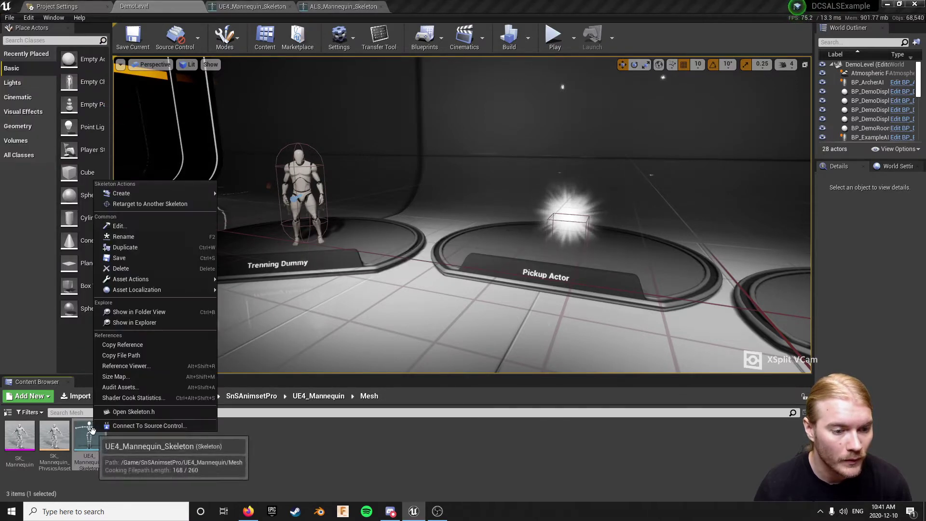
click(124, 270)
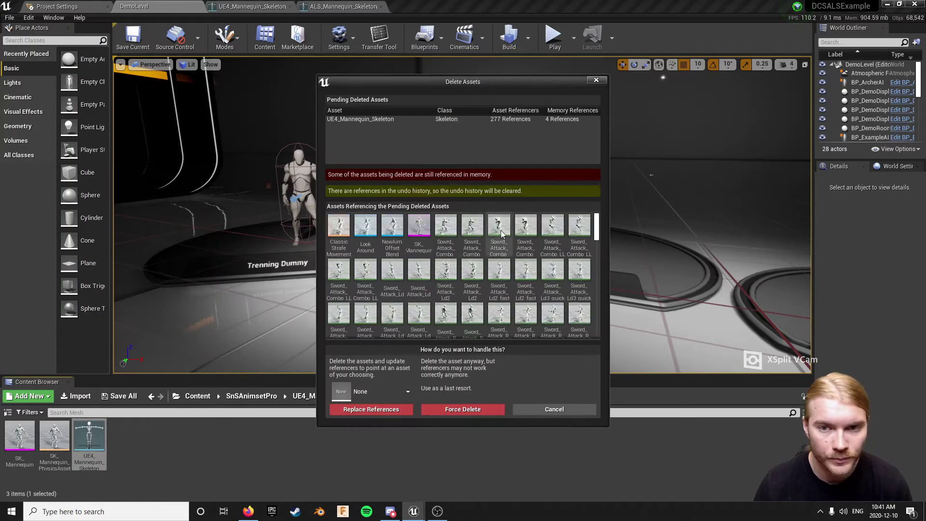
click(384, 390)
click(380, 274)
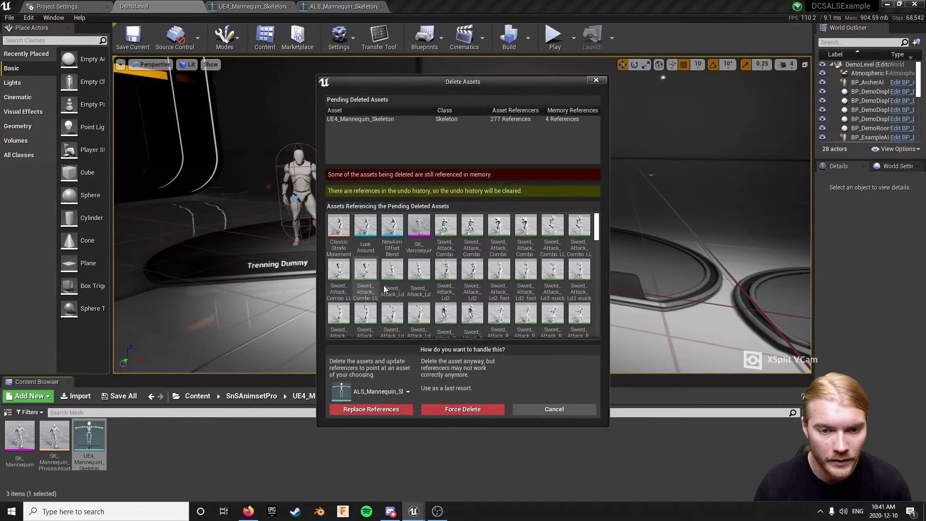
click(382, 411)
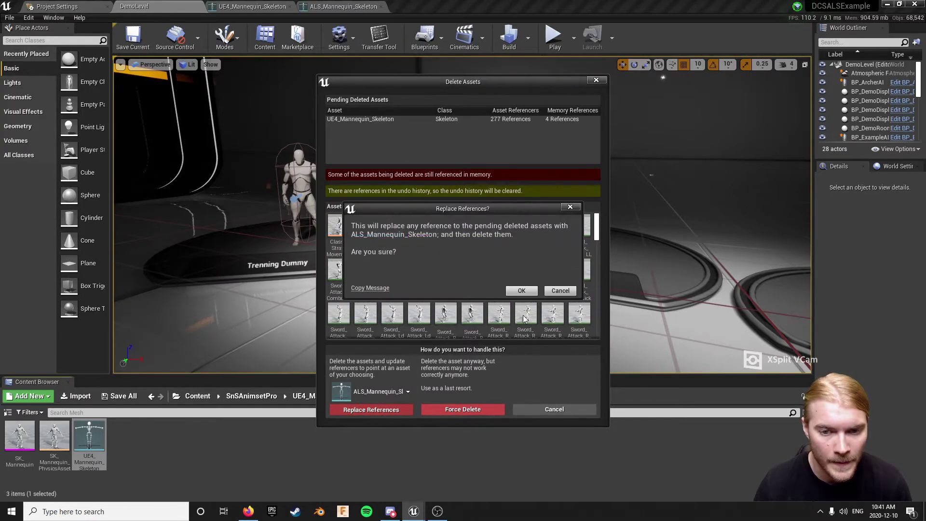
click(521, 291)
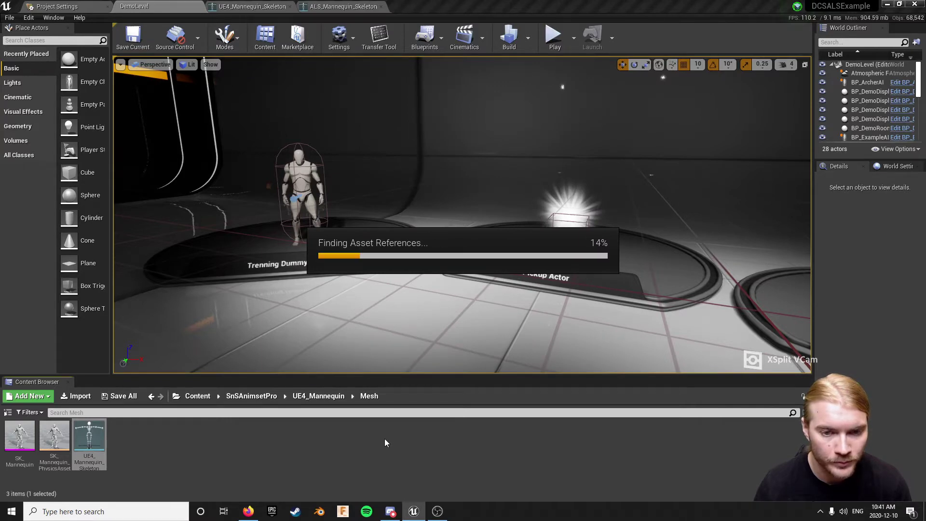
Dismiss the save prompt and run Fix Up Redirectors on the root Content folder.
click(507, 344)
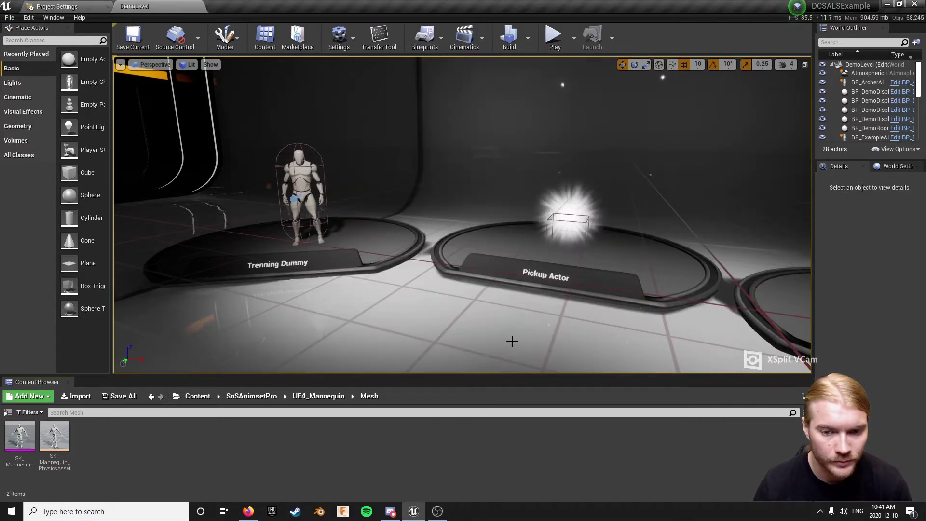
click(196, 397)
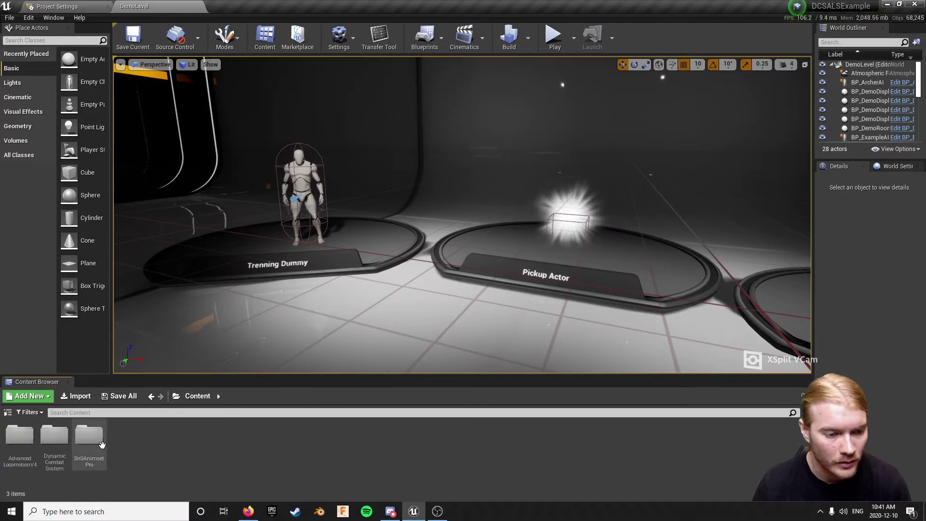
double_click(88, 436)
click(197, 396)
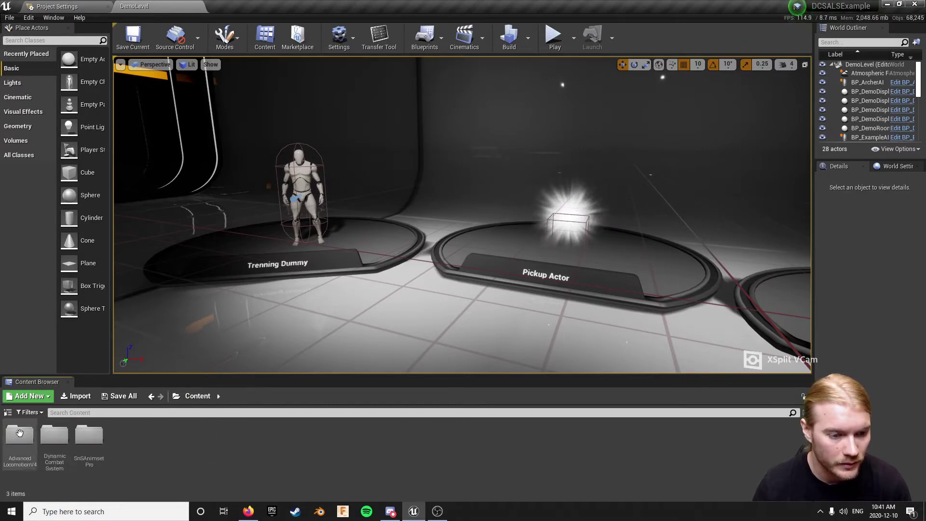
click(8, 412)
right_click(21, 428)
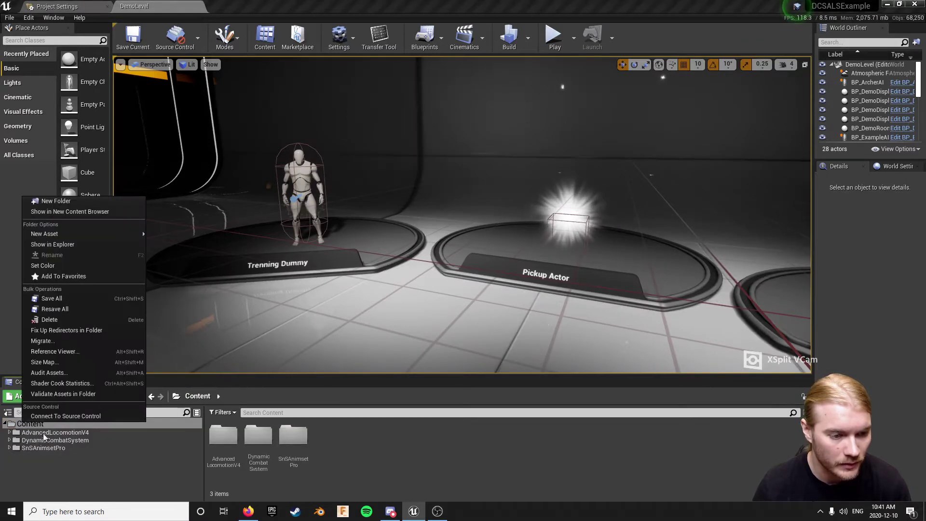
click(68, 332)
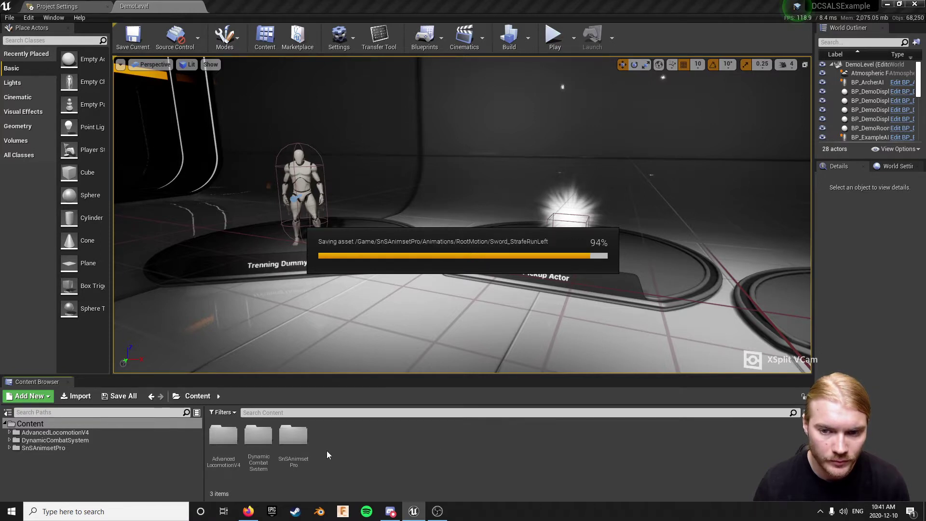
Hide the folder tree and browse to SnSAnimsetPro > Animations > RootMotion.
click(8, 413)
click(10, 17)
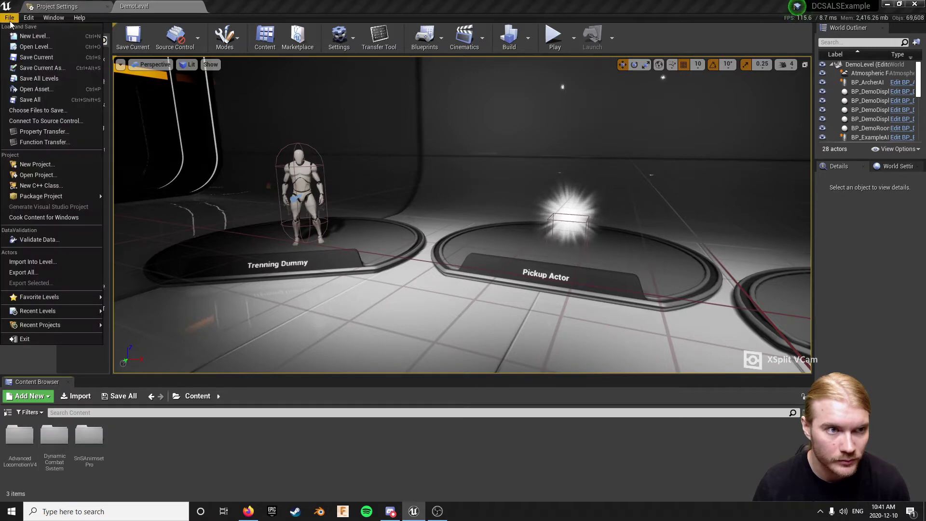
key(Escape)
double_click(91, 437)
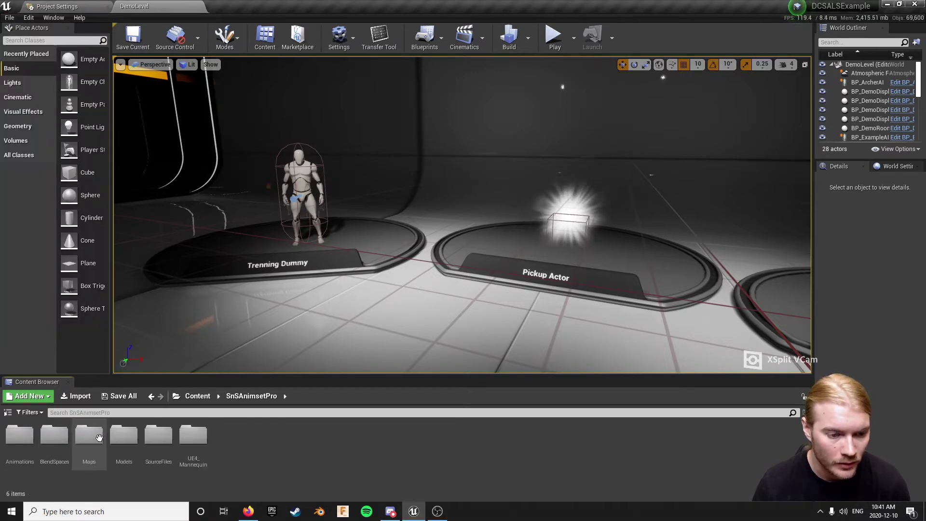
double_click(29, 438)
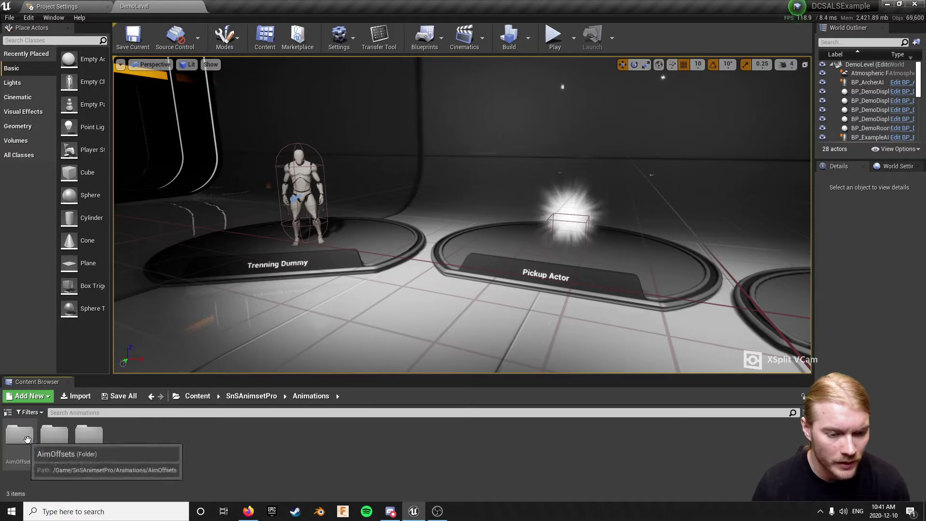
double_click(89, 435)
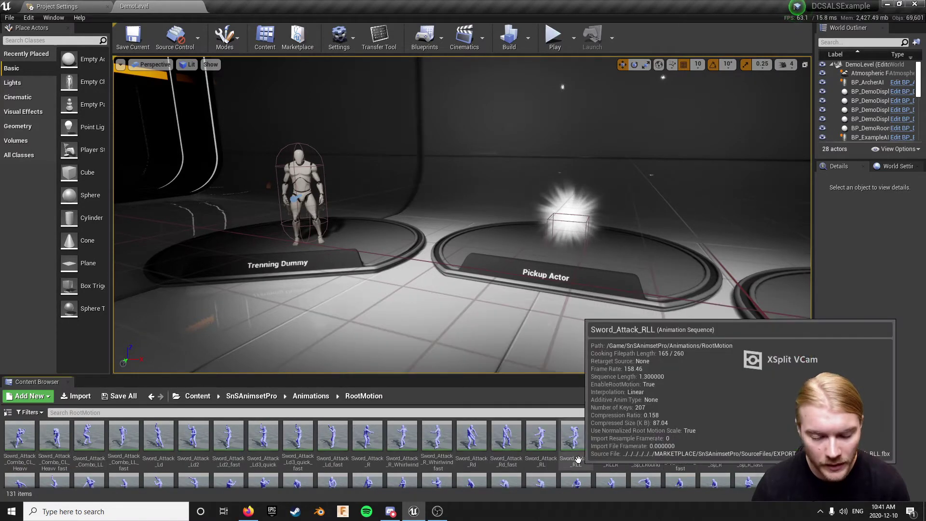
Preview Sword_Attack_RL and Sword_Attack_R on the ALS mannequin, closing each editor.
double_click(541, 437)
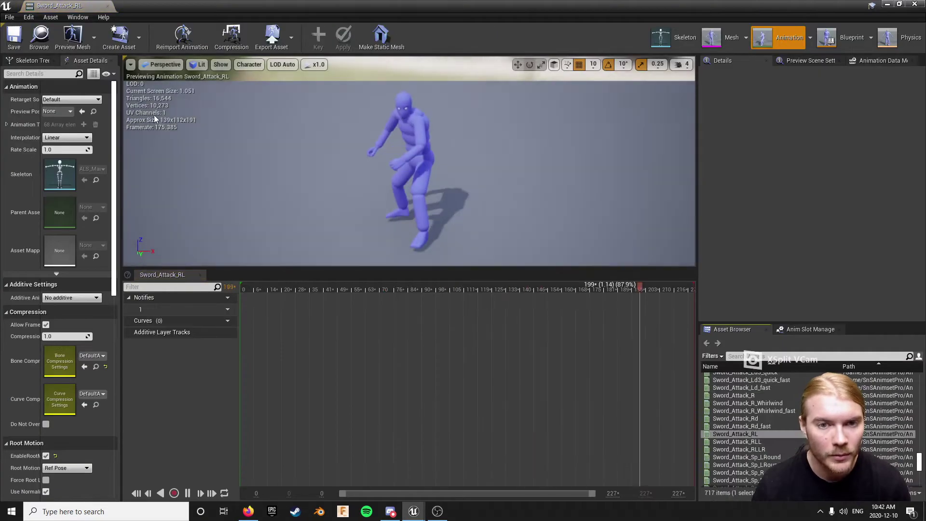
click(108, 7)
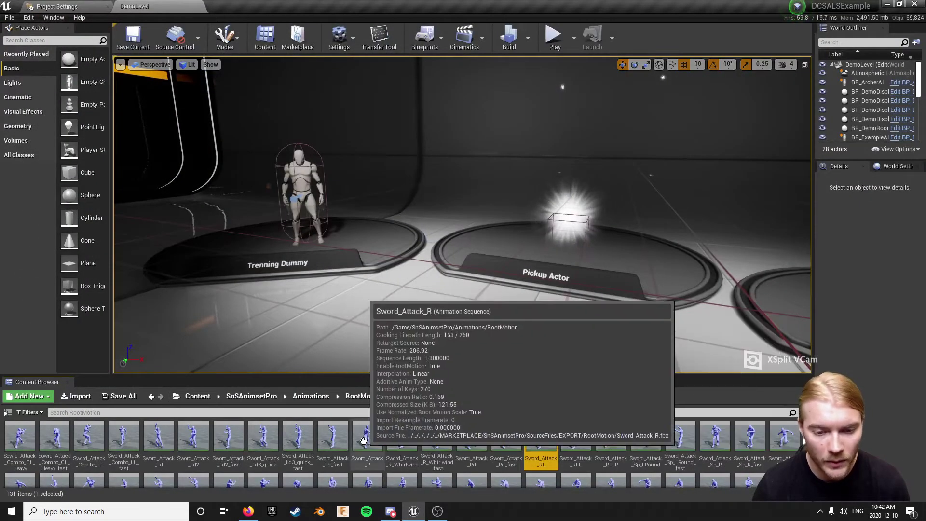
double_click(364, 440)
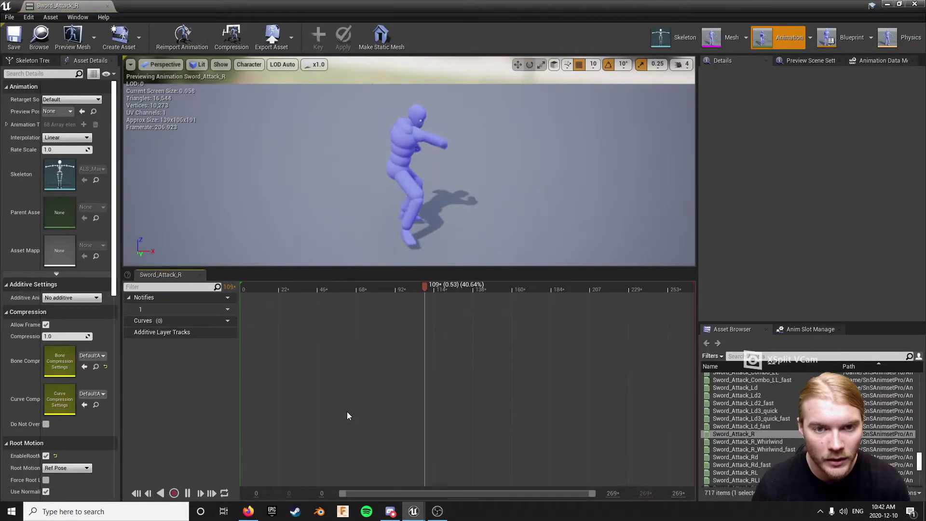
click(110, 5)
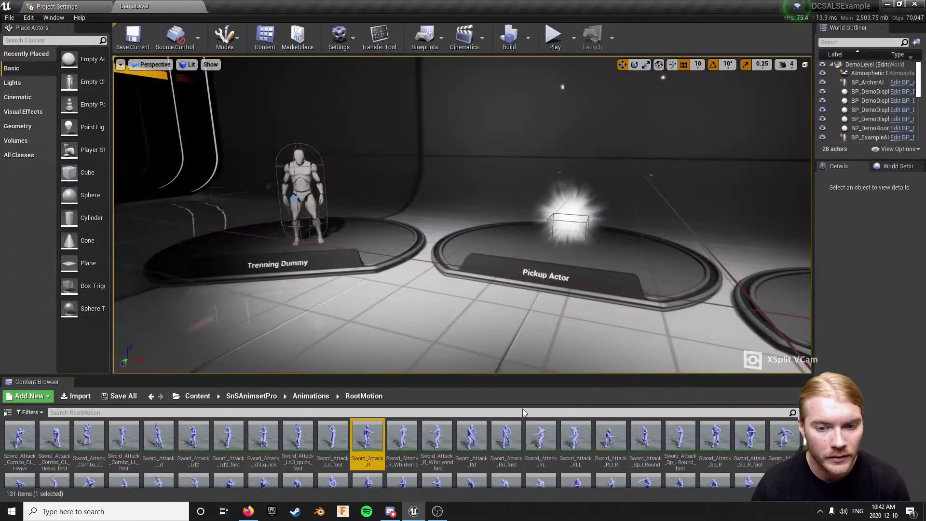
double_click(541, 438)
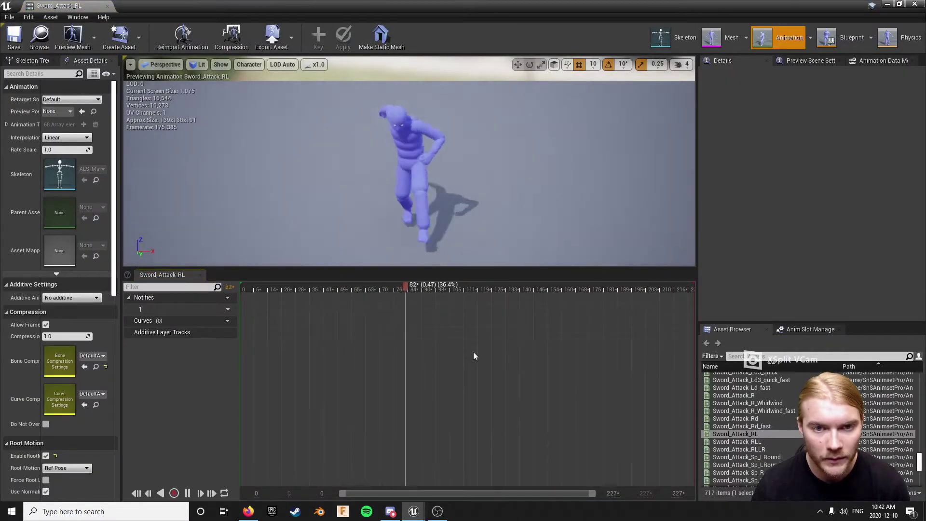
click(108, 5)
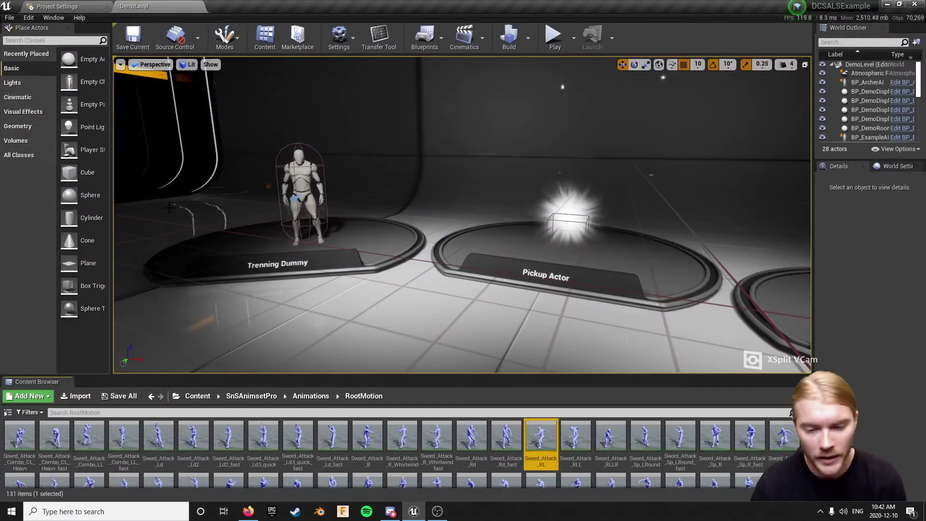
Create Sword_Attack_R_Montage and Sword_Attack_RL_Montage with default names from the two attack animations.
right_click(375, 440)
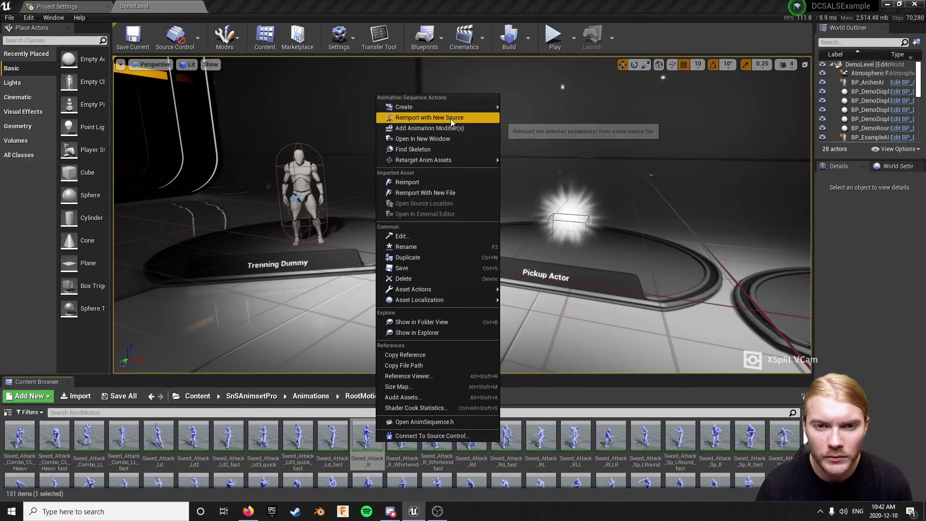
mouse_move(480, 108)
click(544, 118)
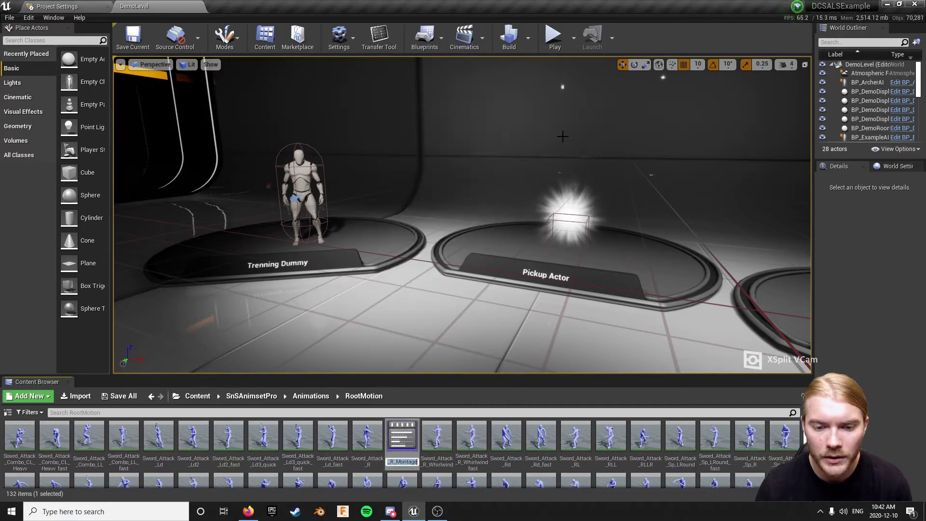
right_click(582, 441)
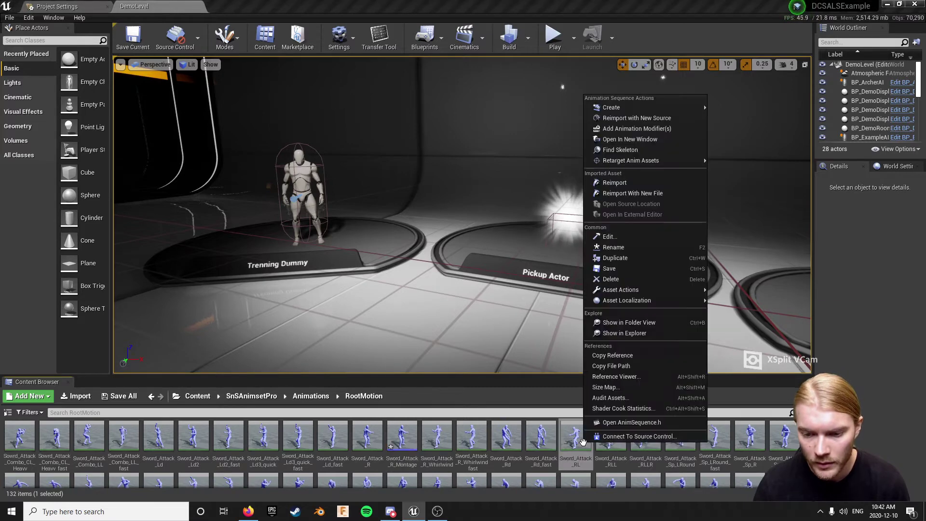
mouse_move(646, 108)
click(744, 119)
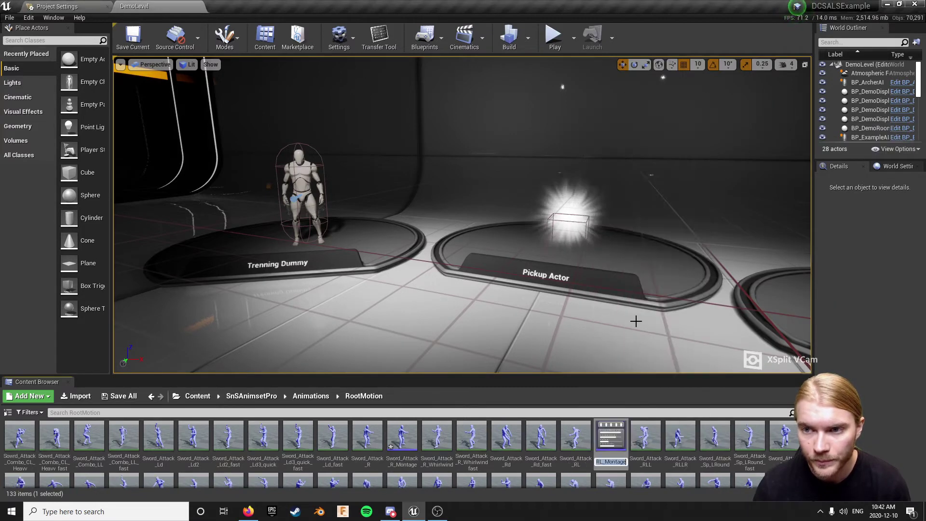
key(Return)
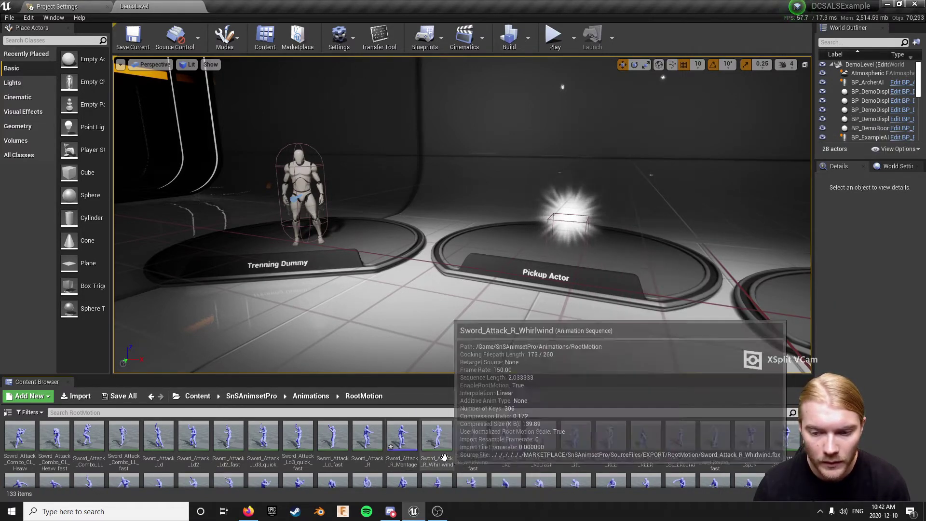
click(417, 454)
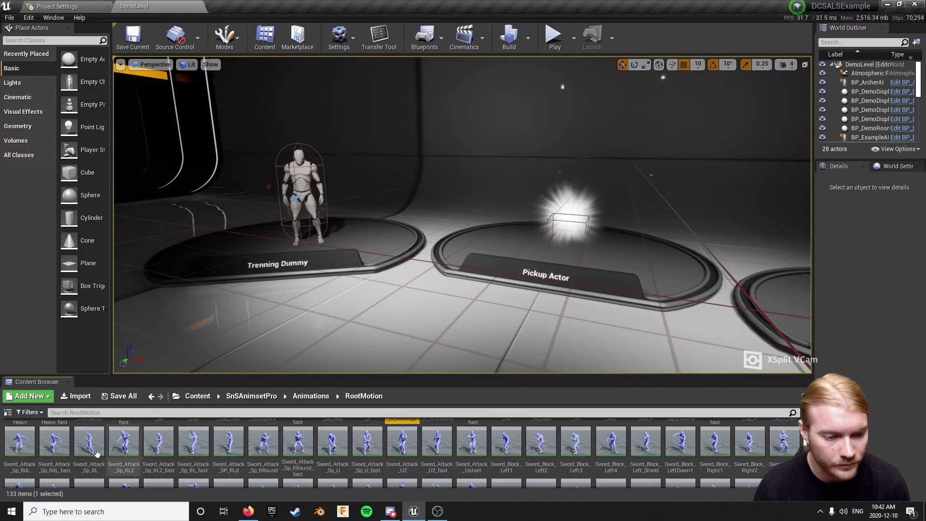
scroll(189, 465, down, 2)
scroll(190, 466, up, 2)
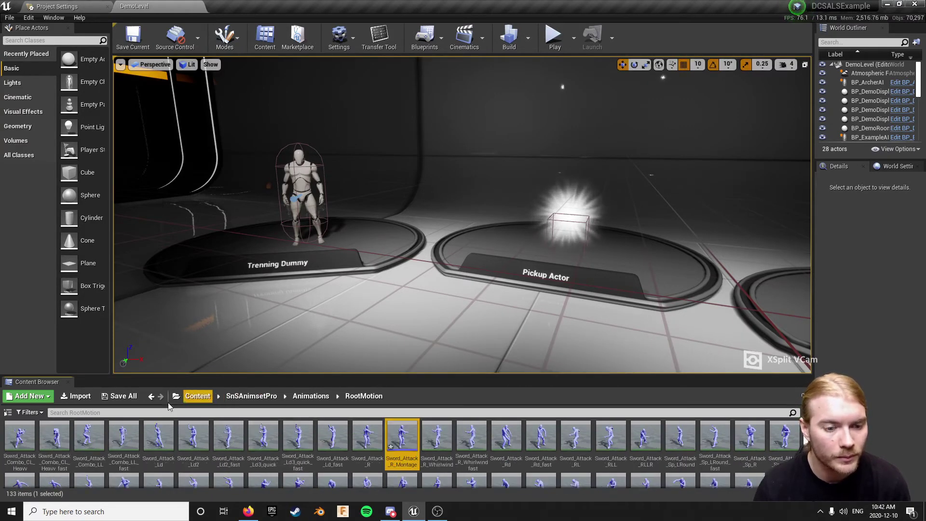
Search the Content root for 'data' and open the DT_Player_1H_Montages data table.
click(108, 413)
click(198, 395)
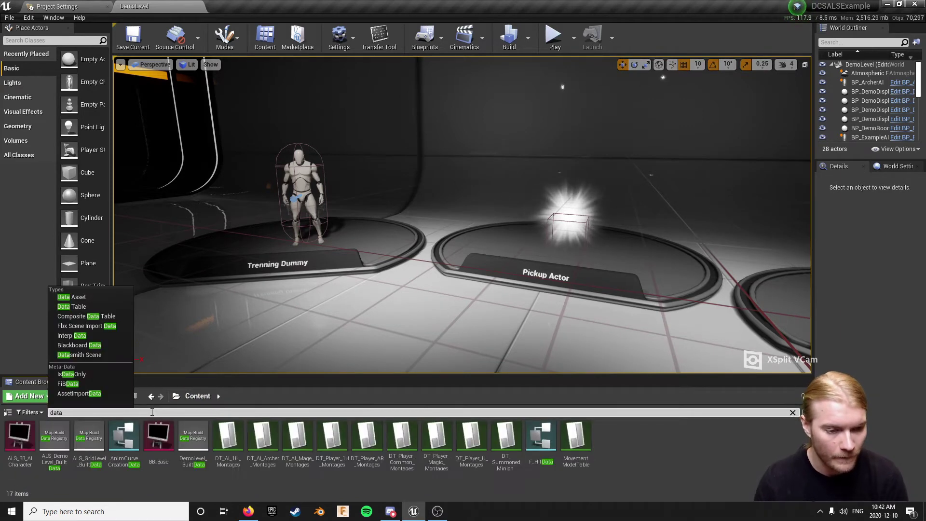
click(379, 493)
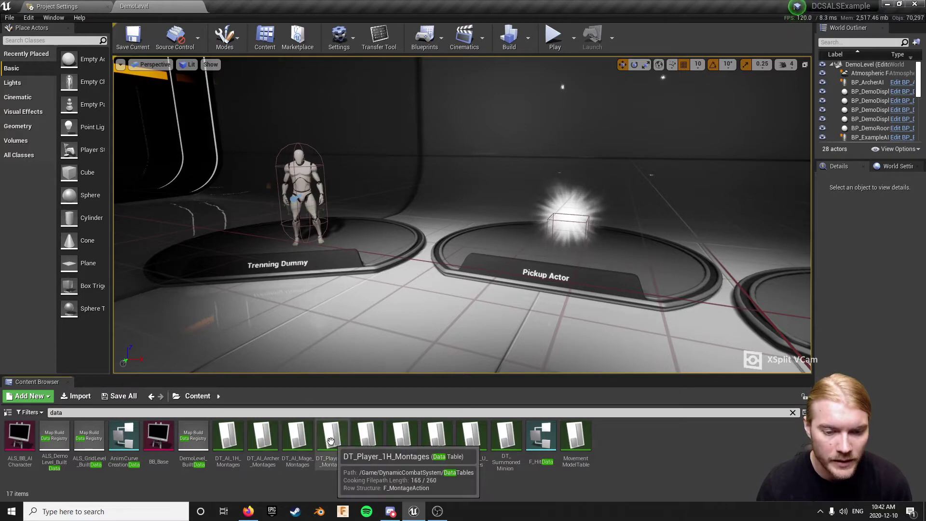
click(332, 463)
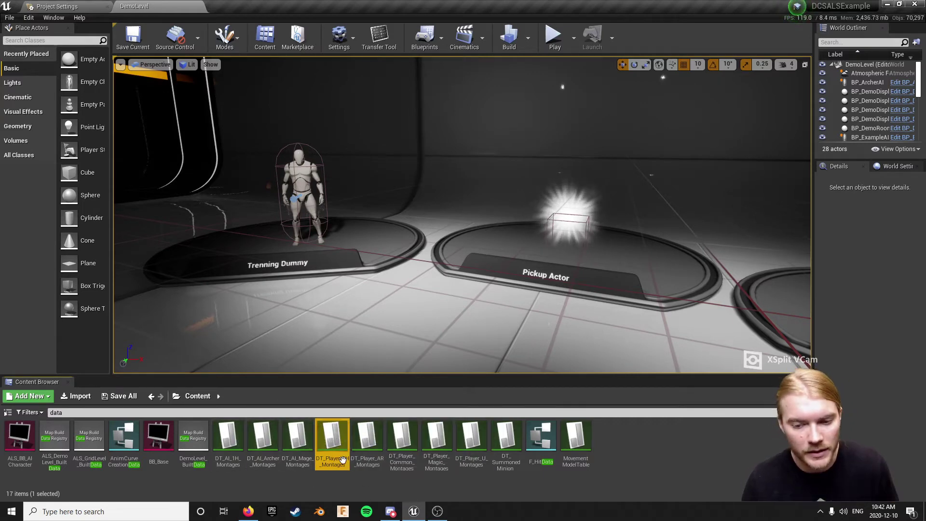
double_click(327, 438)
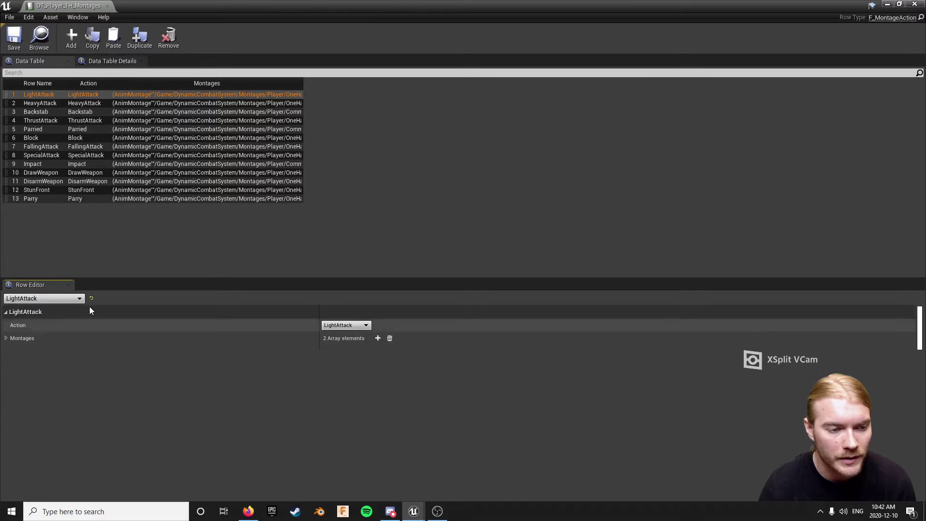
Select the LightAttack row and expand its Montages list, showing M_1H_LightAttack_02 and M_1H_LightAttack_01.
click(130, 262)
click(35, 96)
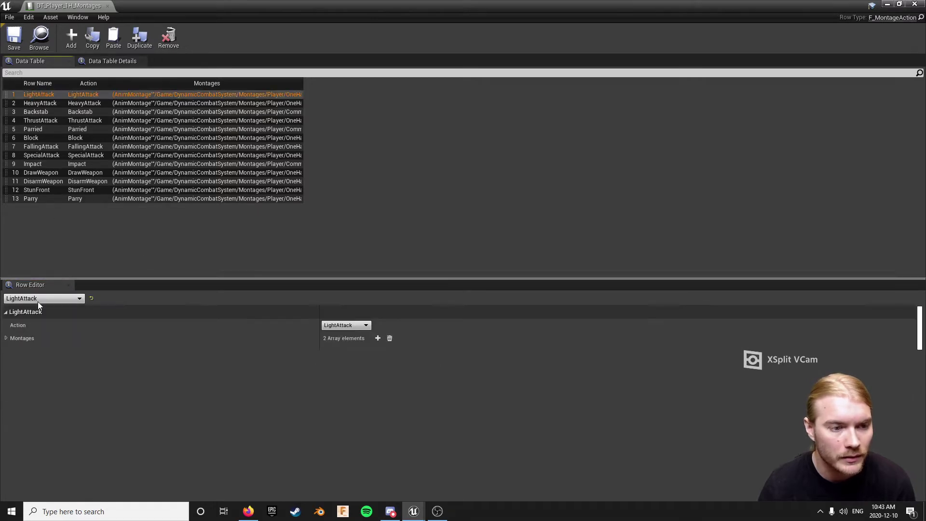
click(6, 338)
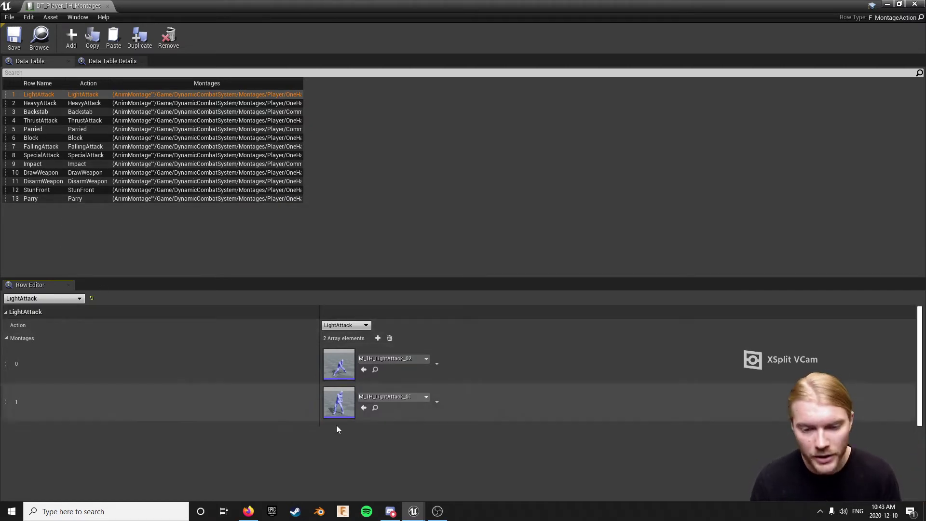
double_click(339, 402)
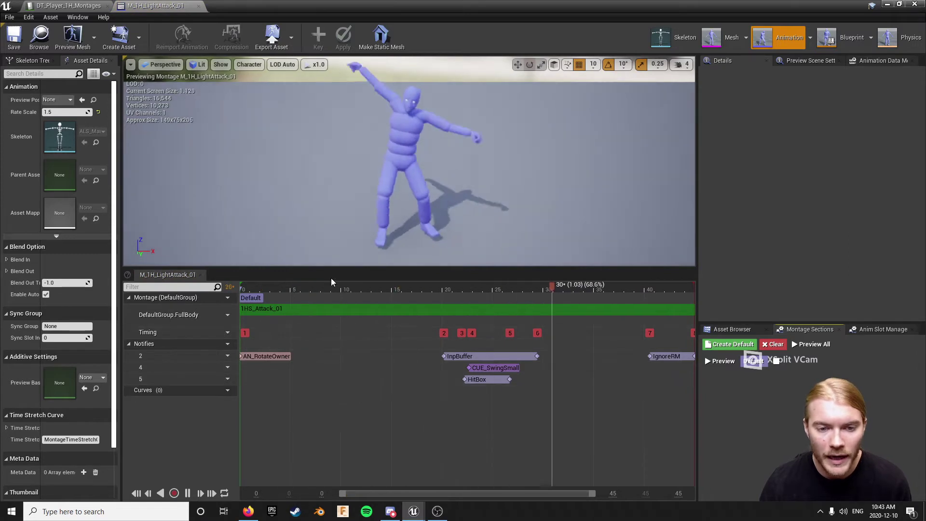
drag(324, 284, 240, 286)
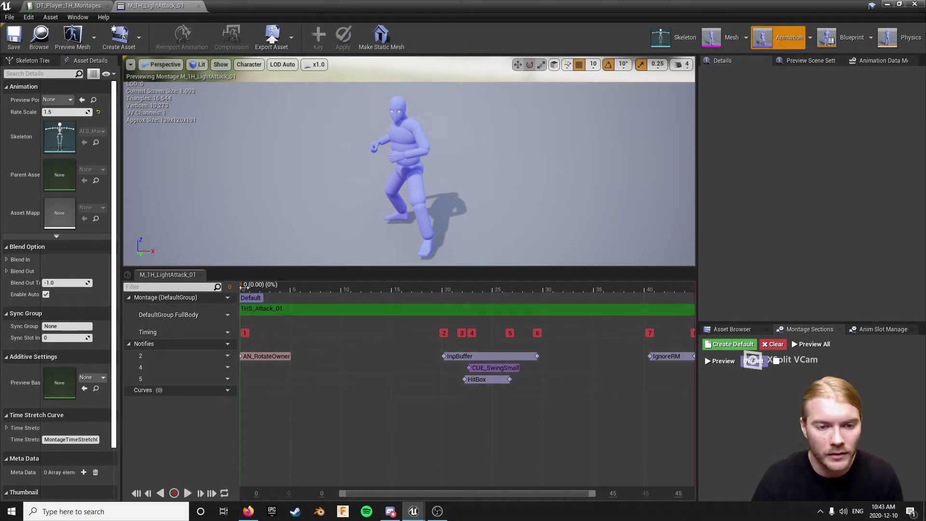
drag(249, 291, 447, 286)
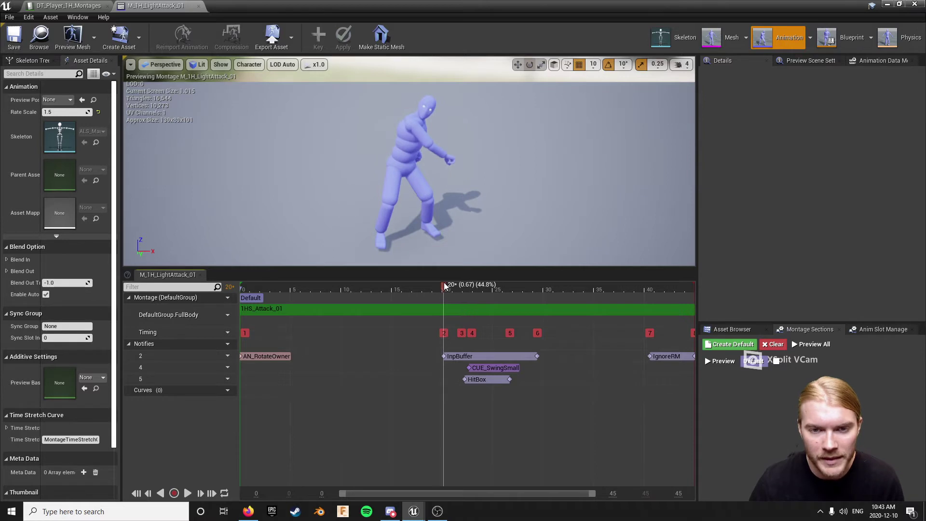
mouse_move(444, 286)
mouse_down()
mouse_move(275, 282)
mouse_move(445, 290)
mouse_up()
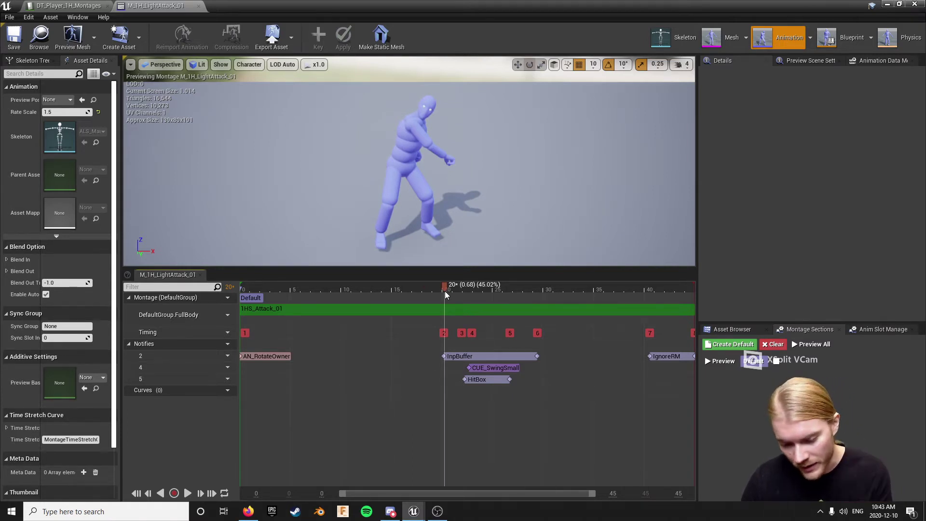
mouse_move(445, 291)
mouse_down()
mouse_move(489, 286)
mouse_move(444, 281)
mouse_move(452, 278)
mouse_move(508, 278)
mouse_up()
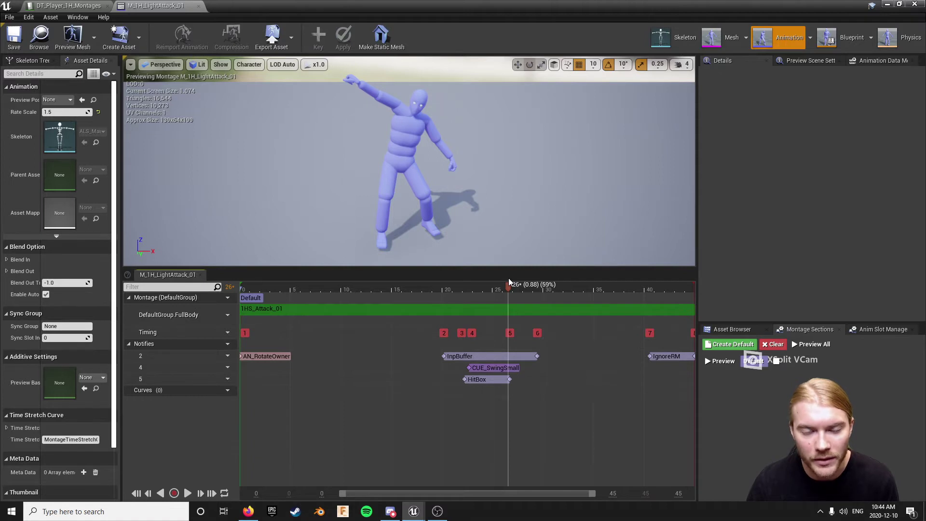
mouse_move(509, 282)
mouse_down()
mouse_move(457, 290)
mouse_move(485, 282)
mouse_move(415, 276)
mouse_move(661, 287)
mouse_move(363, 286)
mouse_move(378, 288)
mouse_up()
Replace the LightAttack row's first montage with Sword_Attack_R_Montage, found by searching 'sword'.
click(349, 309)
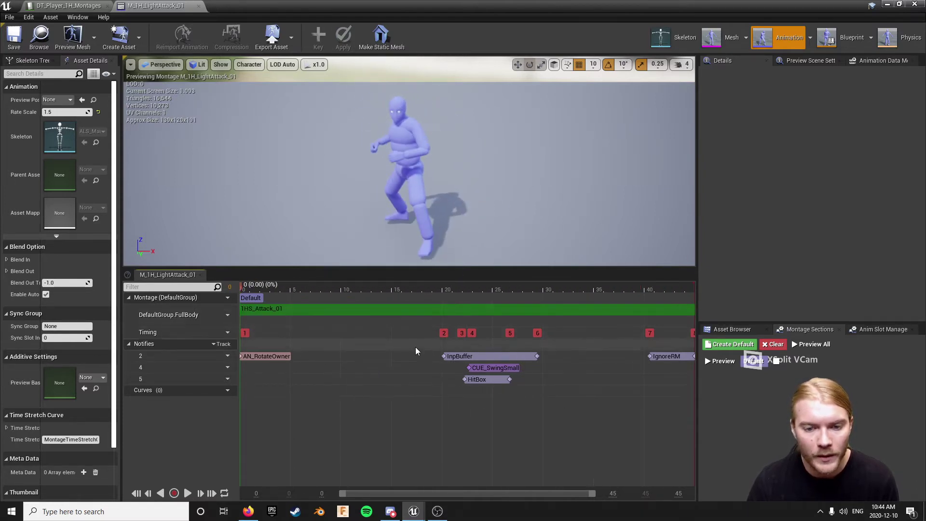
click(86, 5)
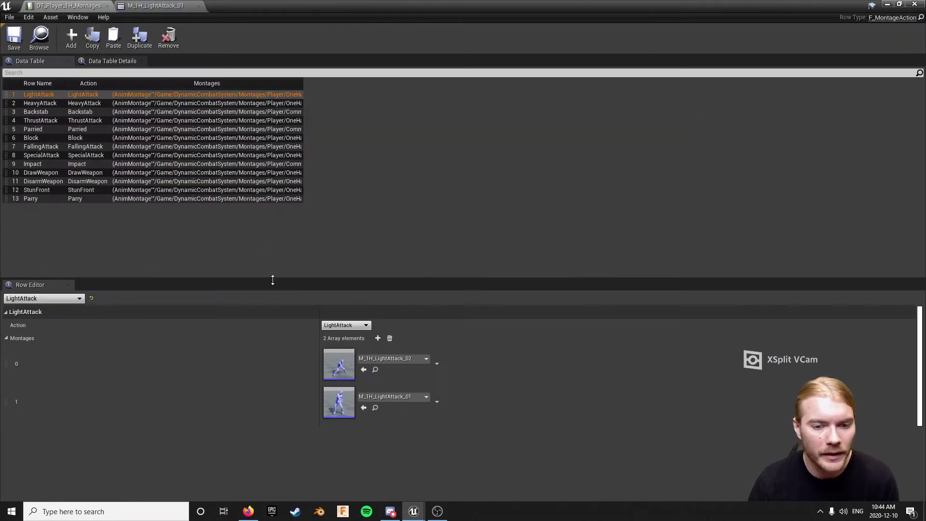
click(399, 361)
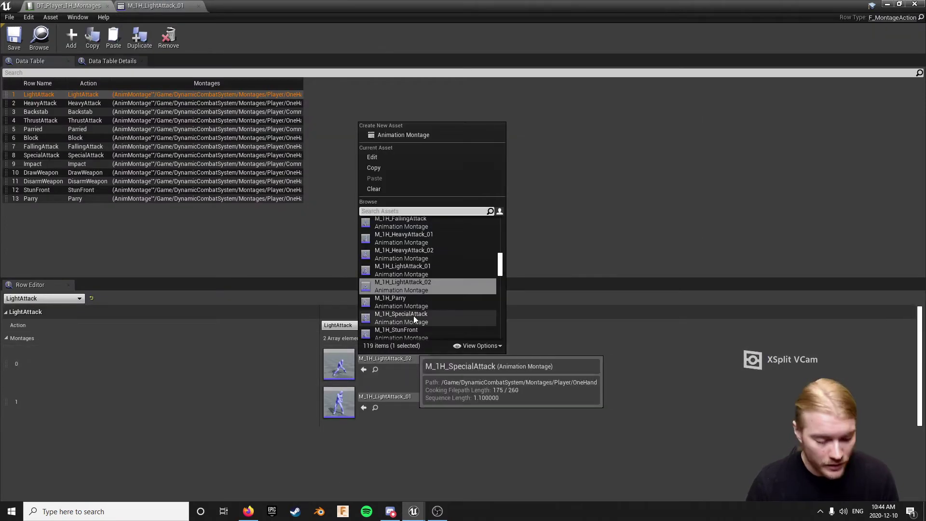
text(sword)
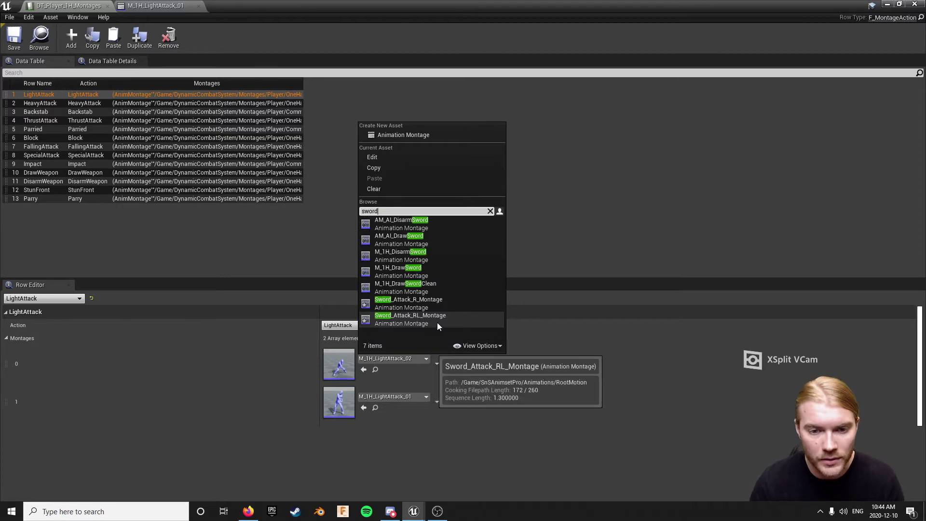
click(438, 305)
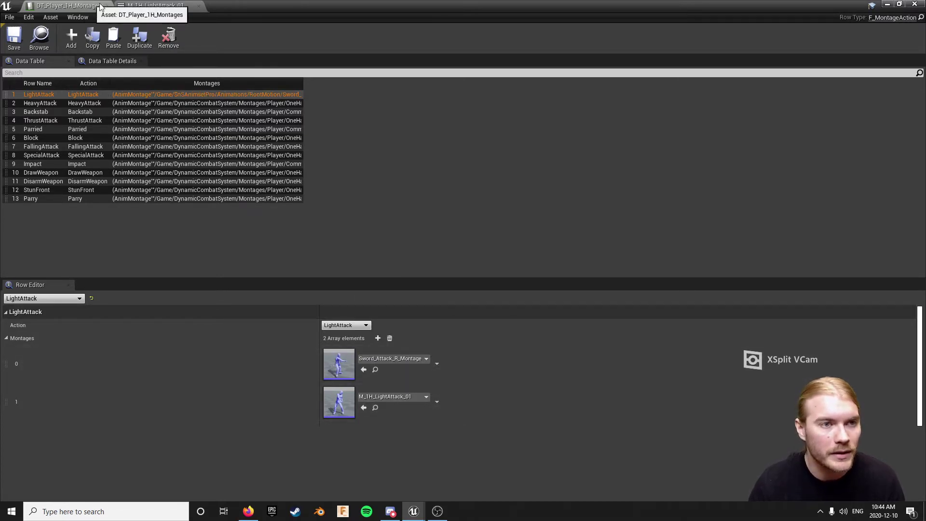
Dock the M_1H_LightAttack_01 editor beside the data table and move the DemoLevel tab first.
drag(136, 6, 231, 195)
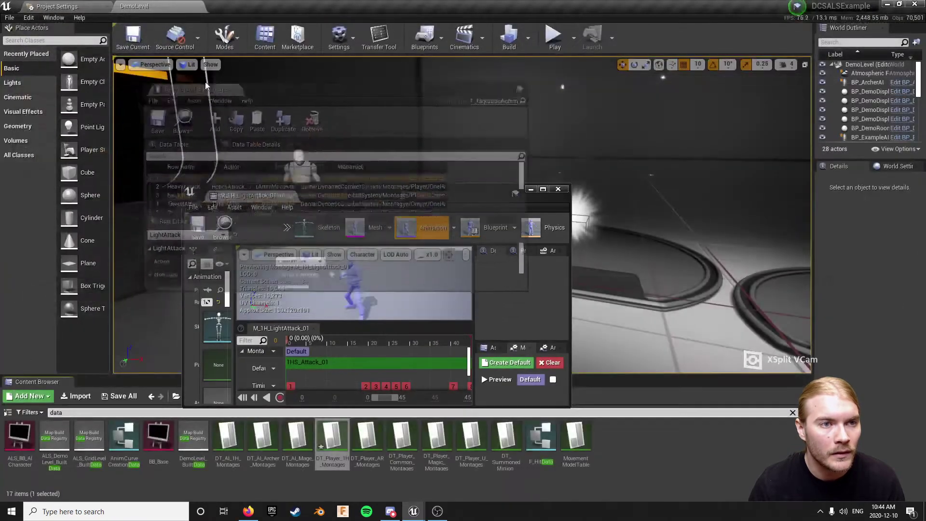
drag(230, 57, 230, 57)
drag(258, 200, 329, 7)
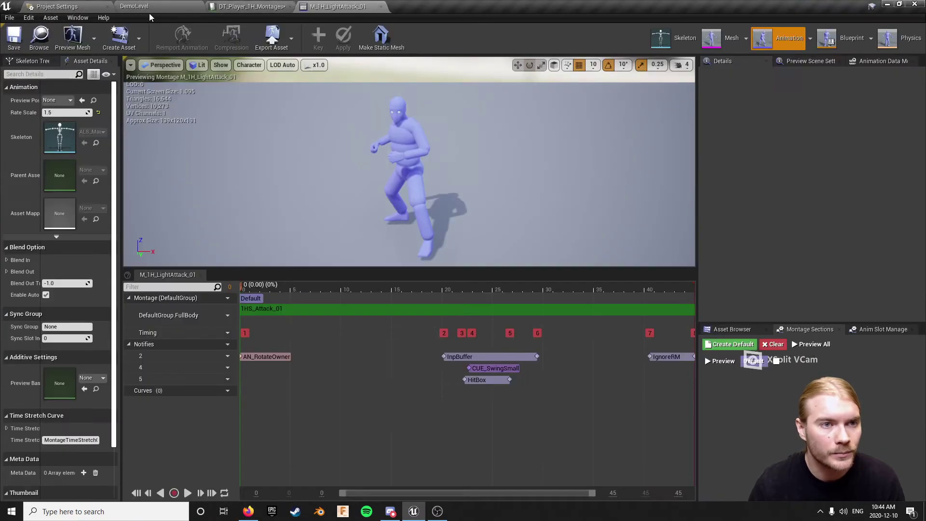
drag(148, 6, 58, 6)
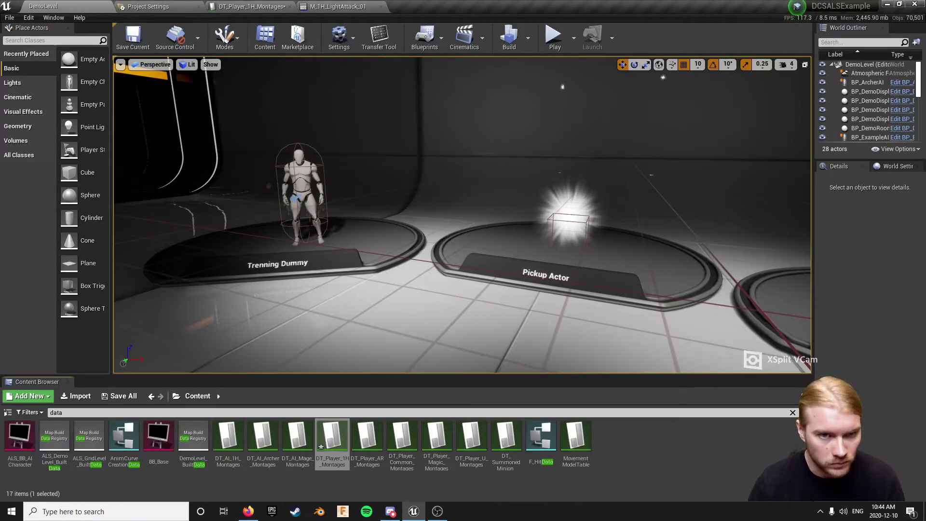
Play-test the level, walking the character toward the Trenning Dummy, then stop.
click(554, 36)
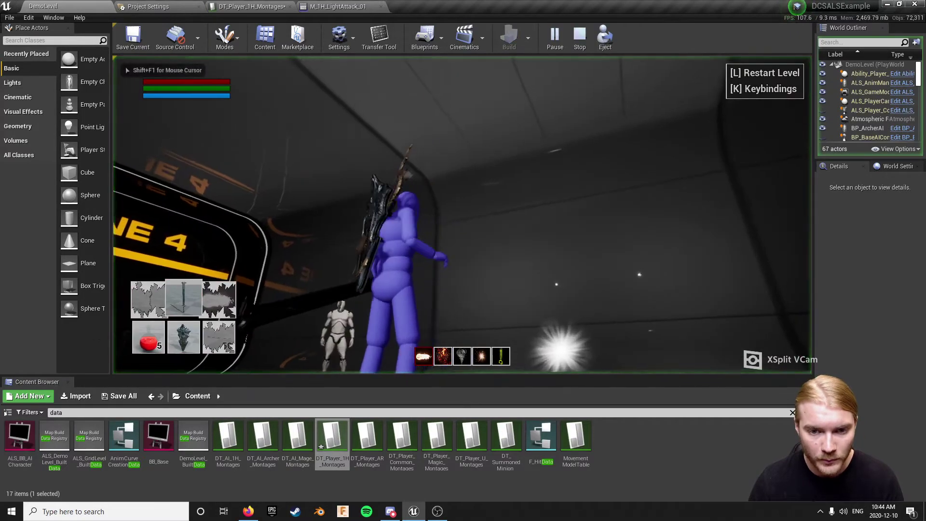
key(w)
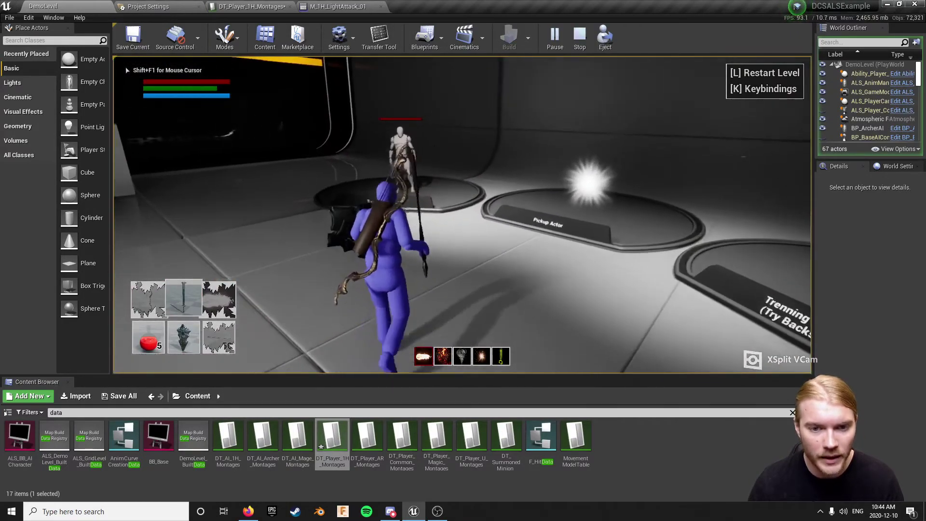
key(w)
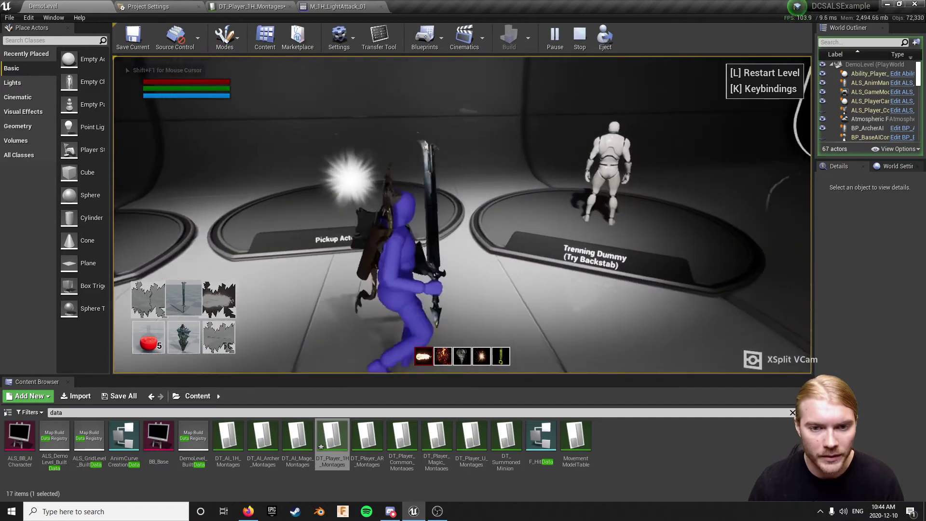
key(Escape)
Switch Sword_Attack_R_Montage's slot from DefaultGroup.DefaultSlot to DefaultGroup.FullBody.
click(338, 6)
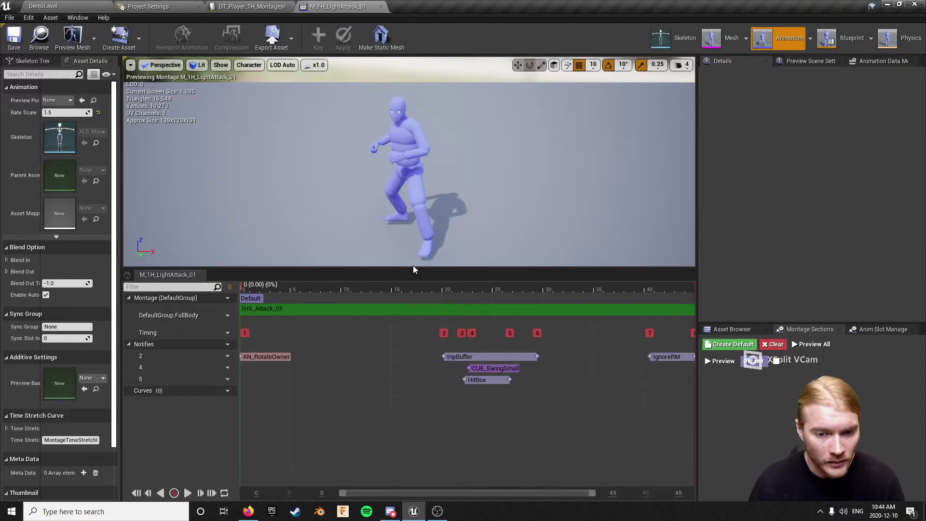
click(248, 6)
double_click(338, 364)
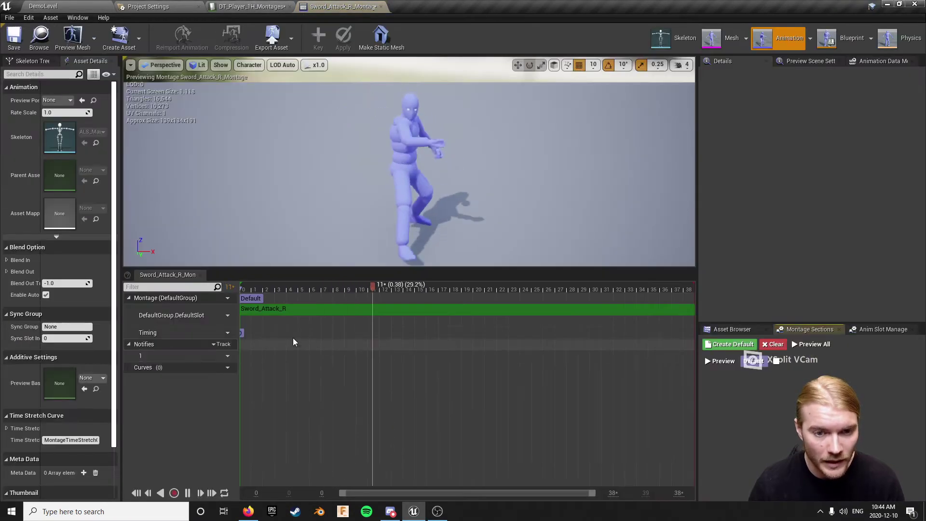
click(225, 315)
mouse_move(235, 333)
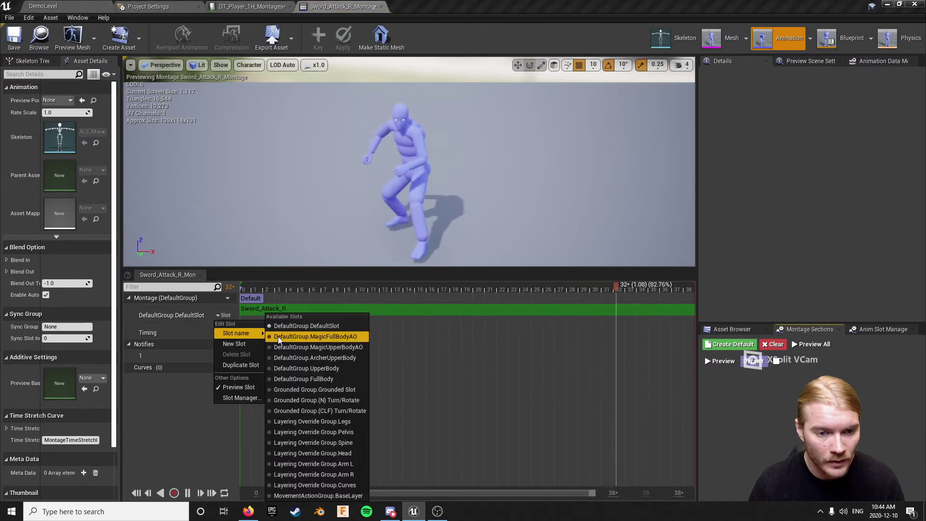
click(303, 379)
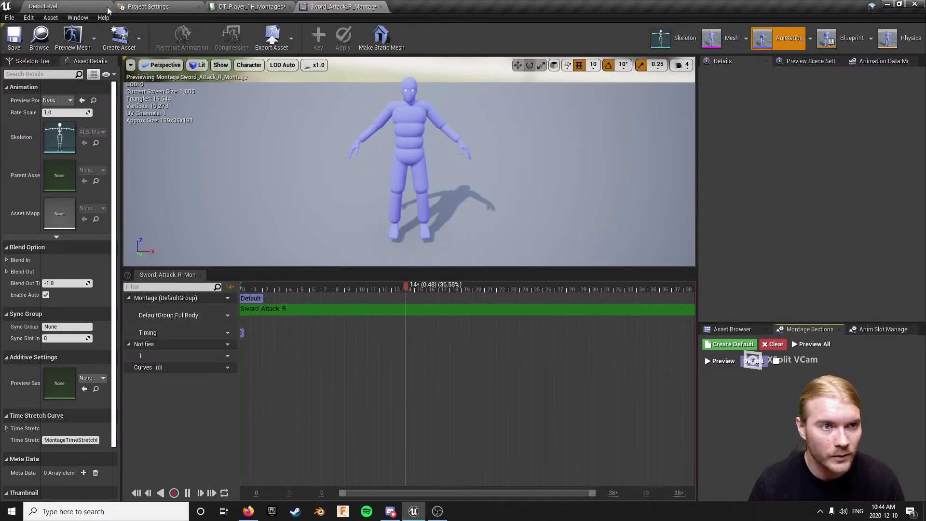
click(38, 6)
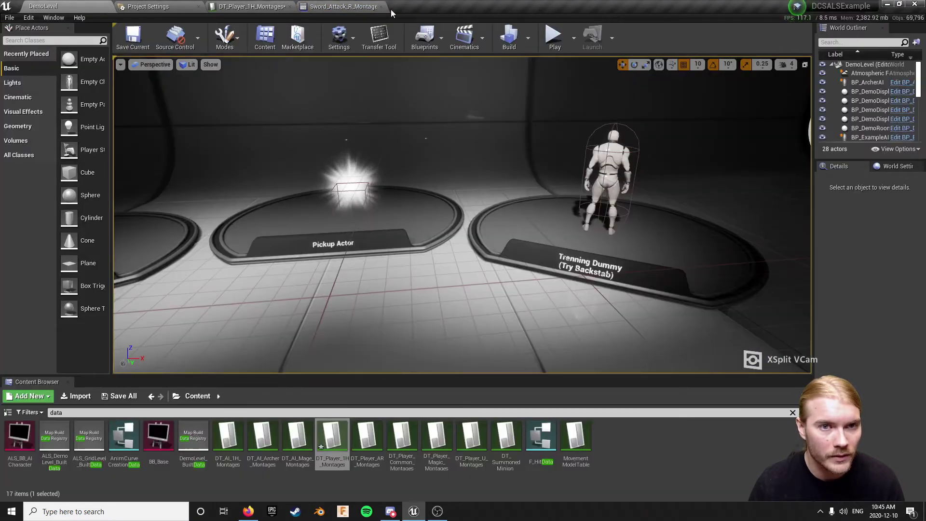
click(248, 6)
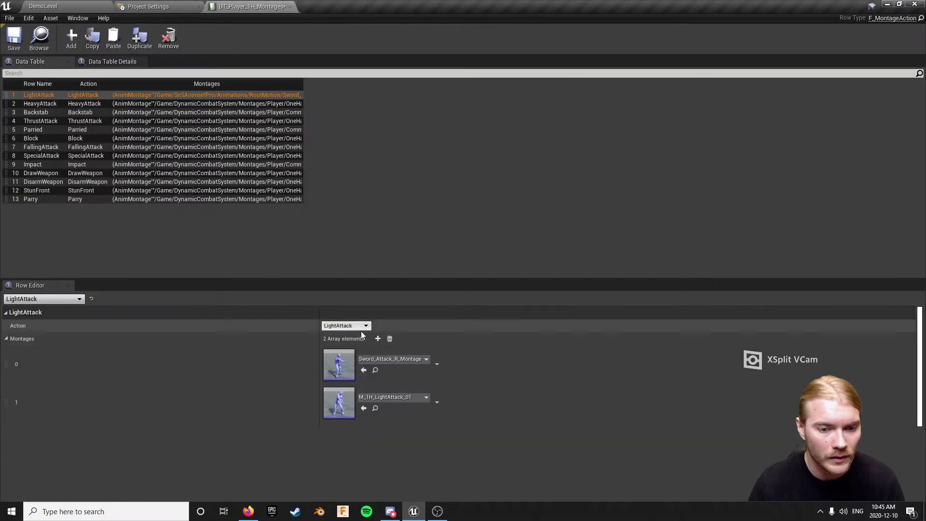
double_click(340, 370)
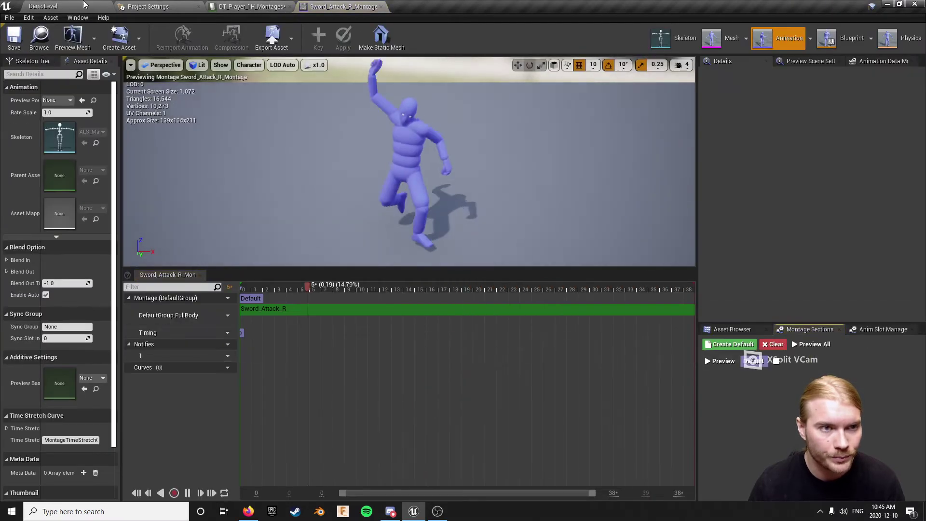
Play-test DemoLevel, moving between the training dummy and Pickup Actor pad, then stop.
key(ctrl+Tab)
click(552, 38)
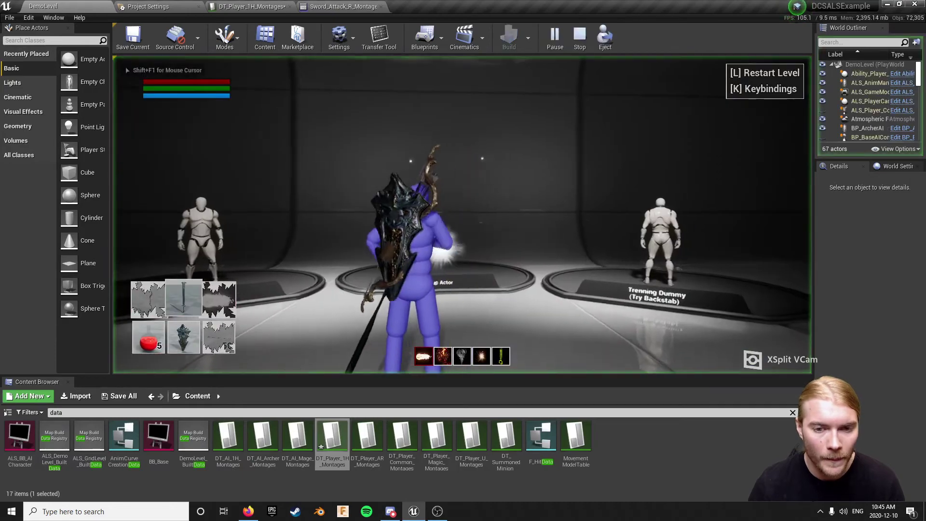
key(w)
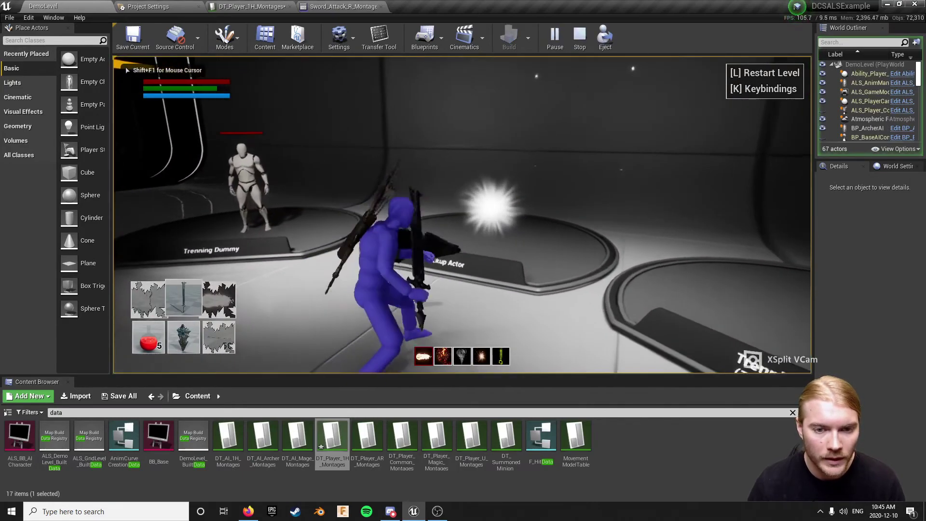
key(w)
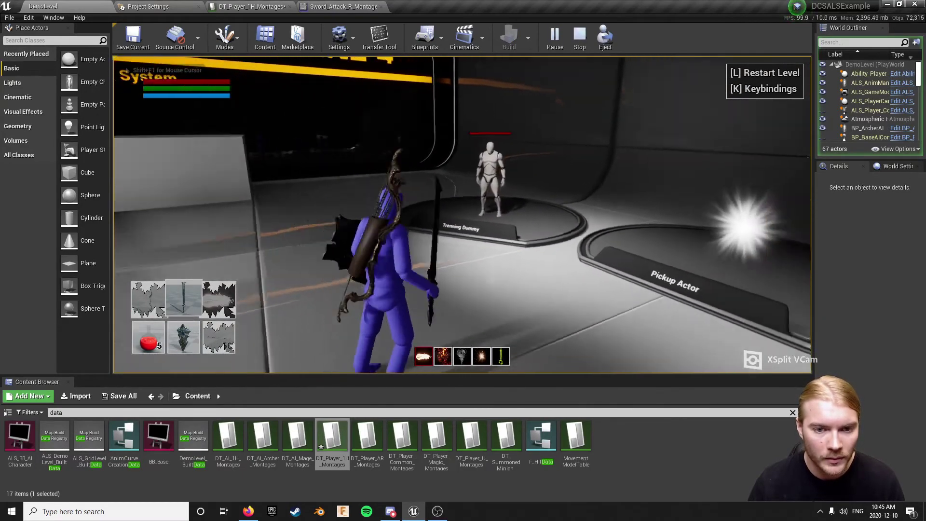
key(w)
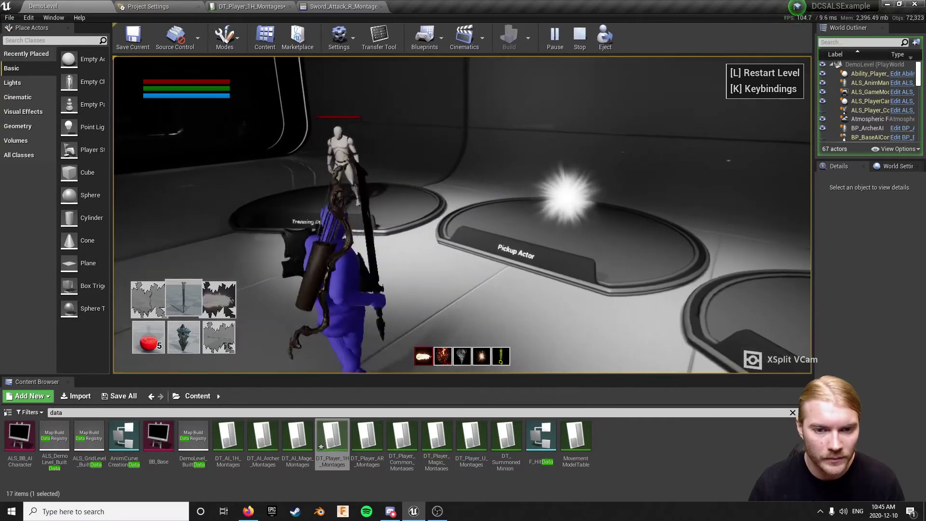
key(Escape)
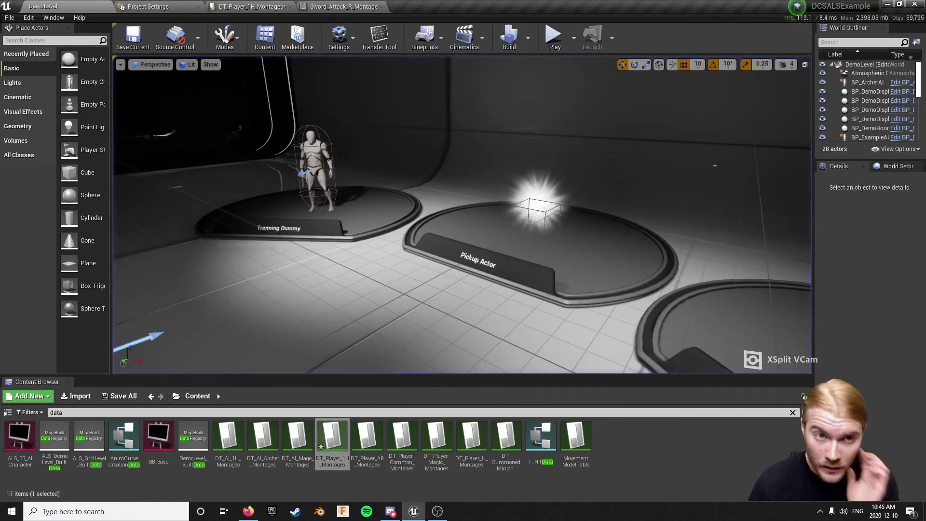
Reopen M_1H_LightAttack_01 from the LightAttack row's second montage entry in the data table.
click(322, 8)
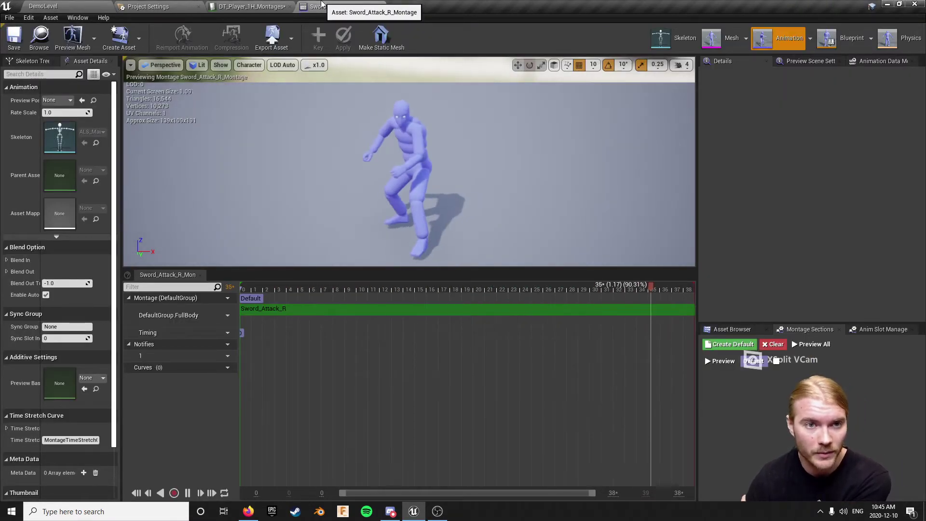
click(261, 8)
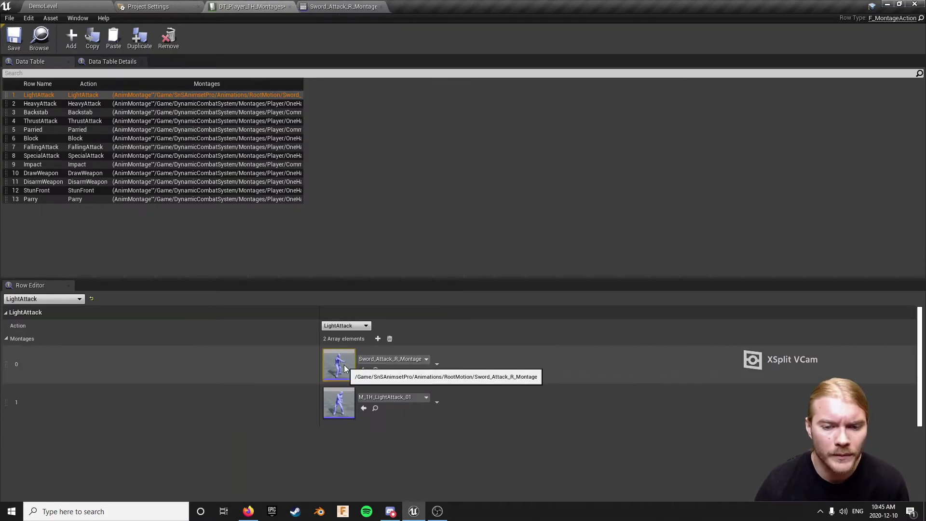
double_click(339, 405)
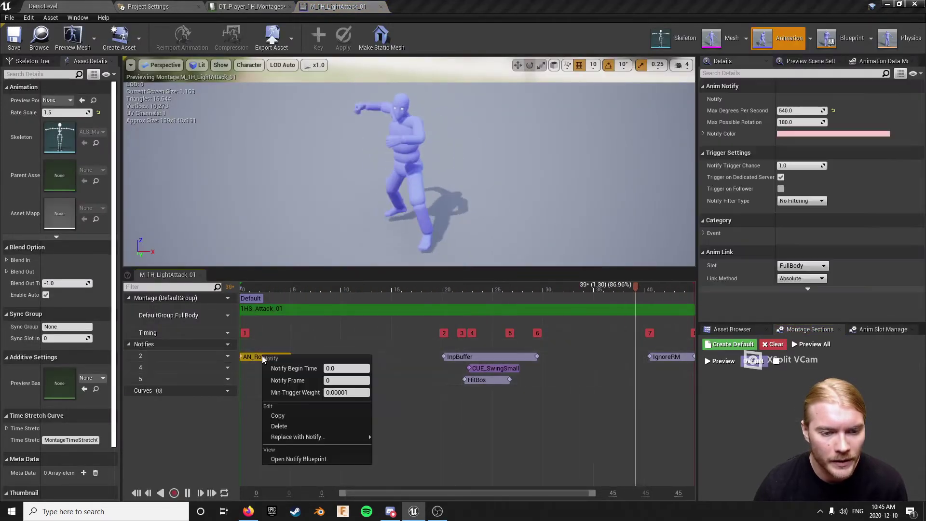
Copy AN_RotateOwner and paste it into Sword_Attack_R_Montage at its original time.
click(286, 415)
click(292, 5)
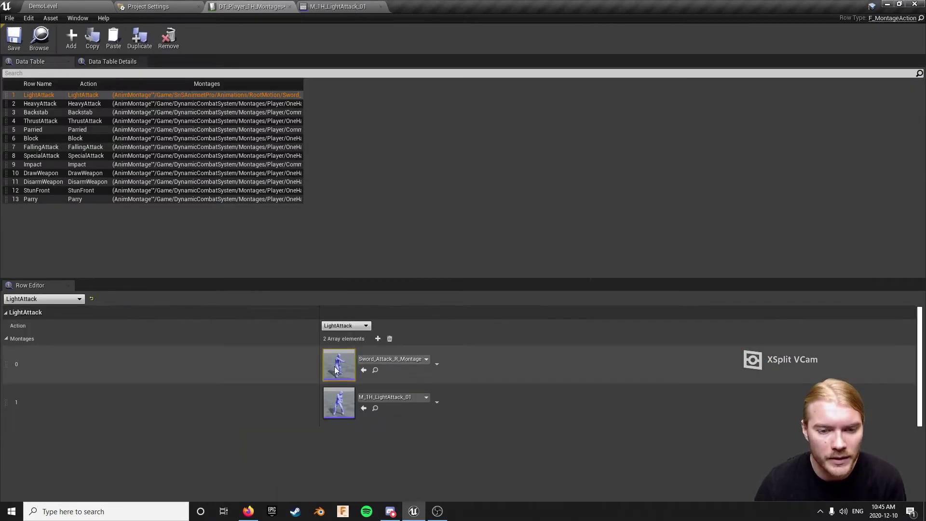
double_click(322, 386)
right_click(249, 358)
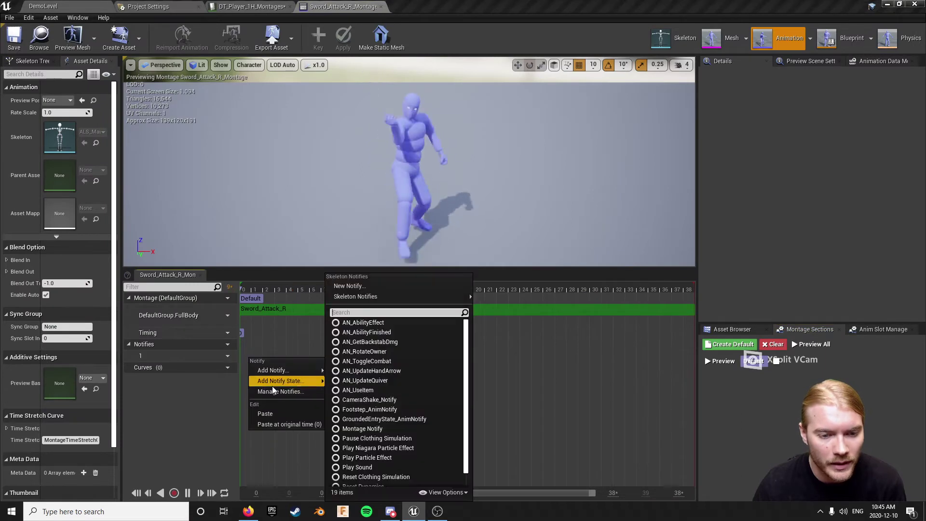
click(280, 424)
Add notify tracks 2 and 3 to Sword_Attack_R_Montage.
click(221, 344)
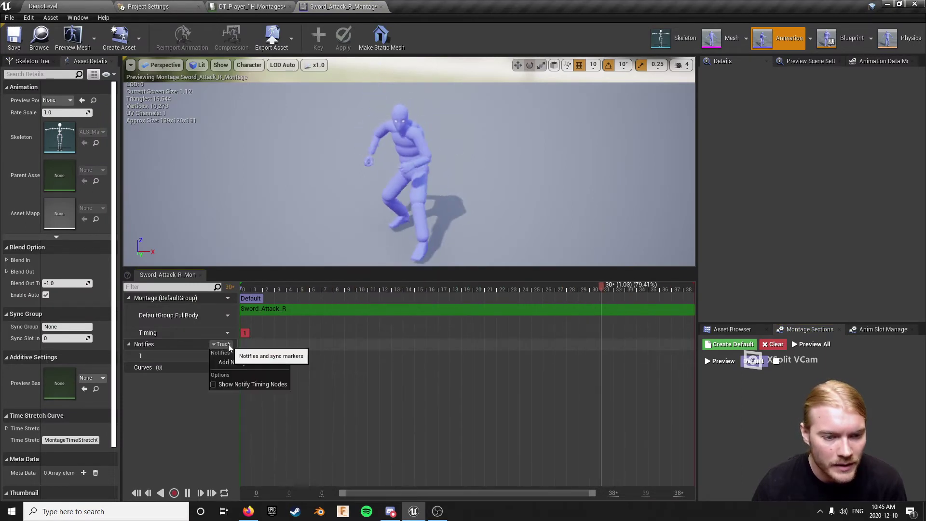
click(239, 361)
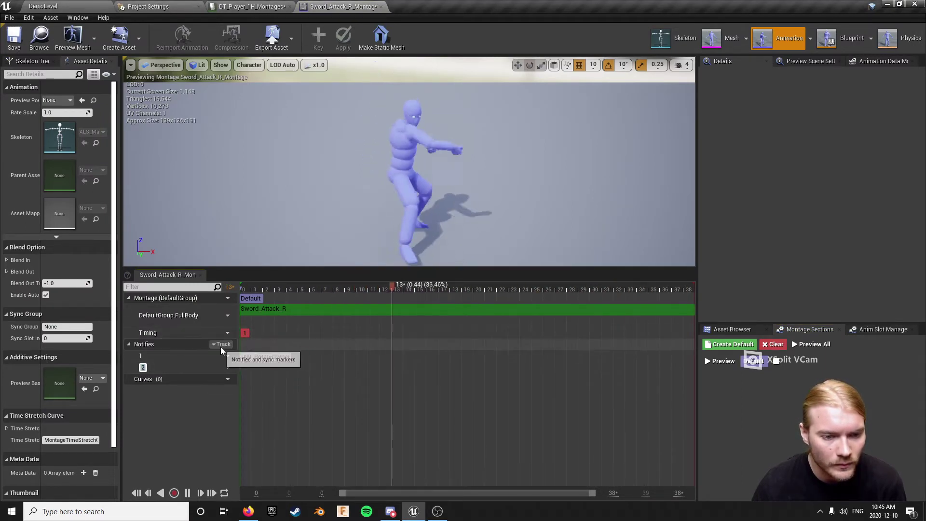
click(223, 344)
click(244, 362)
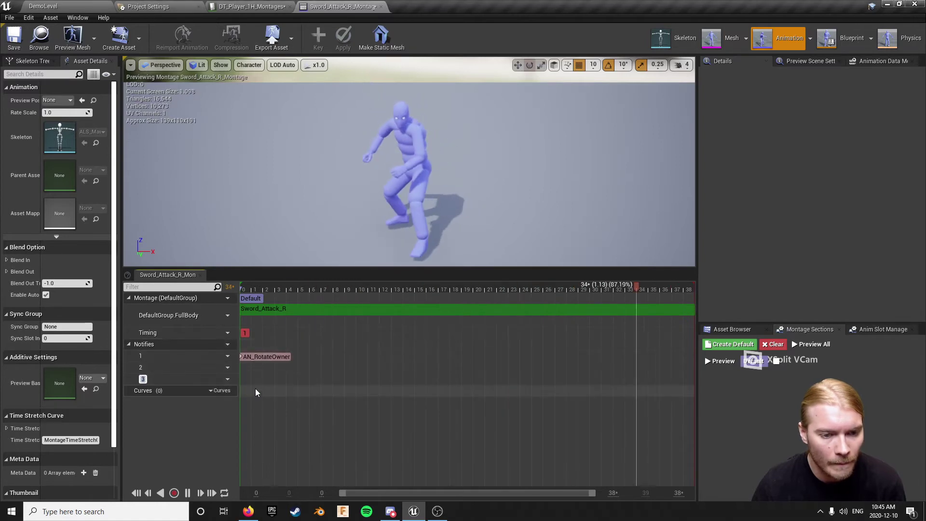
Copy the InpBuffer notify from M_1H_LightAttack_01.
click(228, 4)
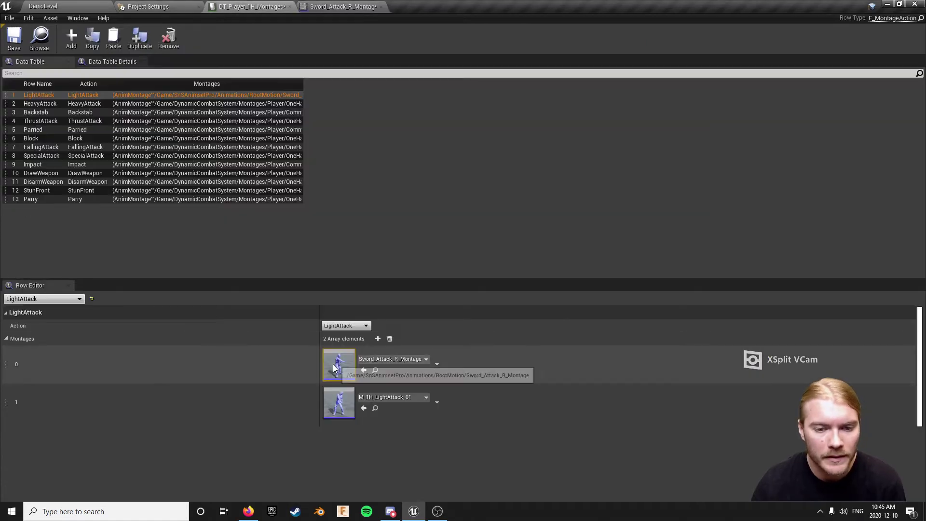
double_click(345, 372)
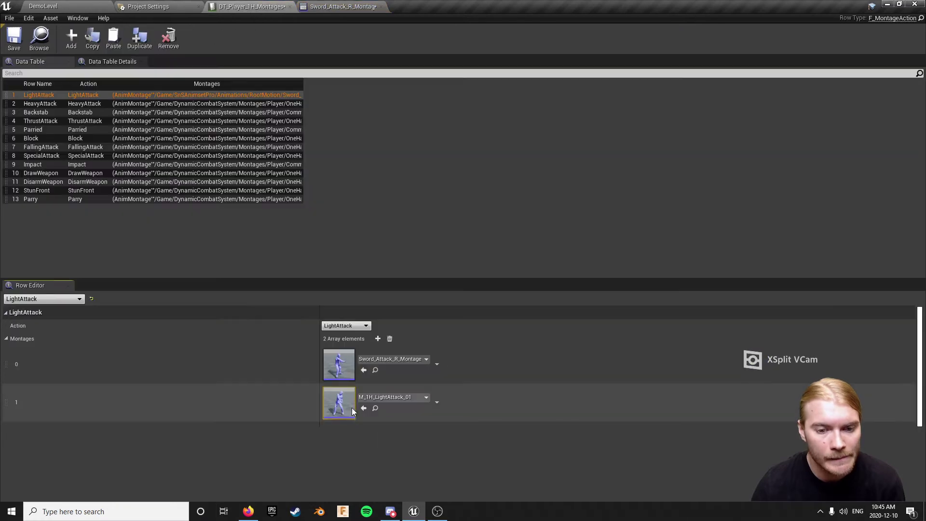
double_click(342, 409)
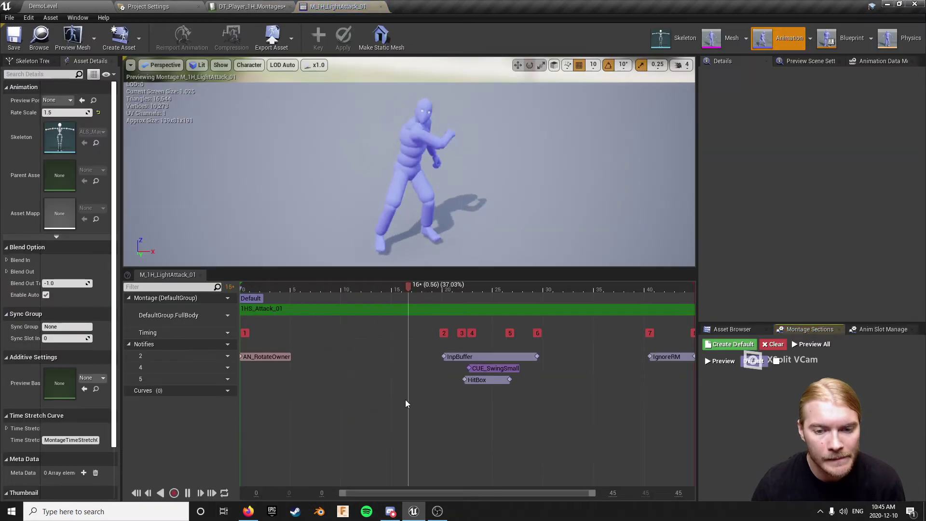
right_click(484, 357)
click(521, 440)
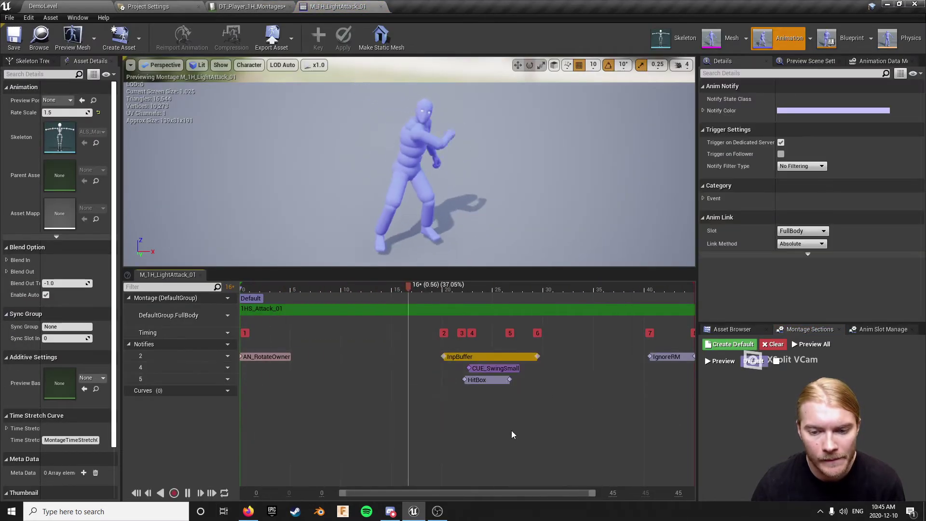
click(245, 6)
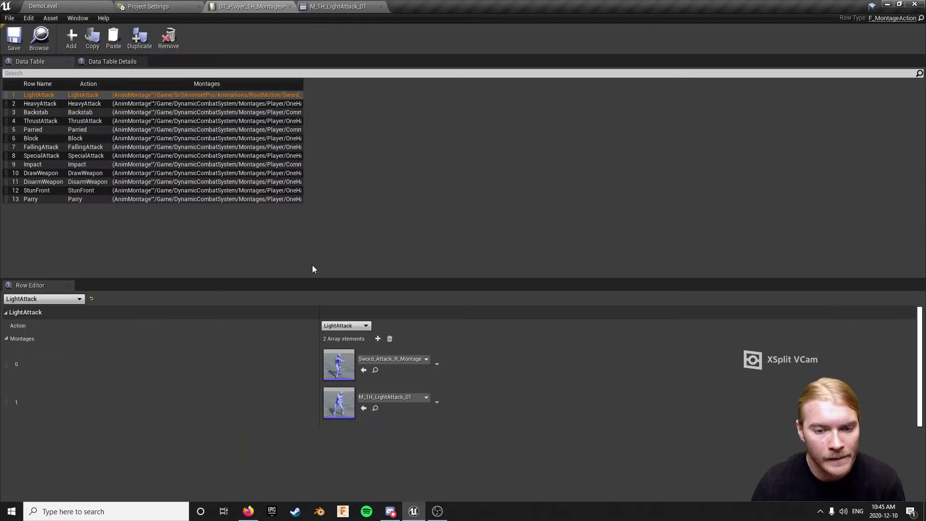
Paste InpBuffer into Sword_Attack_R_Montage at its original time.
double_click(340, 377)
right_click(378, 359)
click(411, 419)
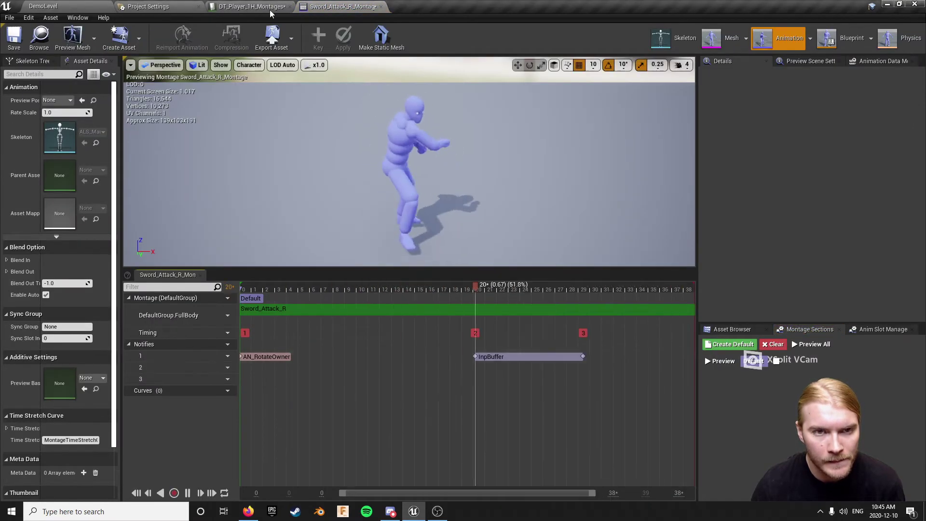
Copy CUE_SwingSmall from M_1H_LightAttack_01 onto Sword_Attack_R_Montage's track 2 at original time.
click(248, 7)
double_click(345, 396)
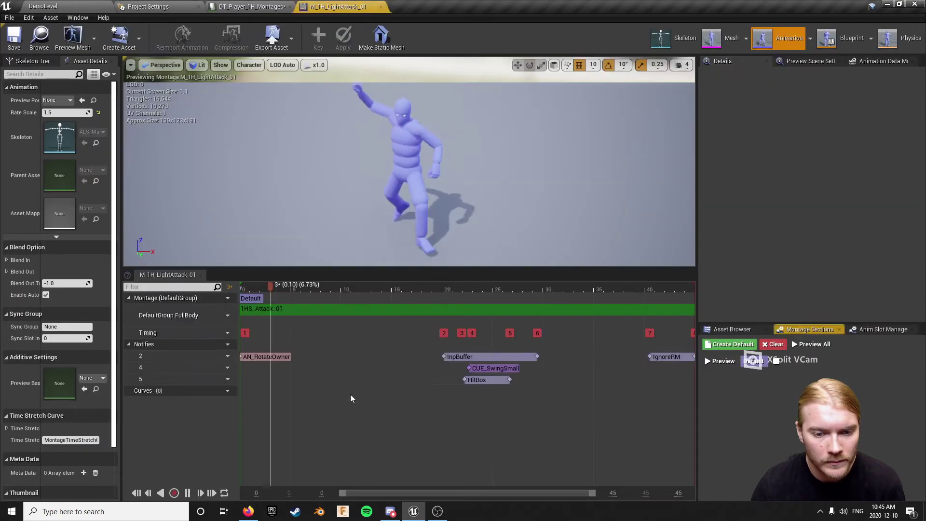
right_click(481, 367)
click(515, 428)
click(248, 7)
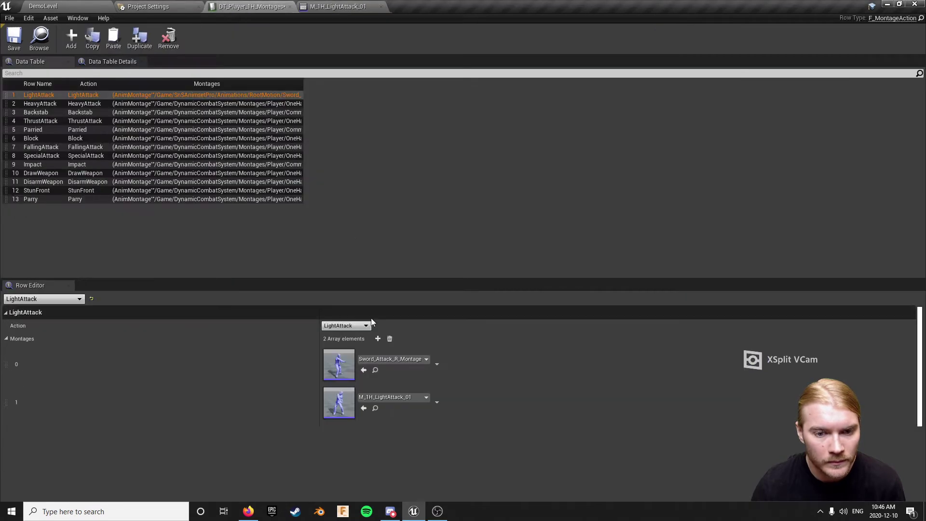
double_click(340, 377)
right_click(479, 366)
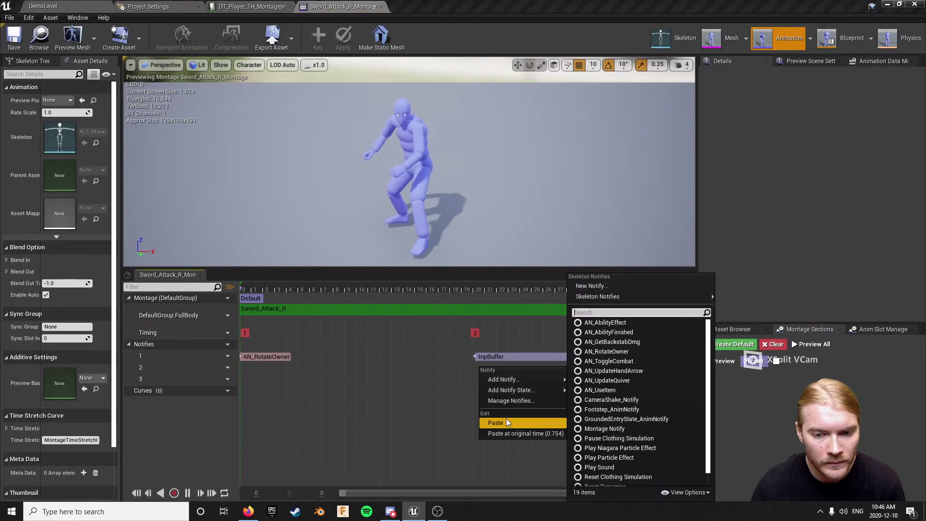
click(503, 431)
Copy HitBox from M_1H_LightAttack_01 onto Sword_Attack_R_Montage's track 3 at original time.
click(248, 7)
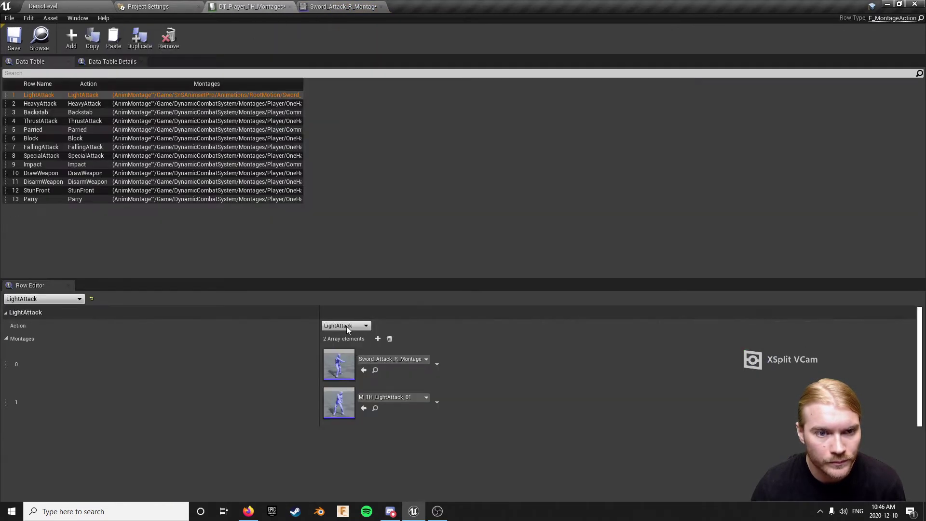
double_click(345, 395)
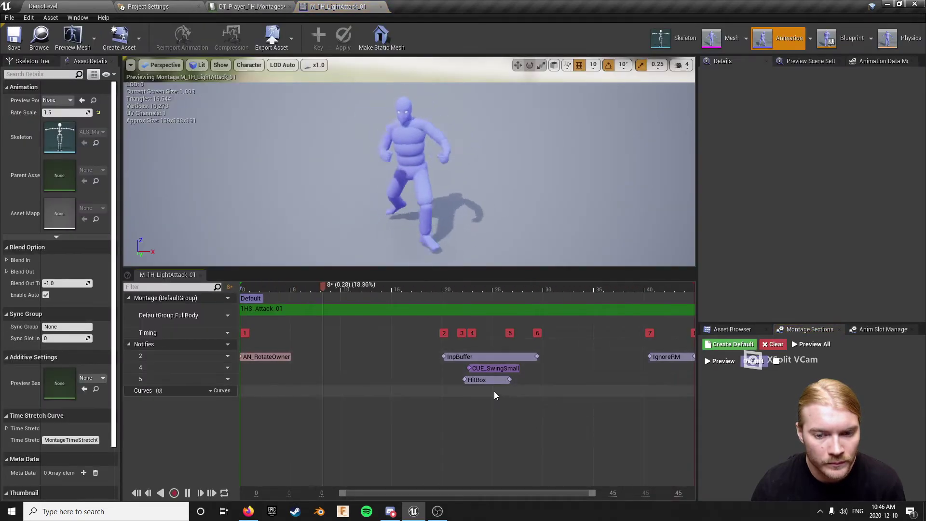
right_click(482, 380)
click(499, 343)
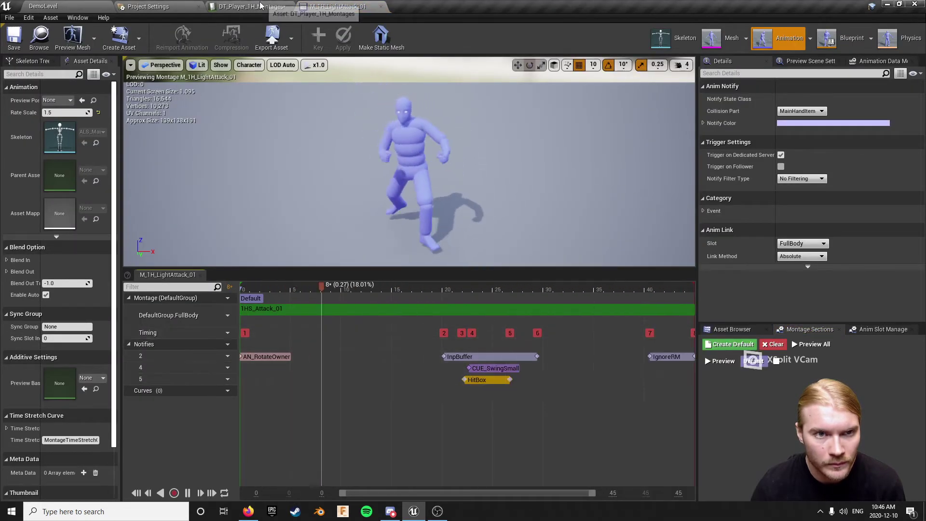
click(248, 7)
double_click(351, 370)
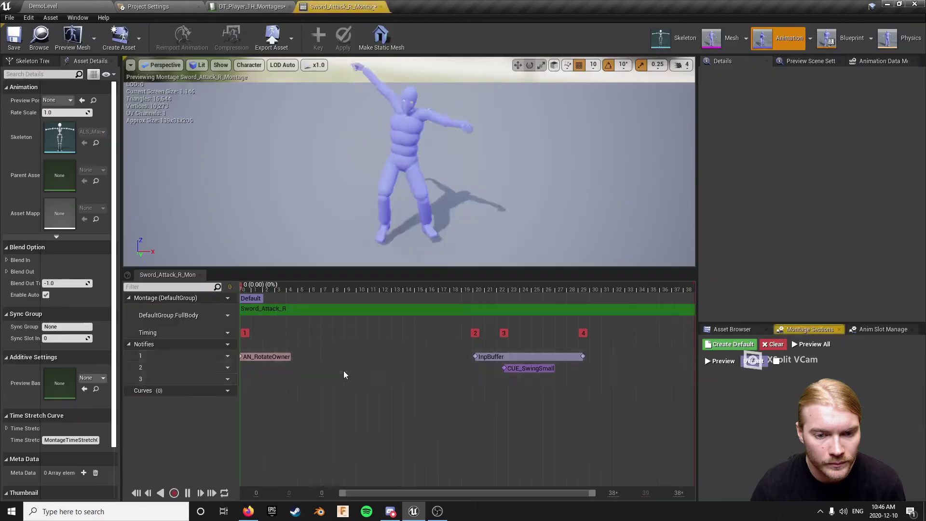
right_click(483, 380)
click(520, 448)
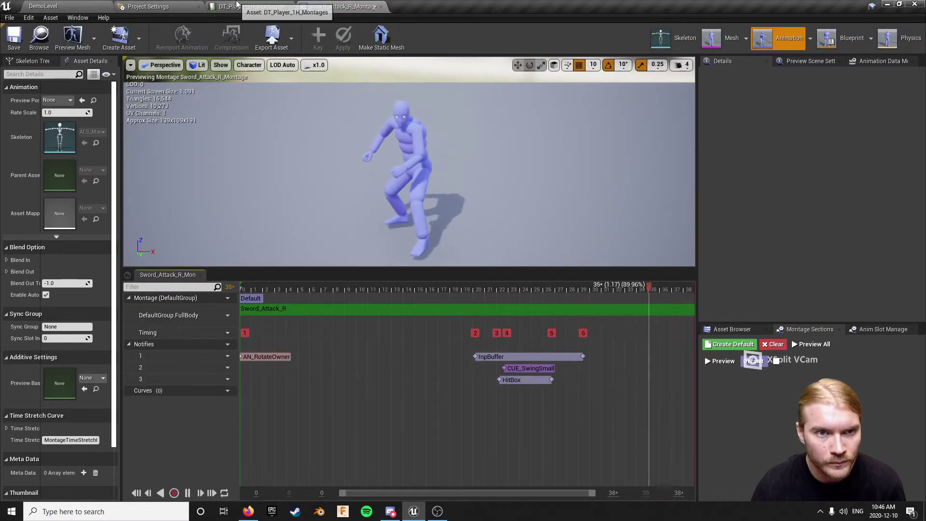
Copy IgnoreRM from M_1H_LightAttack_01 onto Sword_Attack_R_Montage's track 1.
click(253, 6)
double_click(336, 362)
click(251, 6)
double_click(339, 402)
right_click(666, 358)
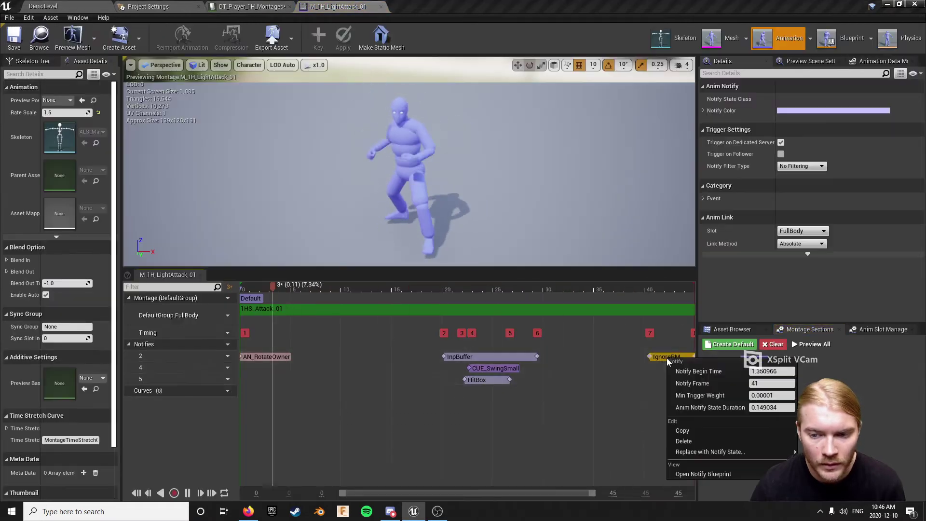
click(696, 430)
click(251, 6)
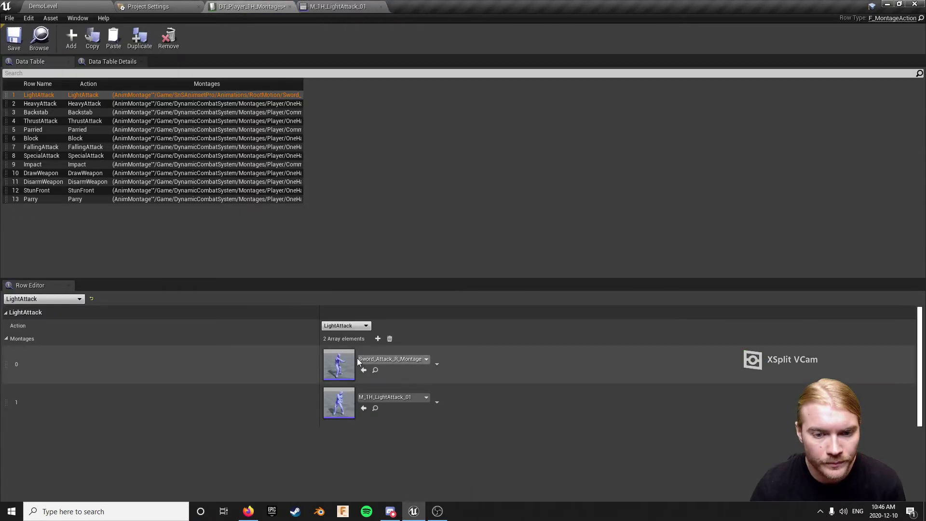
double_click(336, 363)
right_click(653, 357)
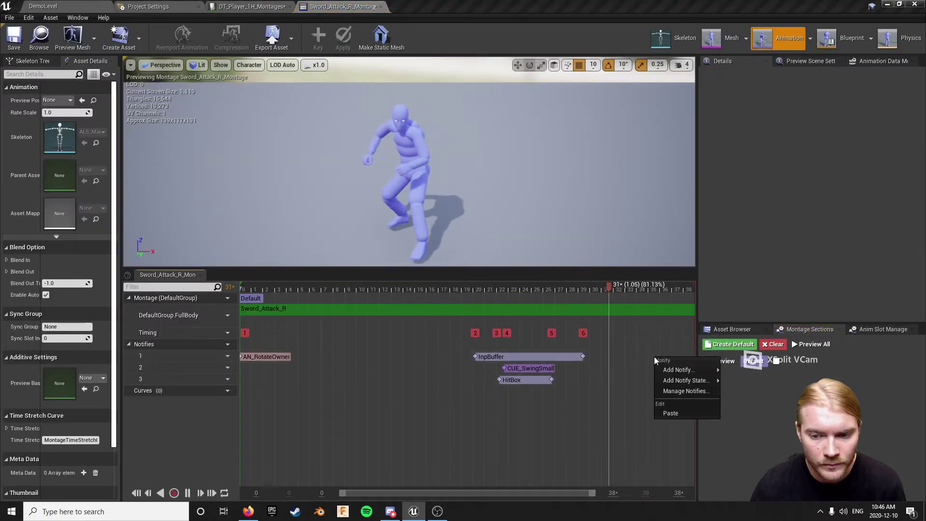
click(672, 413)
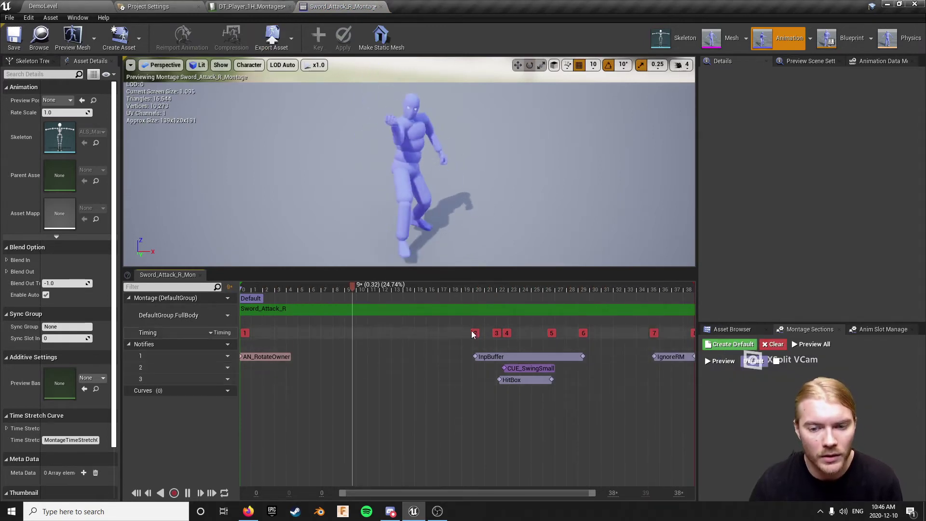
Scrub frames 5–16 and inspect the AN_RotateOwner and IgnoreRM notifies.
click(299, 288)
drag(299, 288, 317, 303)
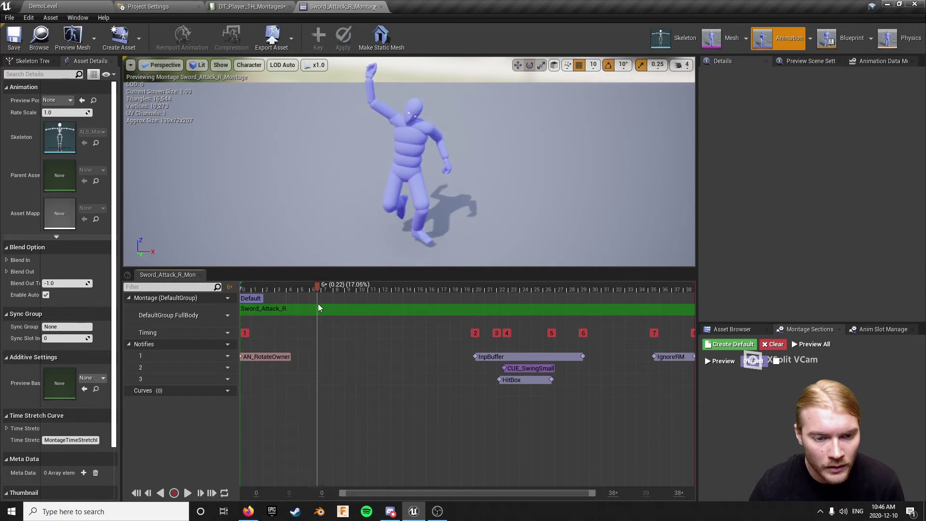
right_click(253, 356)
click(435, 368)
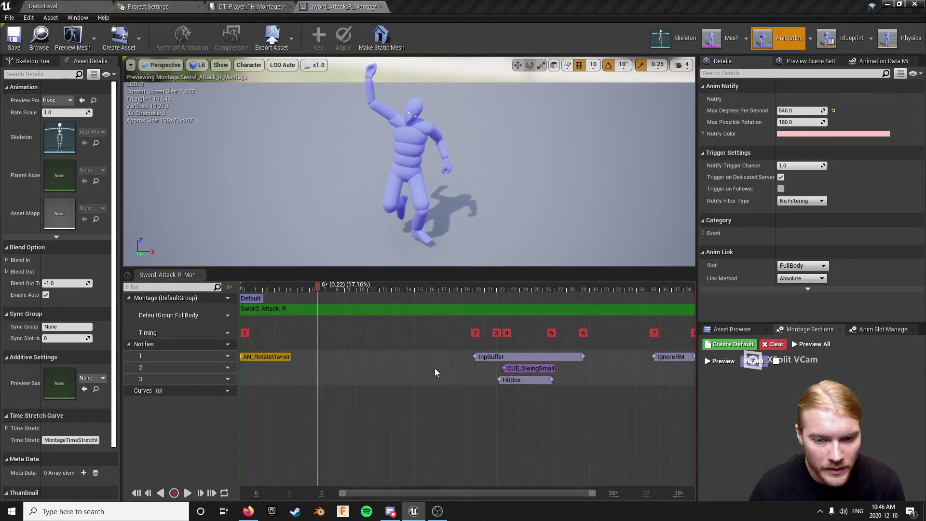
click(675, 356)
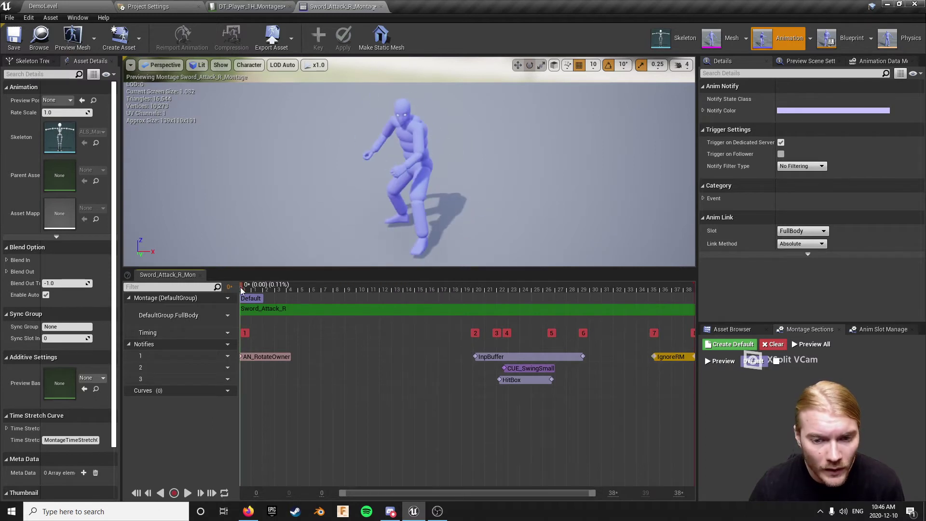
Move InpBuffer to start at frame 7, then scrub M_1H_LightAttack_01's swing for reference.
drag(288, 295, 332, 300)
drag(551, 361, 383, 356)
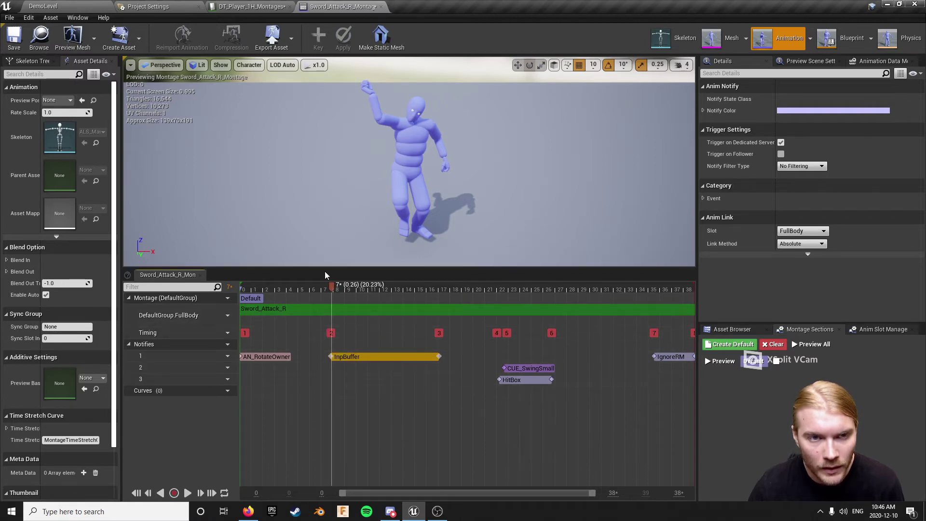
click(248, 5)
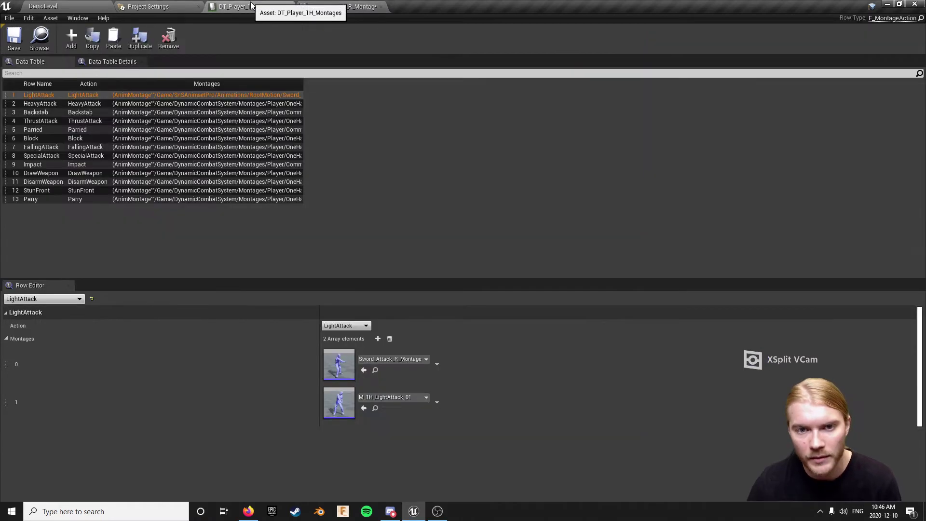
double_click(340, 404)
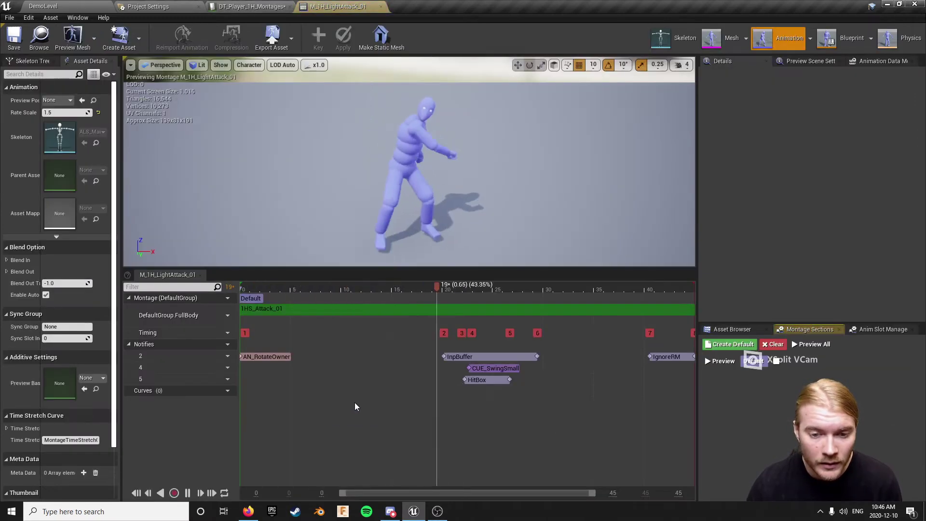
drag(371, 292, 406, 290)
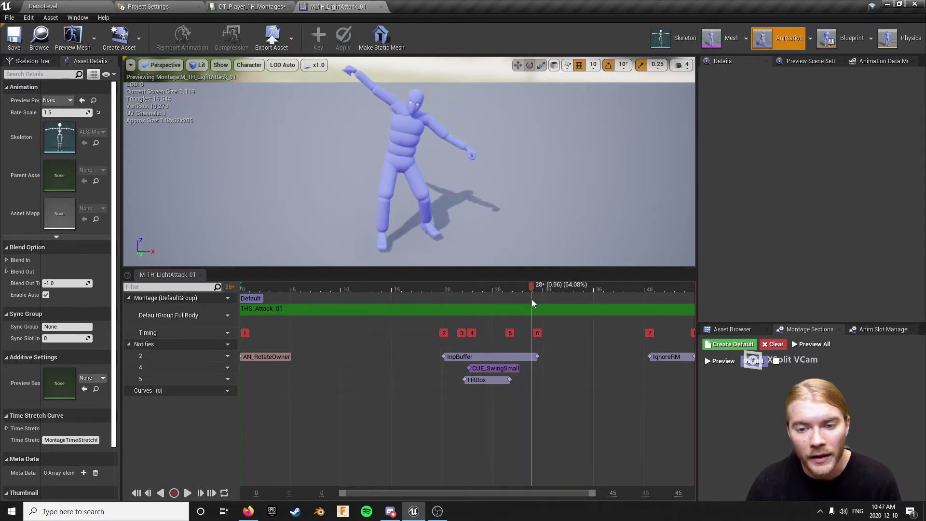
drag(532, 299, 438, 302)
Back in Sword_Attack_R_Montage, shorten InpBuffer to end at frame 13 (0.47 s).
click(267, 6)
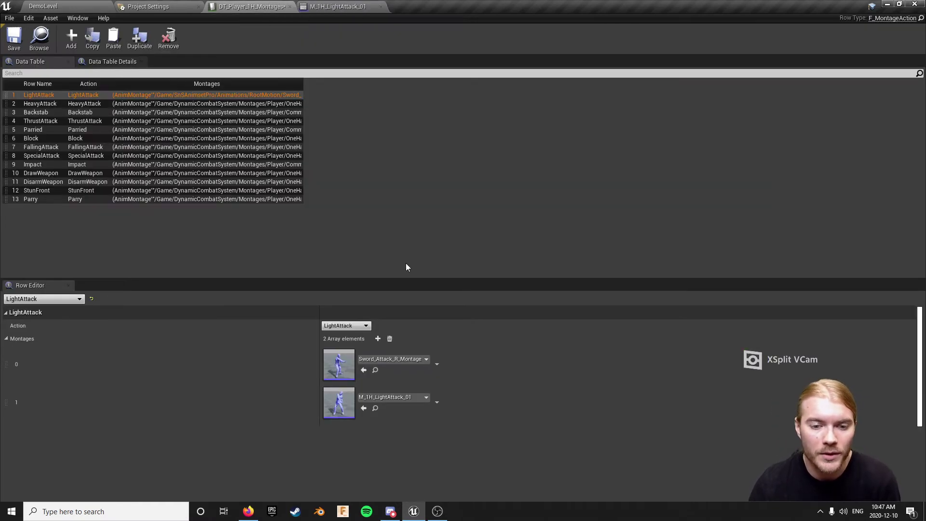
double_click(342, 358)
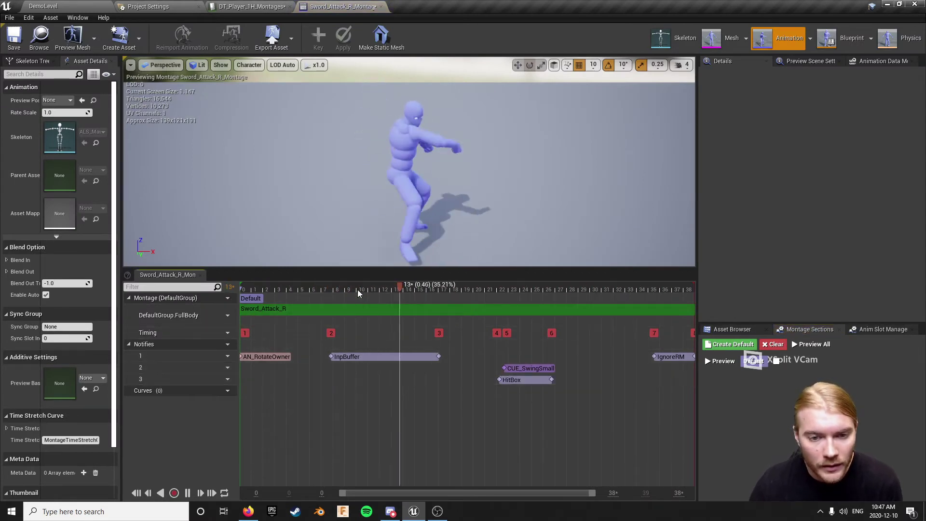
drag(357, 290, 362, 290)
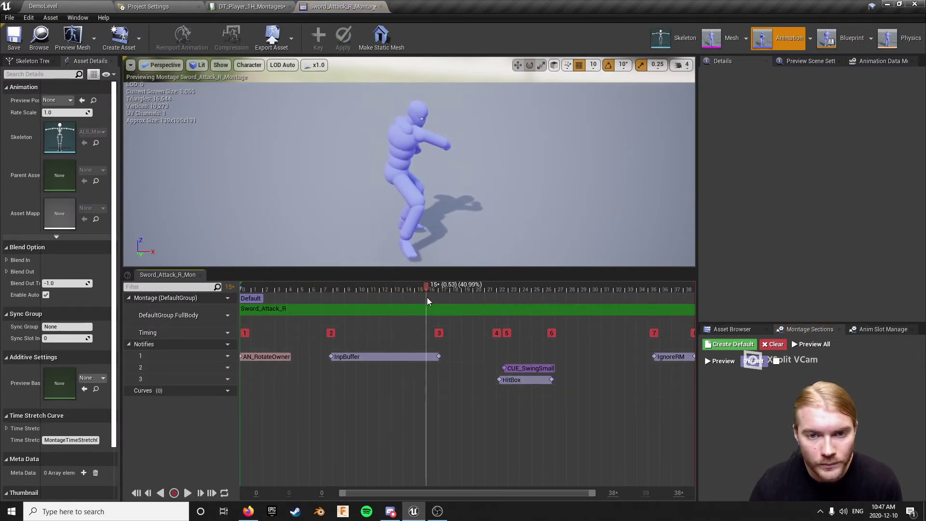
mouse_move(387, 308)
mouse_down()
mouse_move(403, 308)
mouse_move(371, 311)
mouse_move(403, 311)
mouse_up()
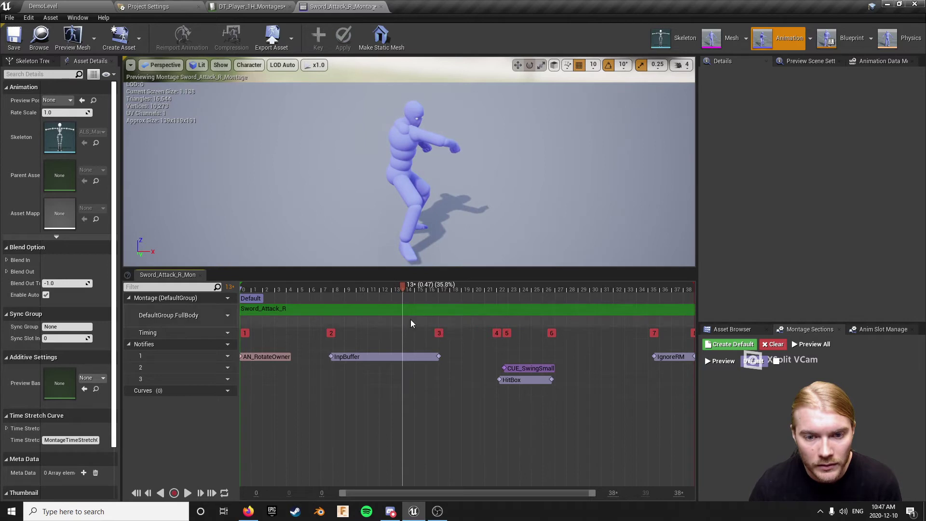
drag(438, 356, 422, 356)
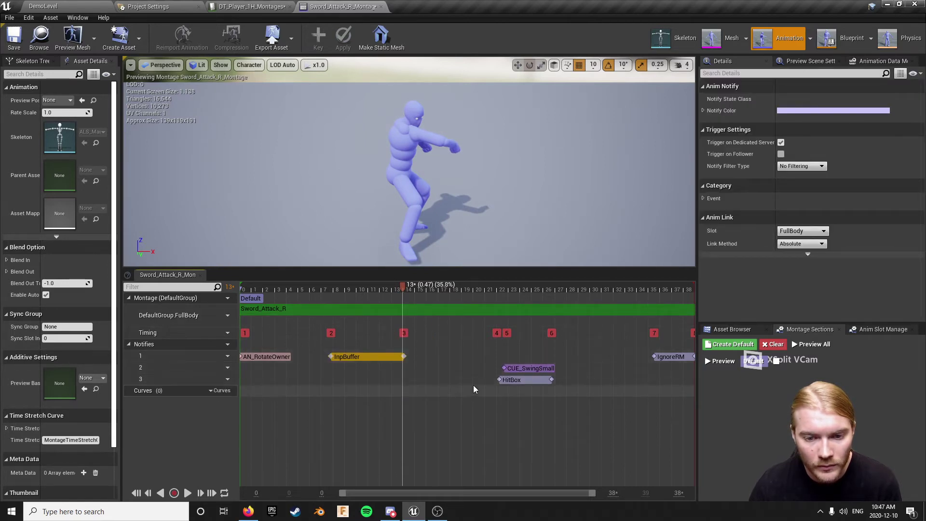
Move the HitBox notify state earlier to span frames 9–13.
drag(524, 380, 357, 378)
drag(407, 284, 354, 307)
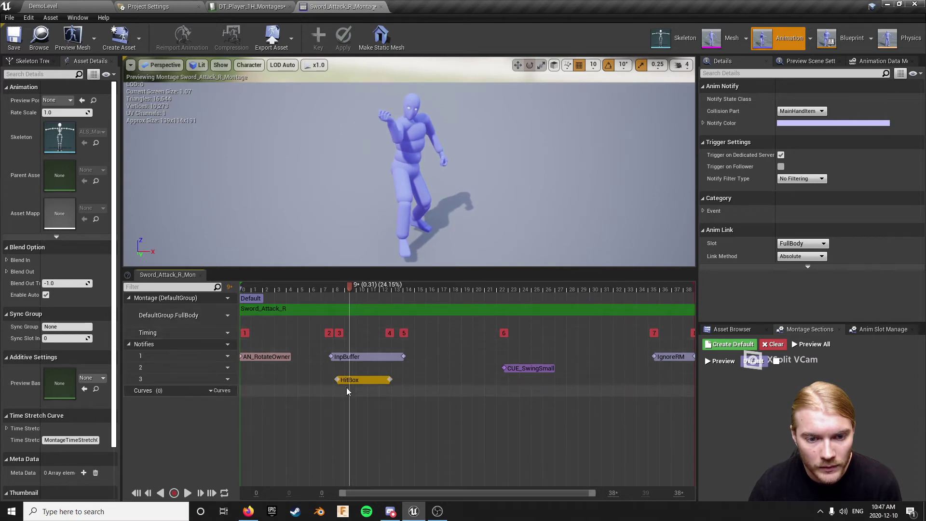
drag(336, 379, 348, 379)
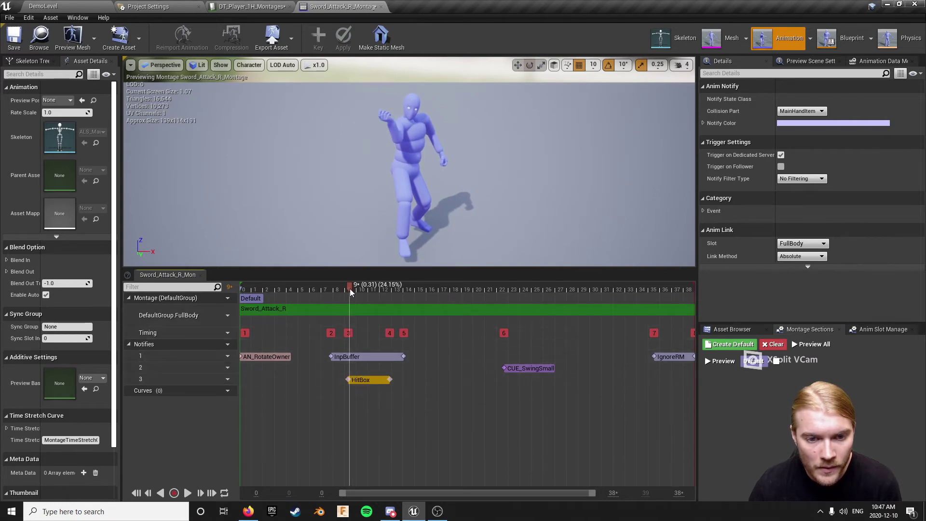
drag(350, 287, 386, 295)
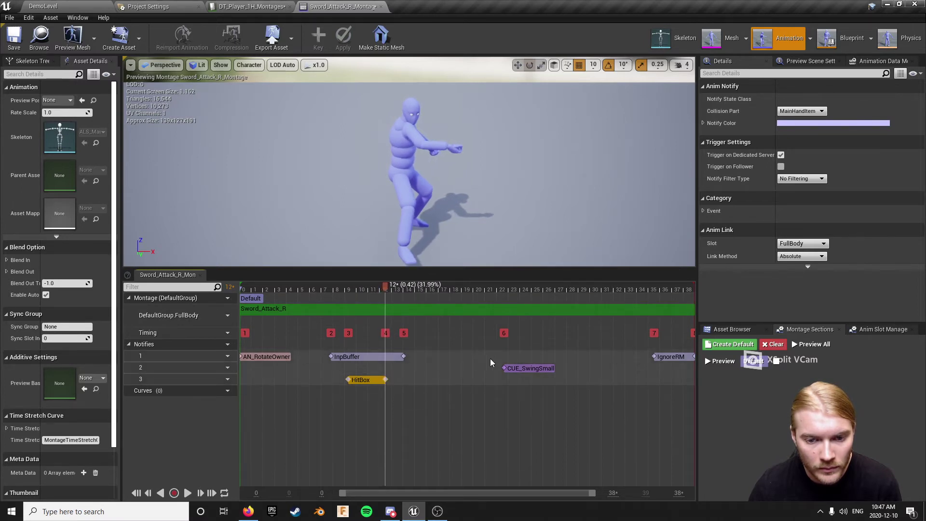
Shift the CUE_SwingSmall notify earlier to about frame 9.
drag(509, 368, 482, 369)
drag(367, 372, 366, 372)
drag(374, 292, 242, 309)
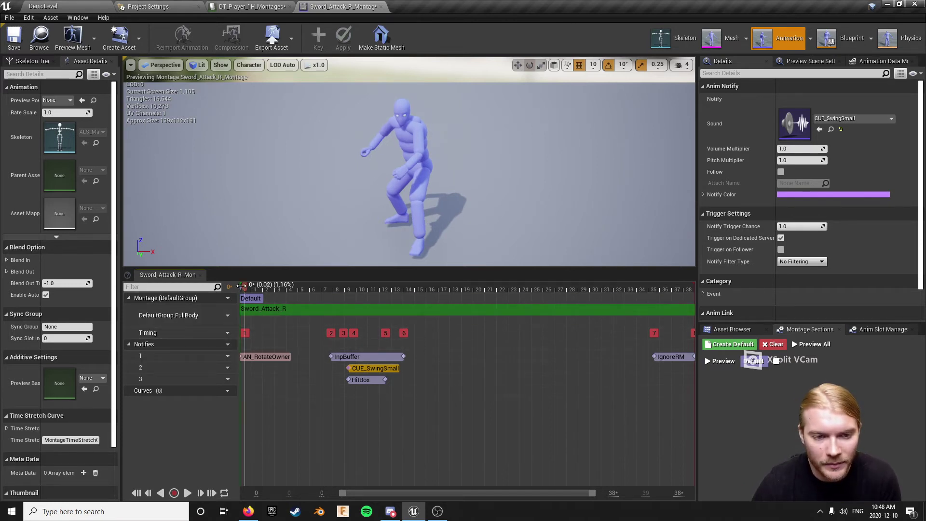
Scrub the R swing and settle CUE_SwingSmall around frame 7, just before HitBox.
drag(249, 289, 337, 292)
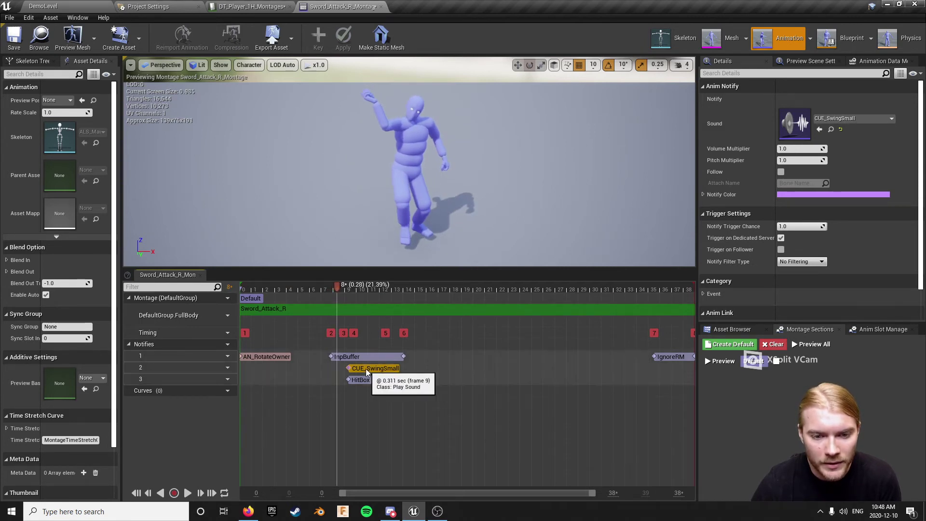
drag(366, 368, 350, 369)
click(323, 287)
drag(322, 286, 305, 295)
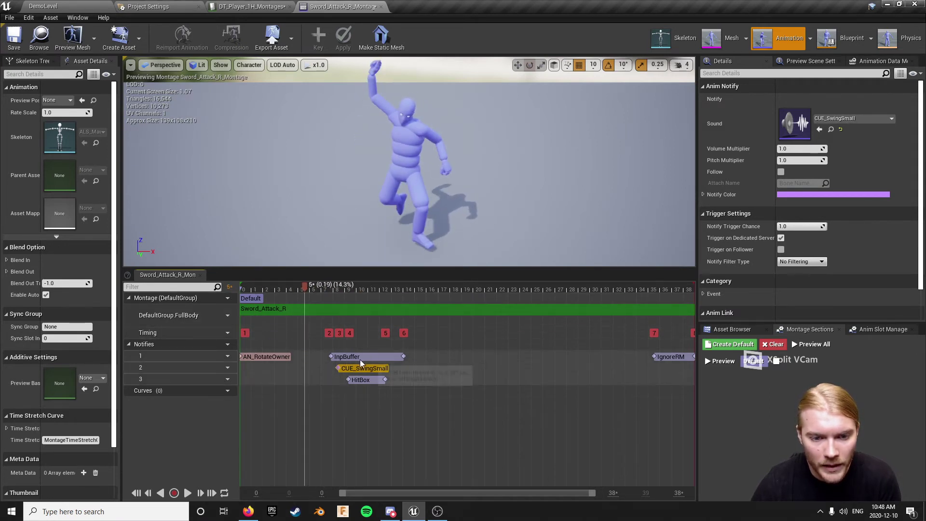
drag(349, 367, 351, 367)
drag(306, 285, 242, 347)
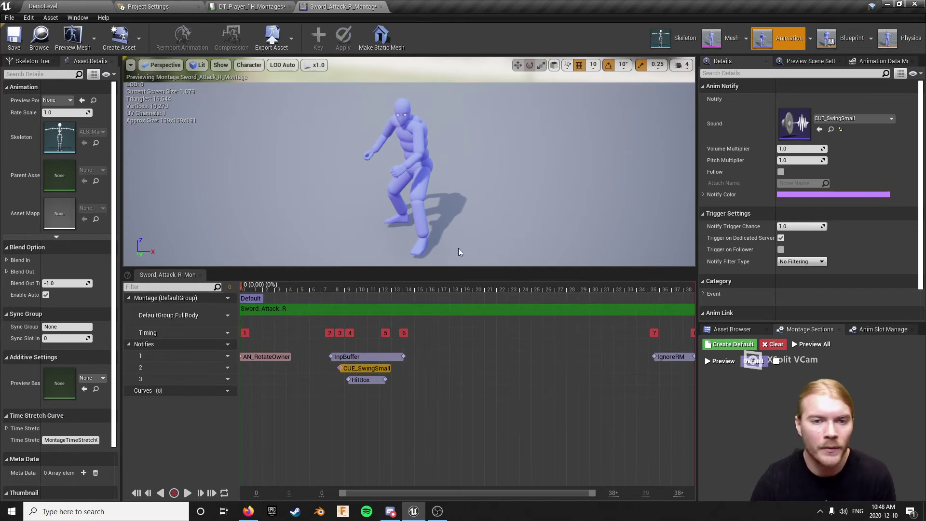
click(273, 6)
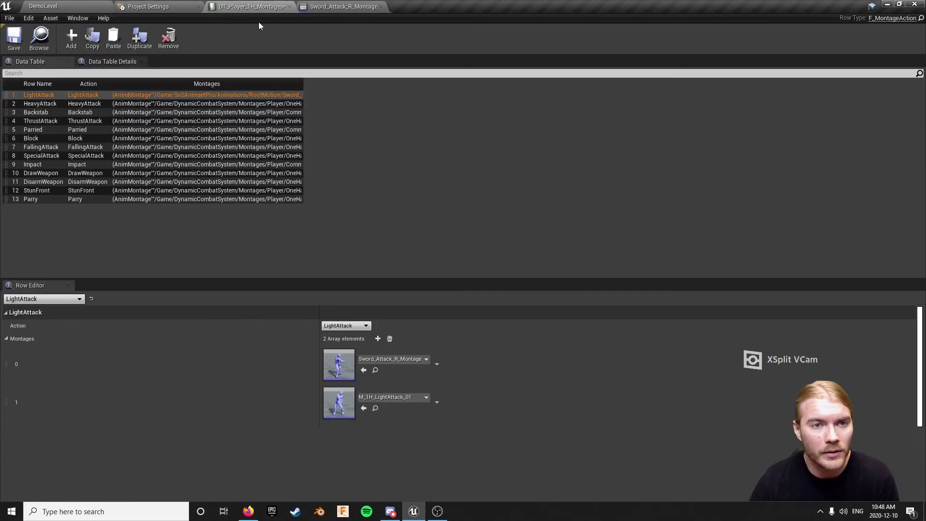
click(87, 7)
click(555, 37)
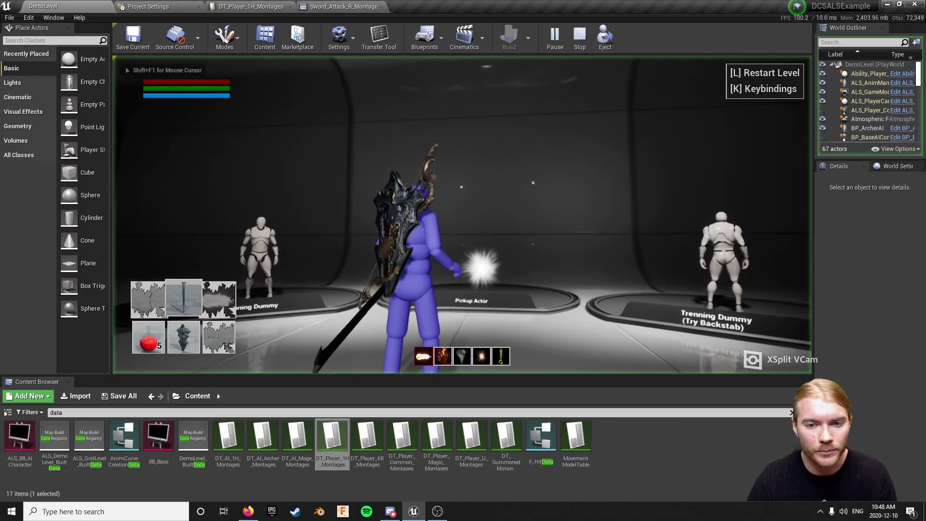
key(w)
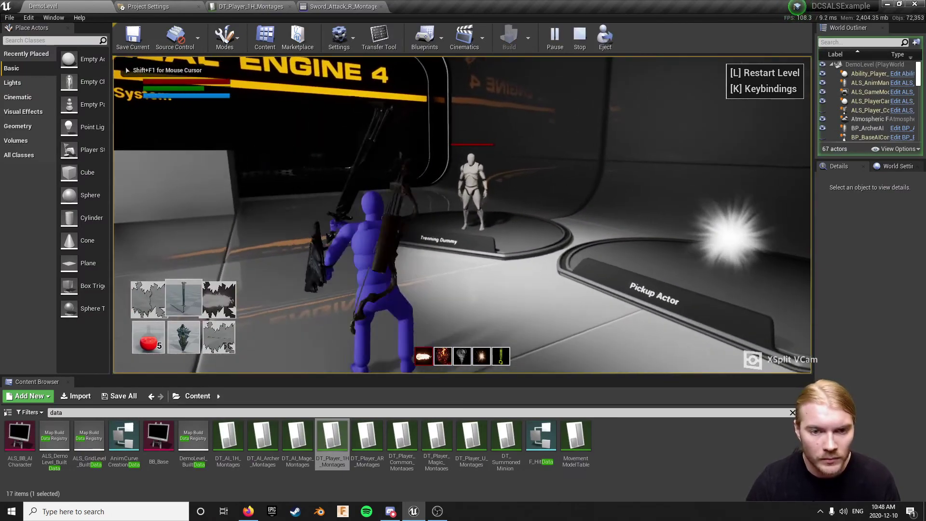
key(w)
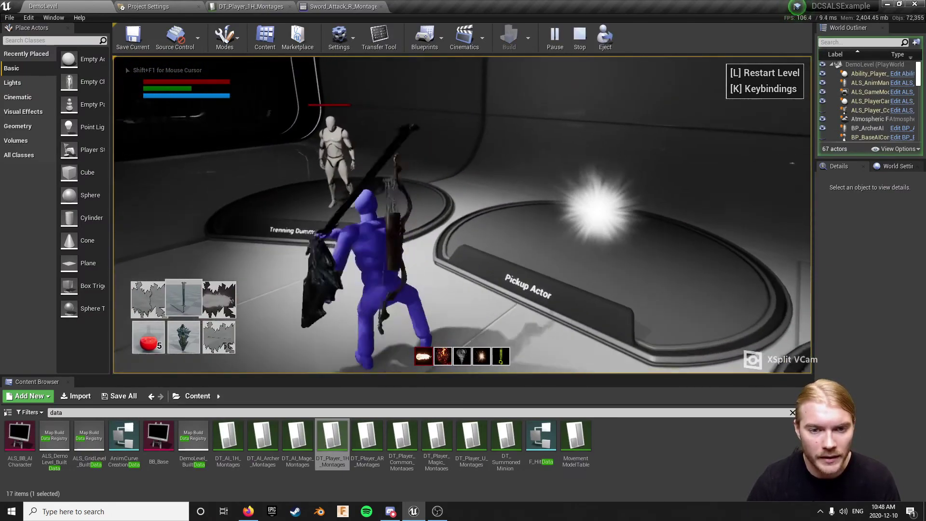
key(w)
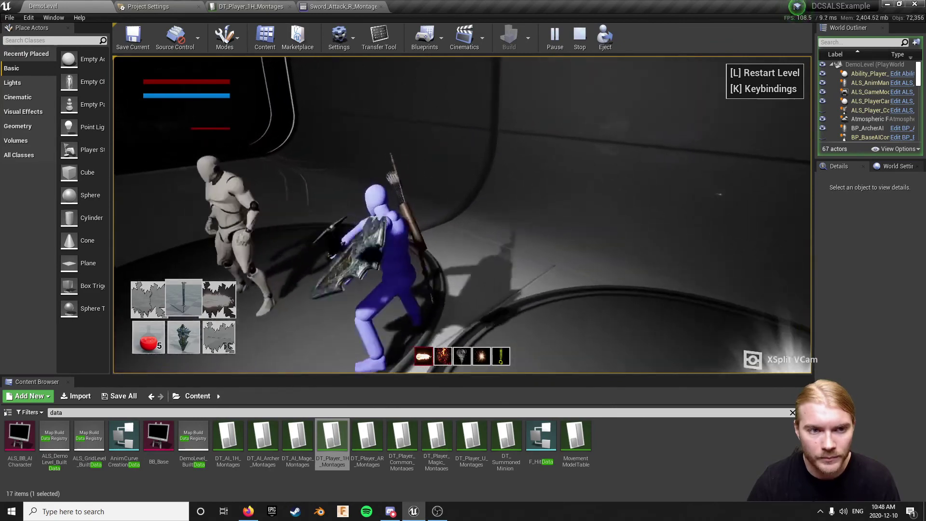
key(w)
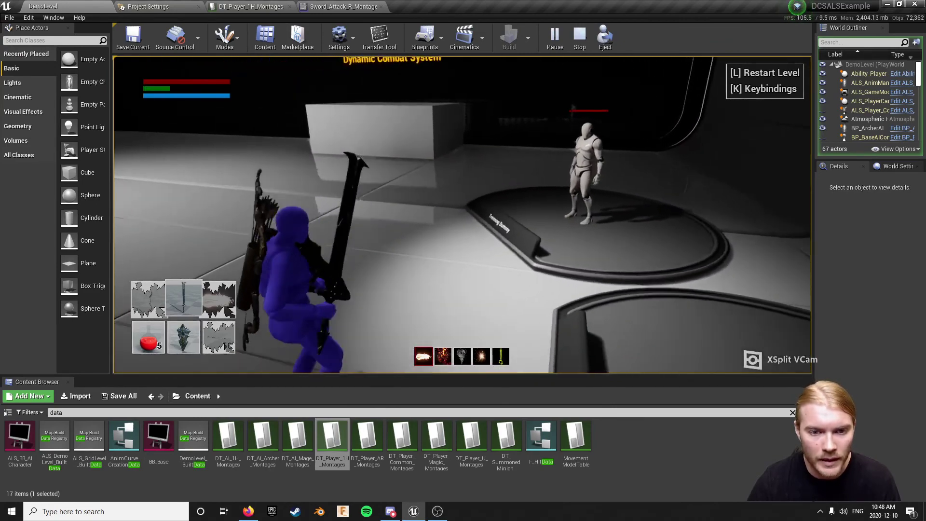
key(w)
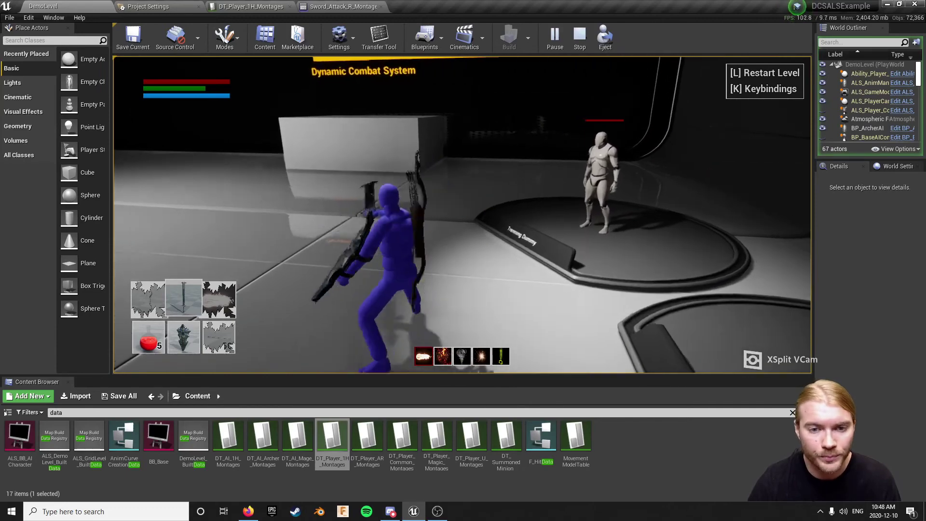
key(w)
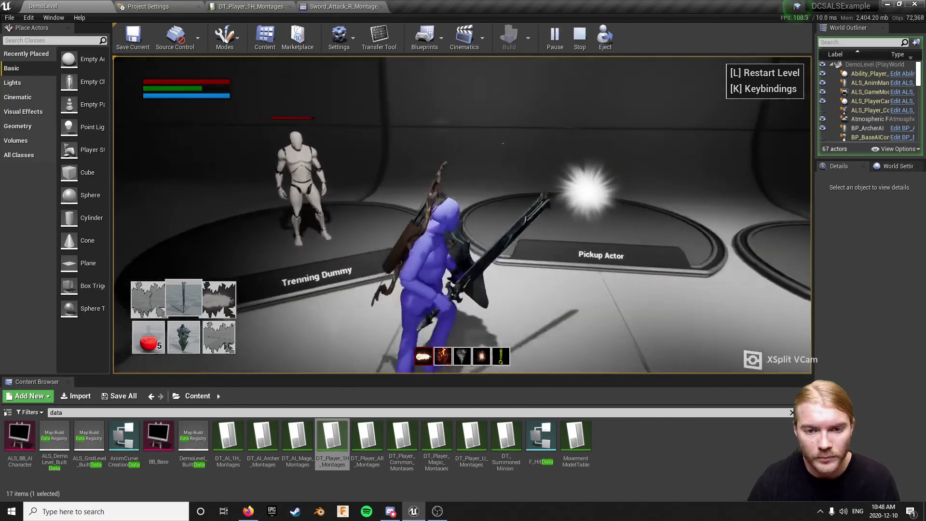
key(Escape)
Inspect the existing M_1H_LightAttack_01 montage from the montages data table.
click(333, 7)
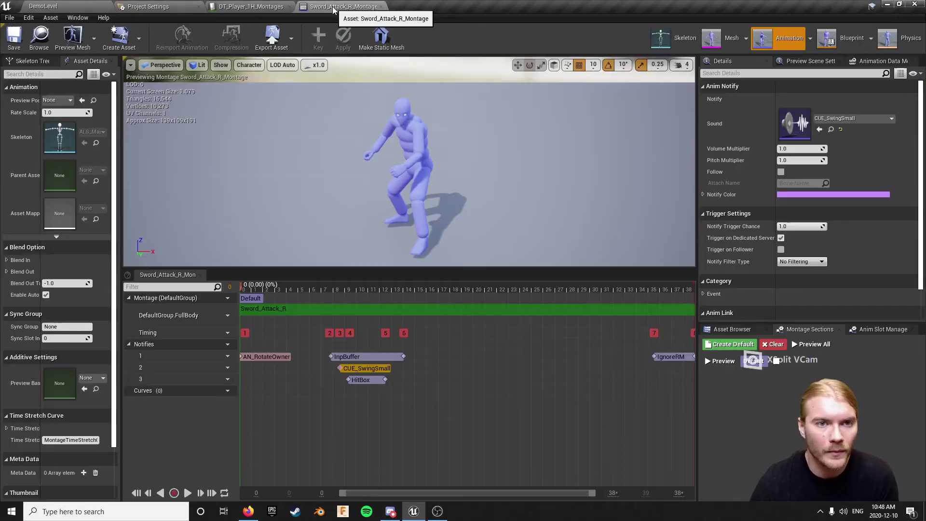
click(229, 5)
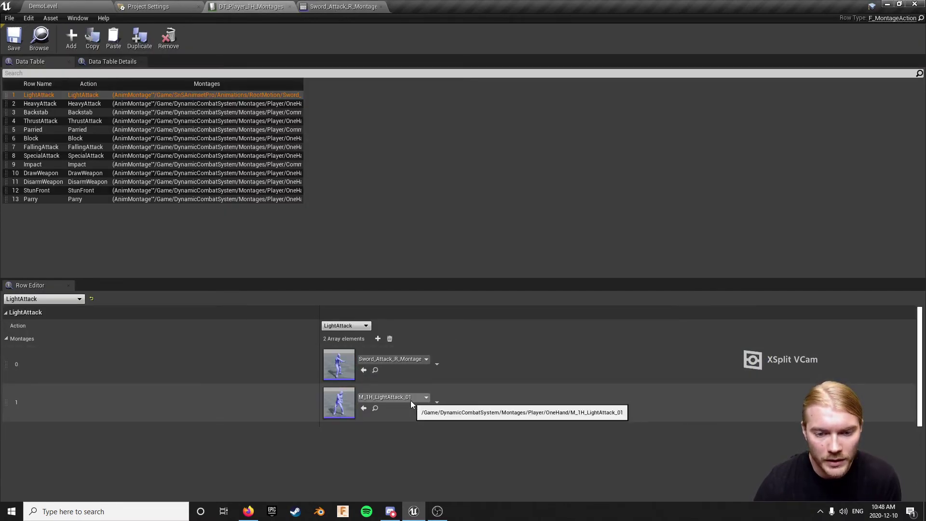
double_click(338, 406)
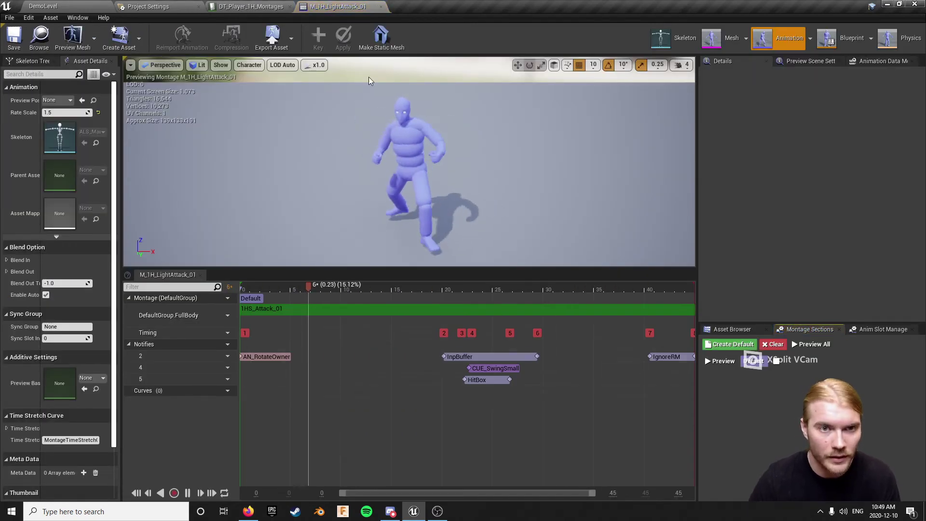
click(250, 6)
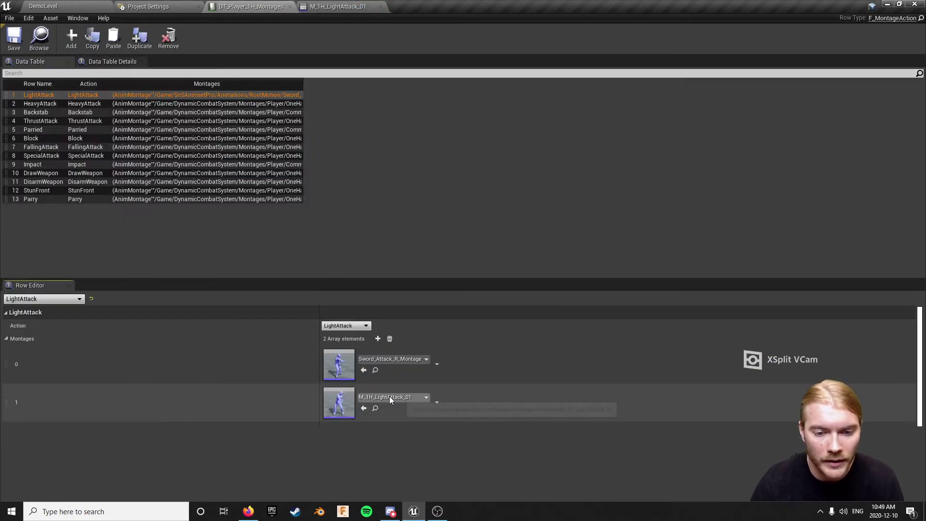
Set LightAttack's second montage to Sword_Attack_RL_Montage and open it for editing.
click(389, 396)
text(sw)
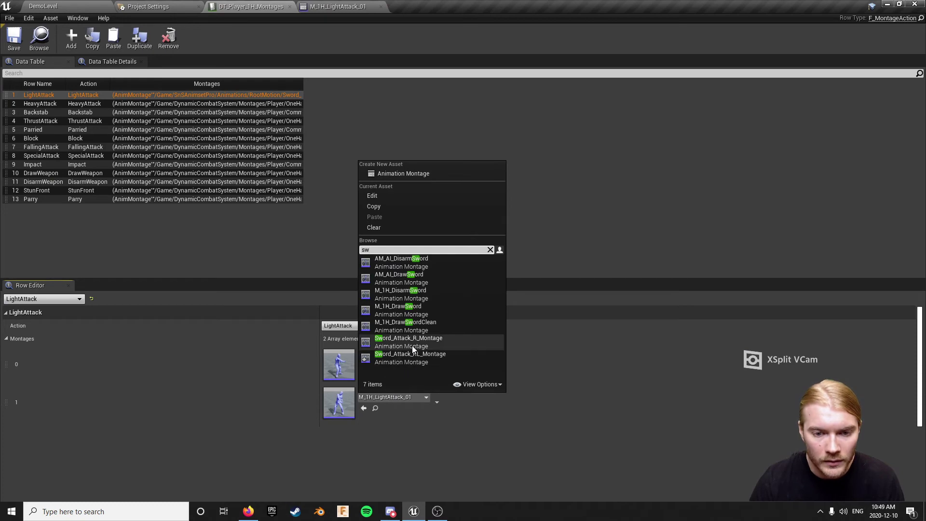
click(415, 357)
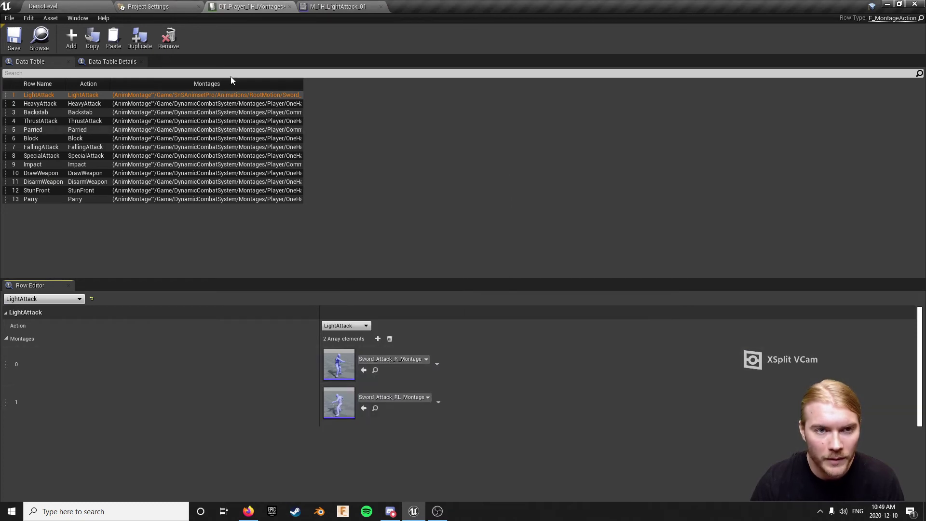
double_click(351, 403)
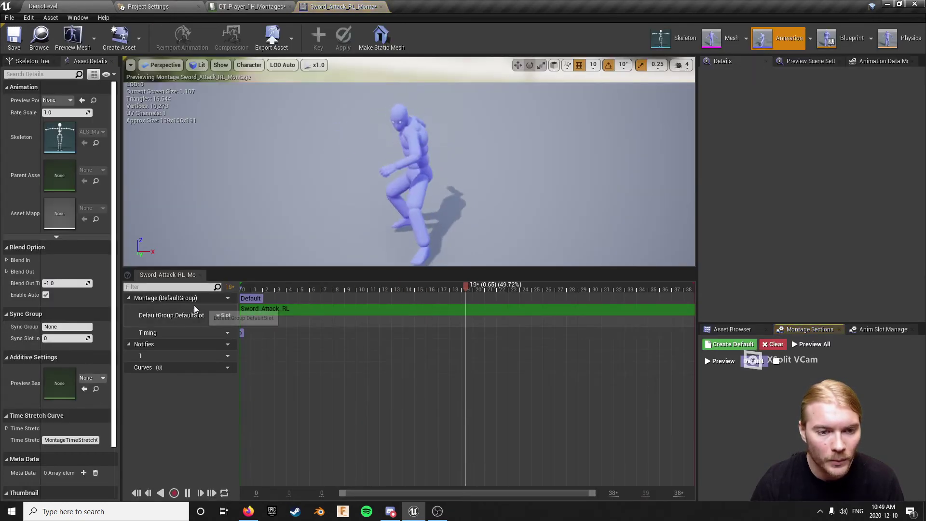
Assign Sword_Attack_RL_Montage to the DefaultGroup.FullBody slot.
click(219, 318)
mouse_move(245, 333)
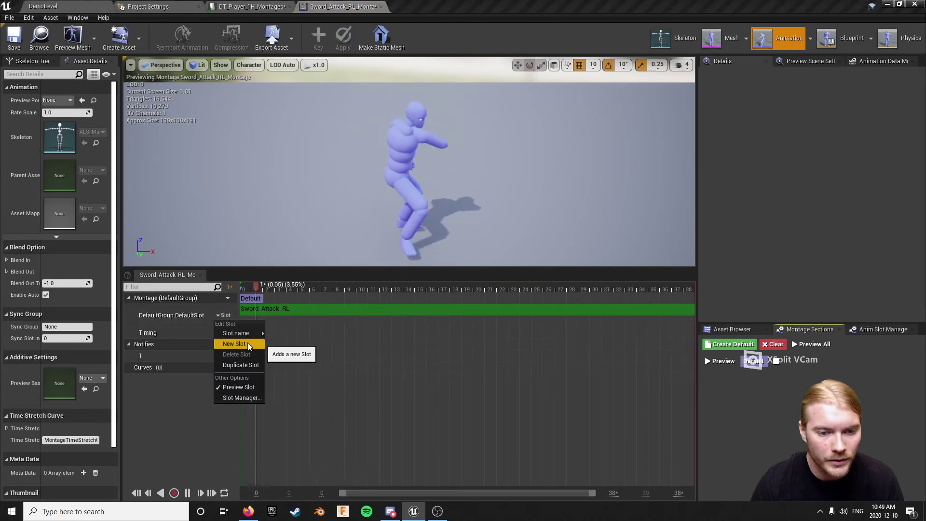
click(327, 379)
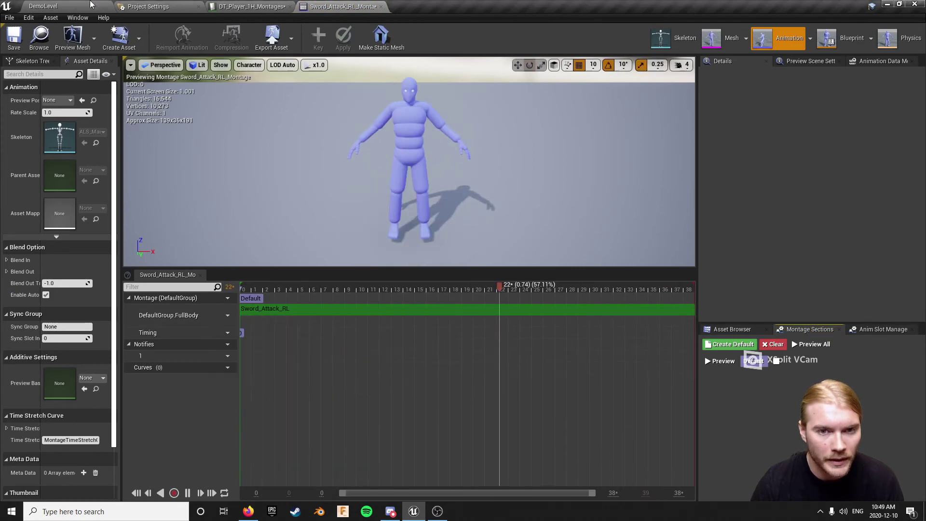
Play-test DemoLevel by walking toward the training dummy, then stop and return to the data table.
click(96, 6)
click(553, 36)
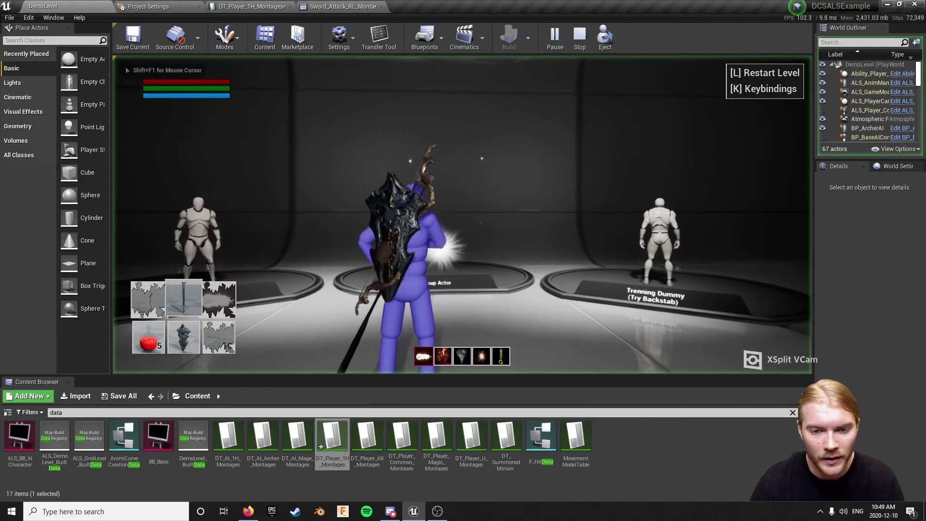
key(w)
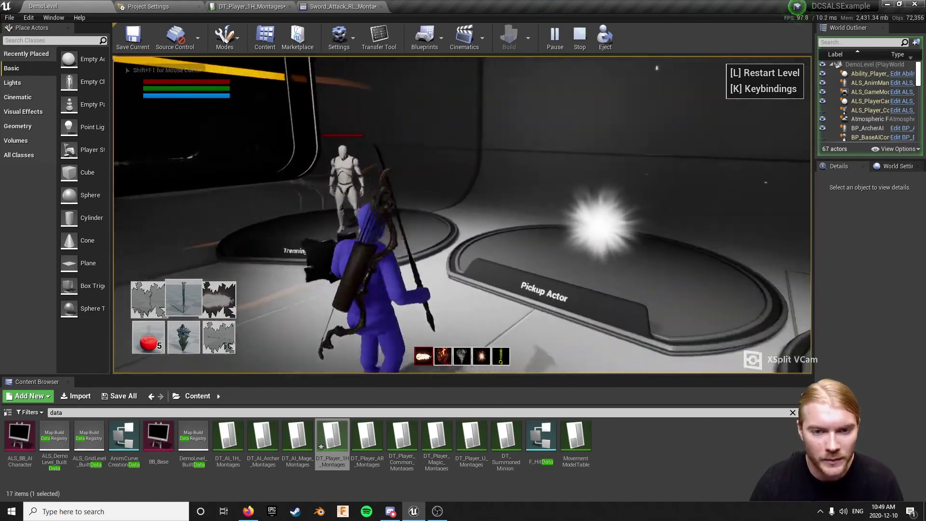
key(shift+F1)
key(Escape)
click(342, 6)
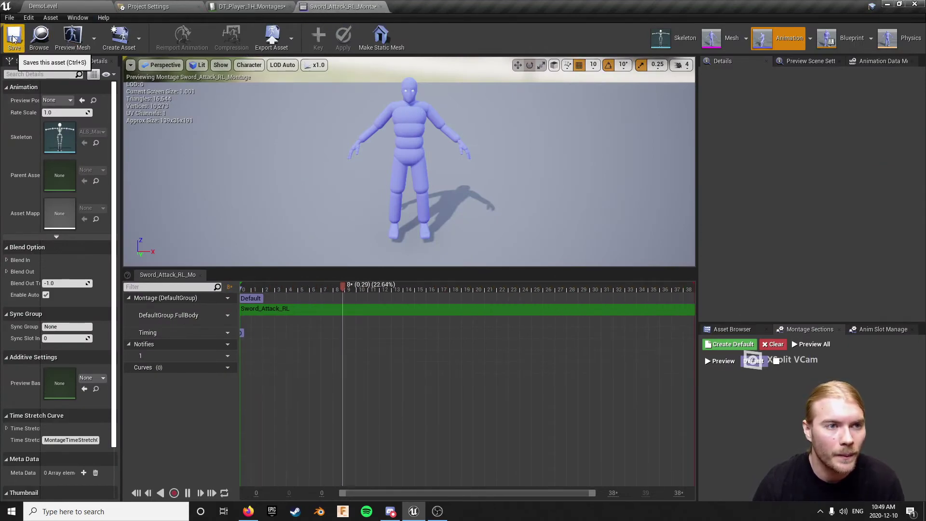
click(251, 7)
Copy the AN_RotateOwner notify from Sword_Attack_R_Montage into Sword_Attack_RL_Montage.
double_click(336, 365)
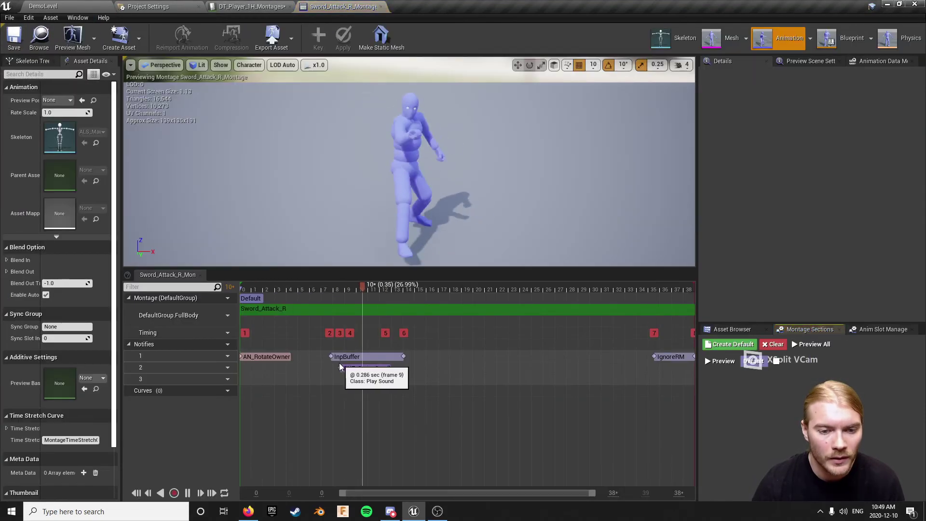
right_click(277, 355)
click(301, 417)
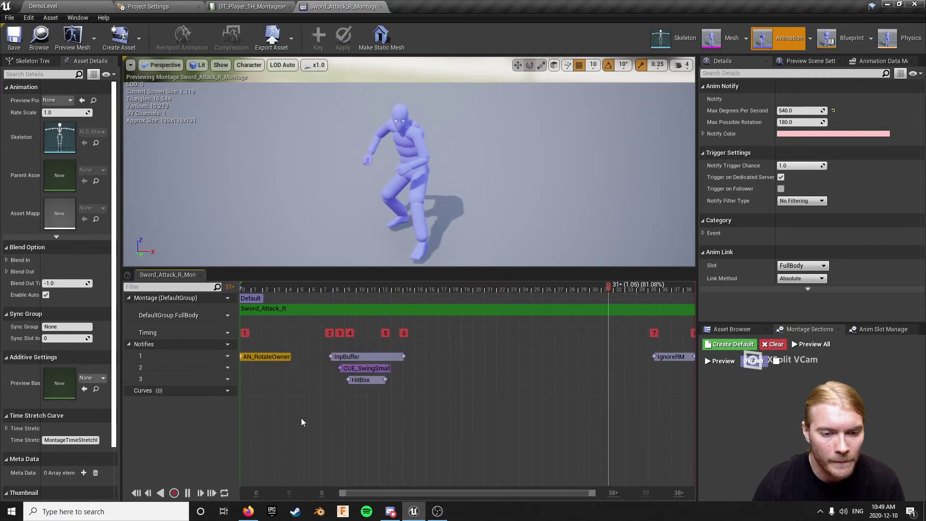
click(251, 7)
double_click(336, 408)
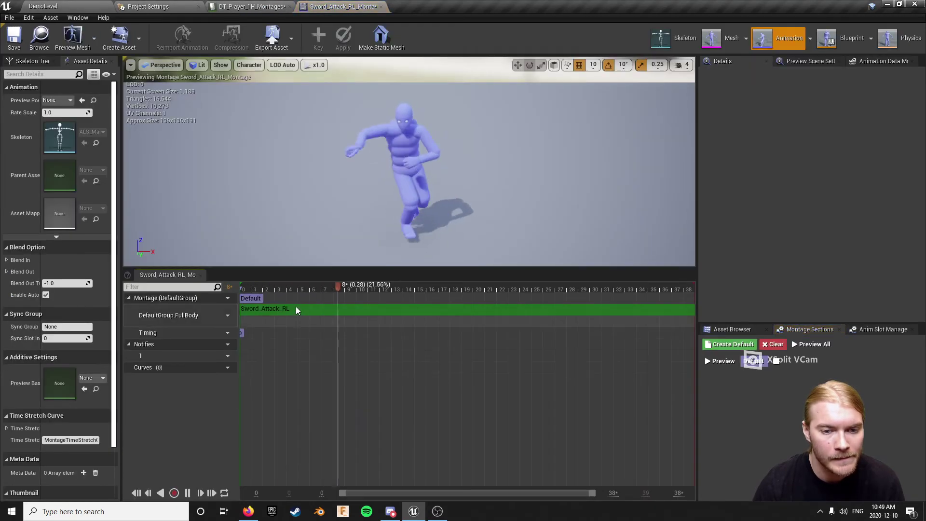
right_click(253, 356)
click(285, 412)
Add two more notify tracks to the RL montage, making three in total.
click(222, 344)
click(224, 350)
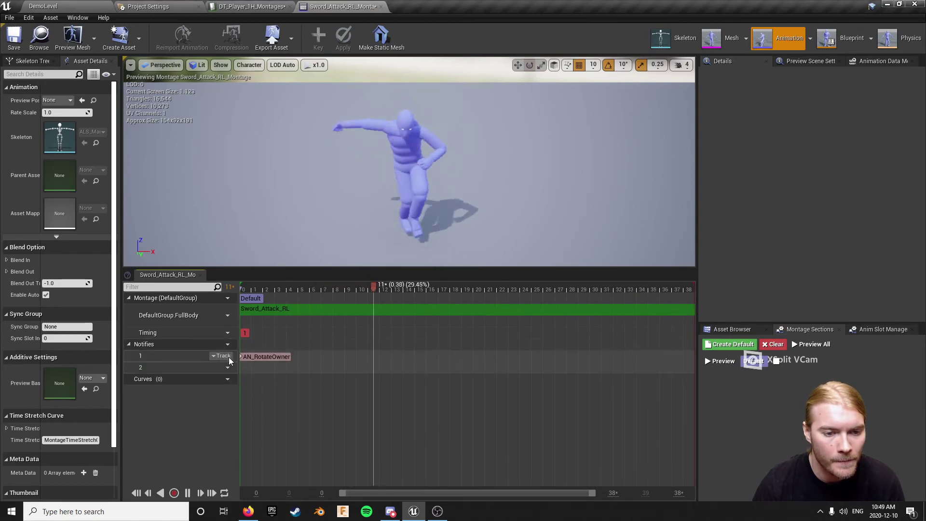
click(221, 344)
click(226, 352)
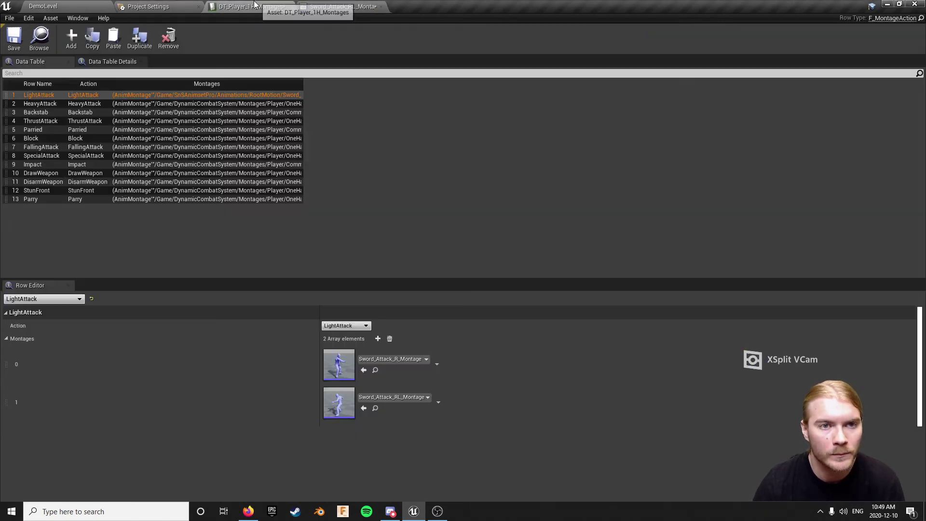
Copy the InpBuffer notify from the R montage onto the RL montage's track 1.
click(248, 6)
double_click(342, 371)
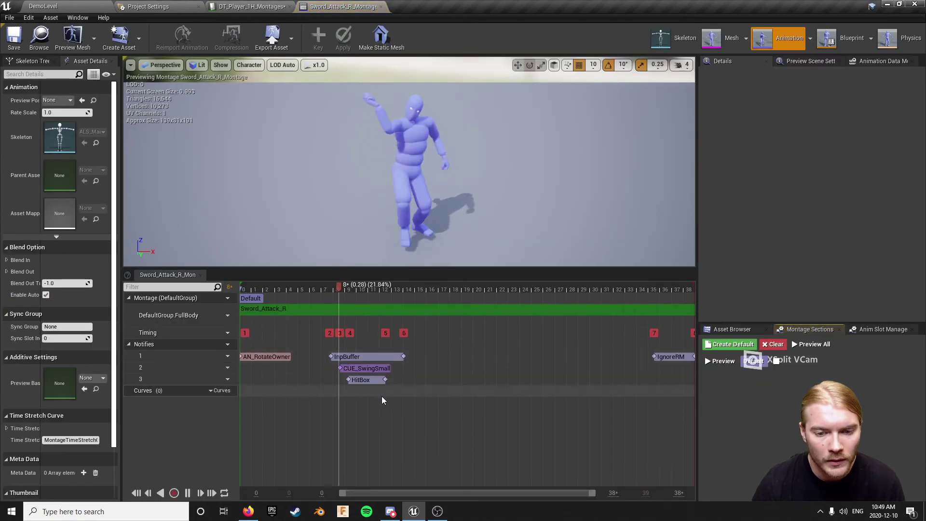
right_click(363, 357)
mouse_move(399, 450)
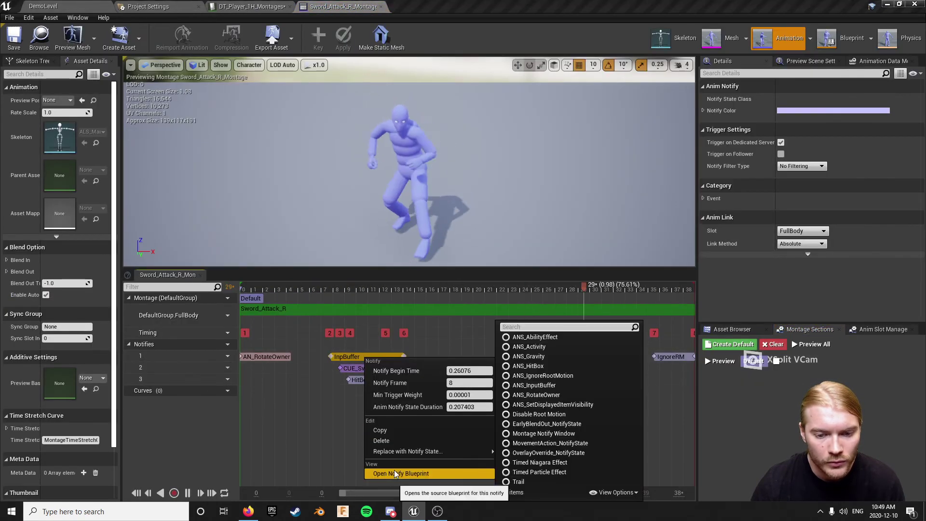
click(387, 432)
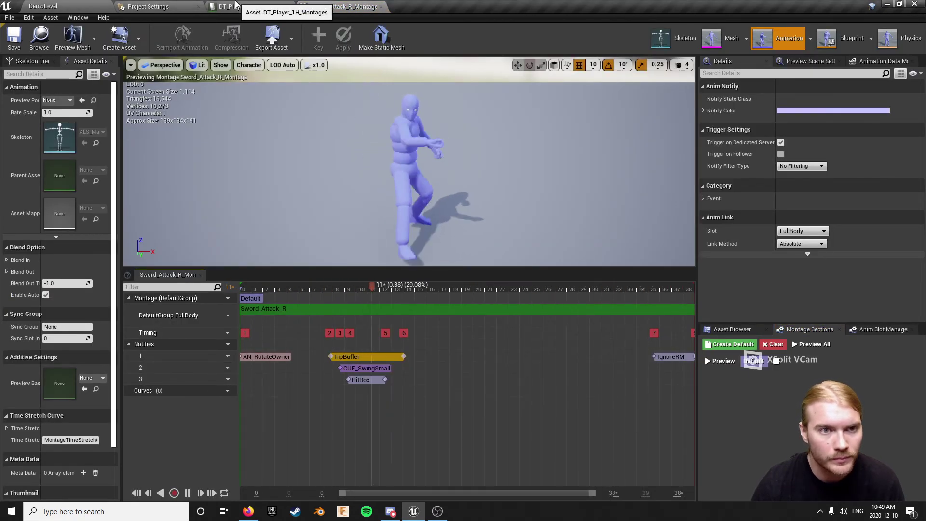
click(248, 6)
double_click(339, 396)
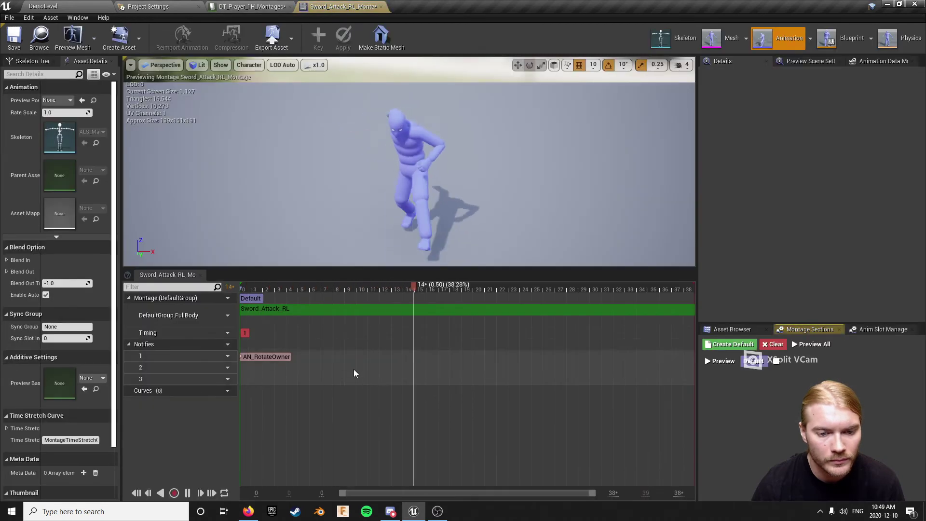
right_click(347, 356)
click(367, 413)
Copy the CUE_SwingSmall notify from the R montage onto the RL montage's track 2.
click(248, 6)
double_click(339, 365)
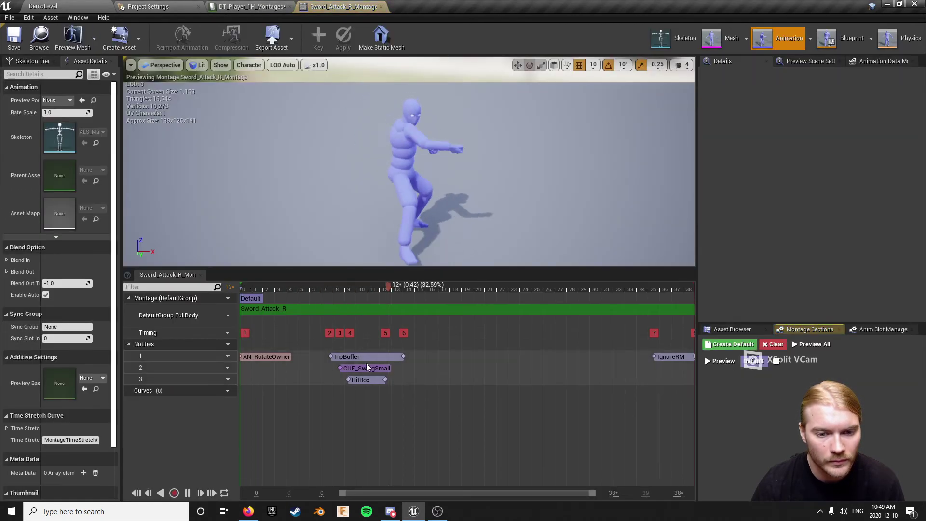
right_click(364, 368)
click(385, 425)
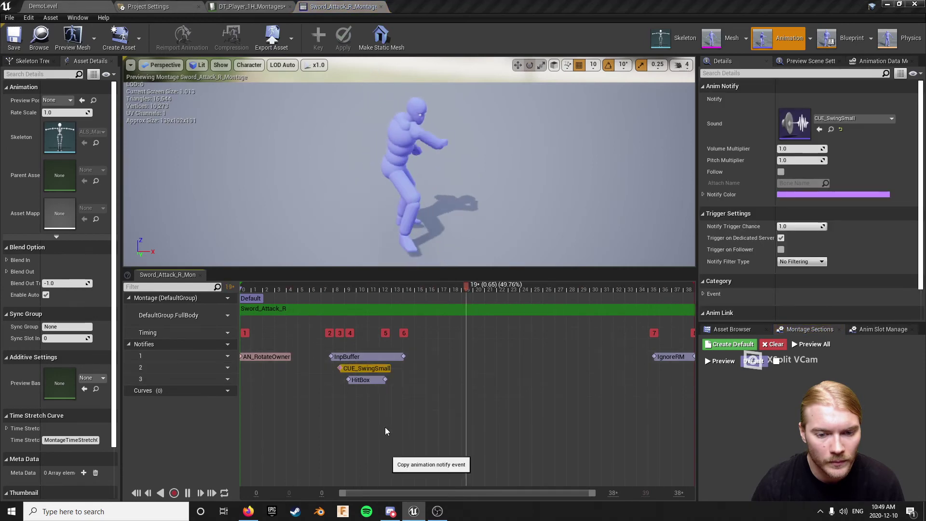
click(255, 7)
double_click(348, 404)
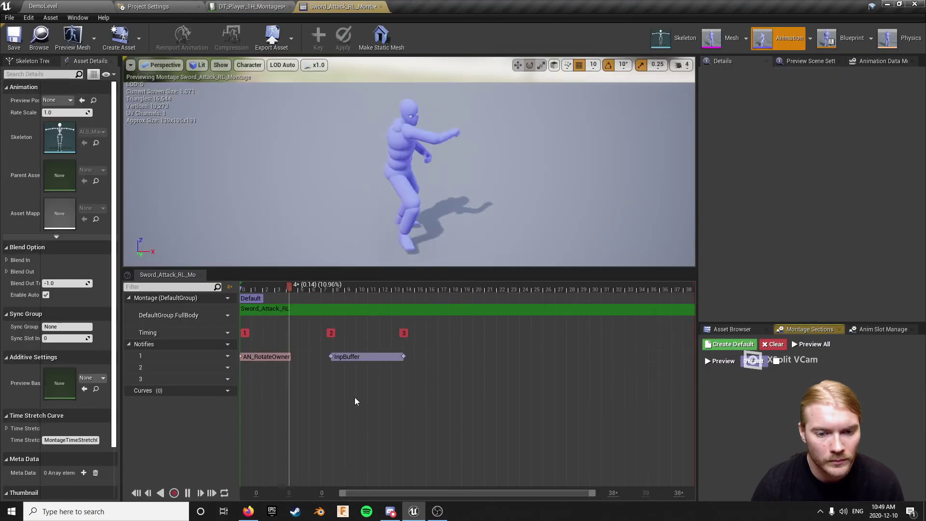
right_click(353, 368)
click(372, 437)
Copy the HitBox notify from the R montage onto the RL montage's track 3.
click(226, 6)
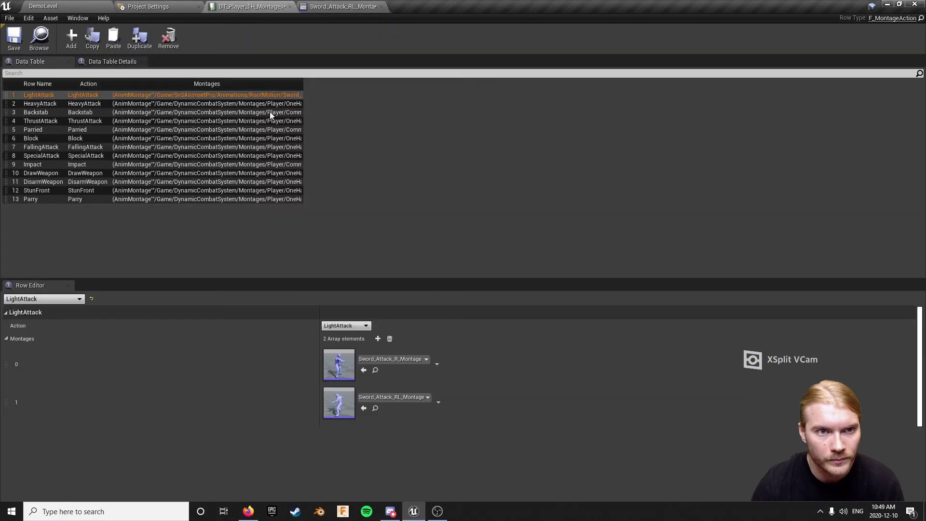
double_click(334, 366)
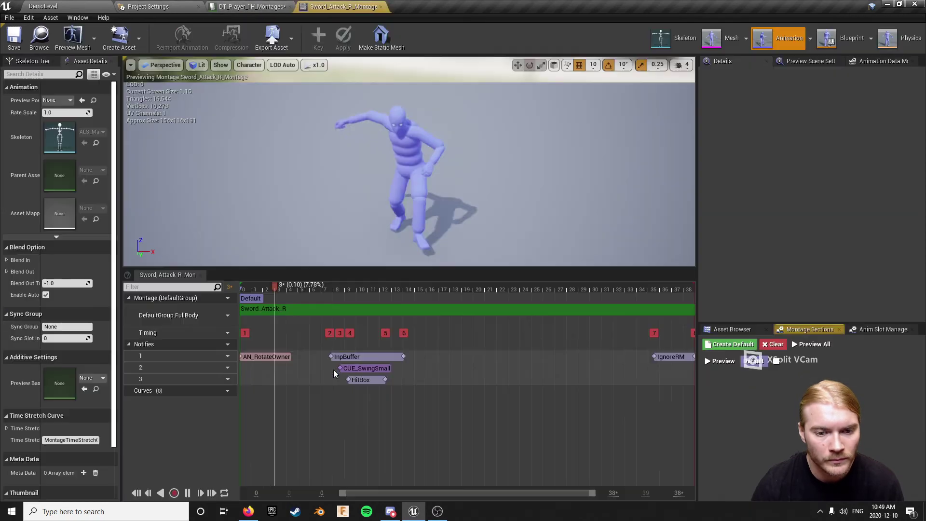
right_click(360, 379)
click(344, 208)
click(250, 6)
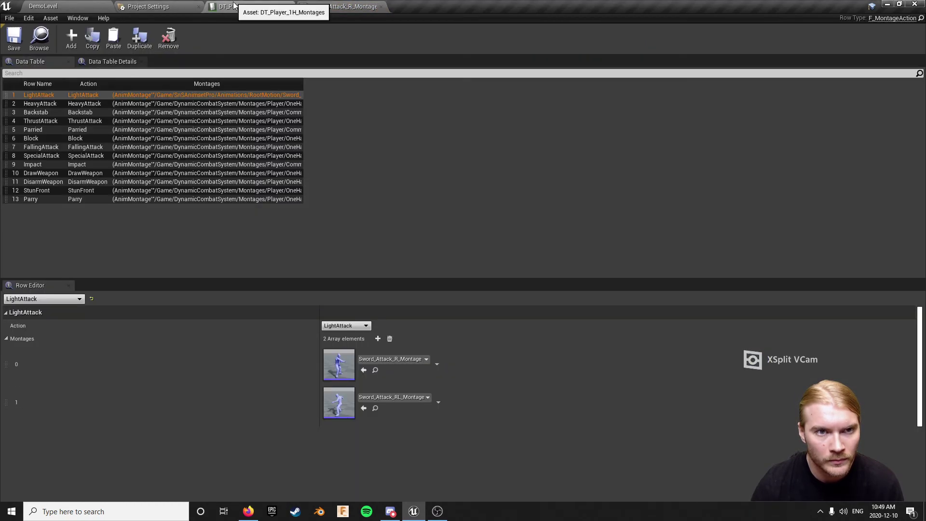
double_click(340, 407)
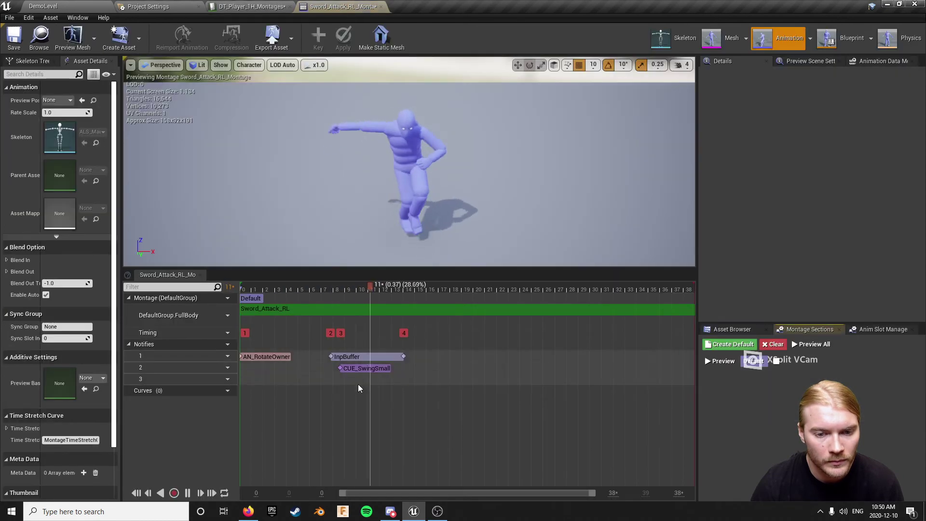
right_click(355, 382)
click(386, 441)
Copy the IgnoreRM notify into the RL montage at its original time.
click(245, 6)
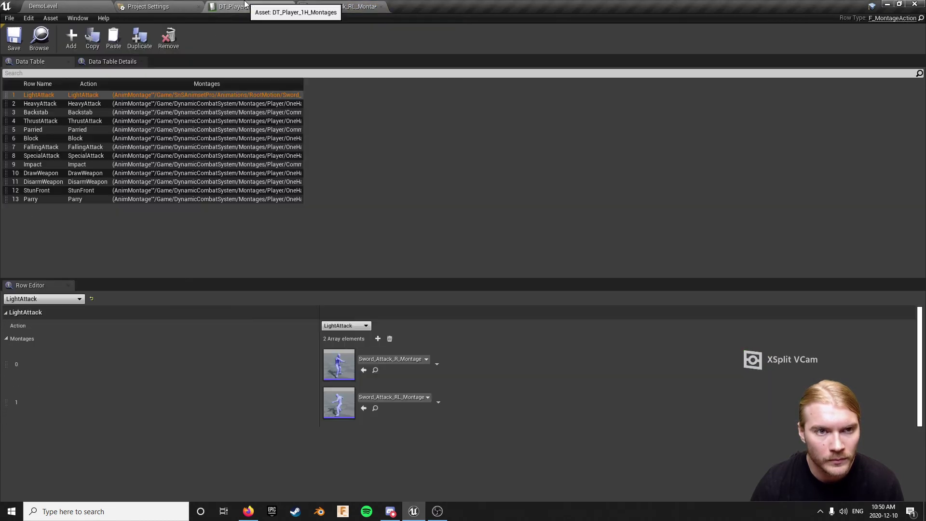
double_click(336, 373)
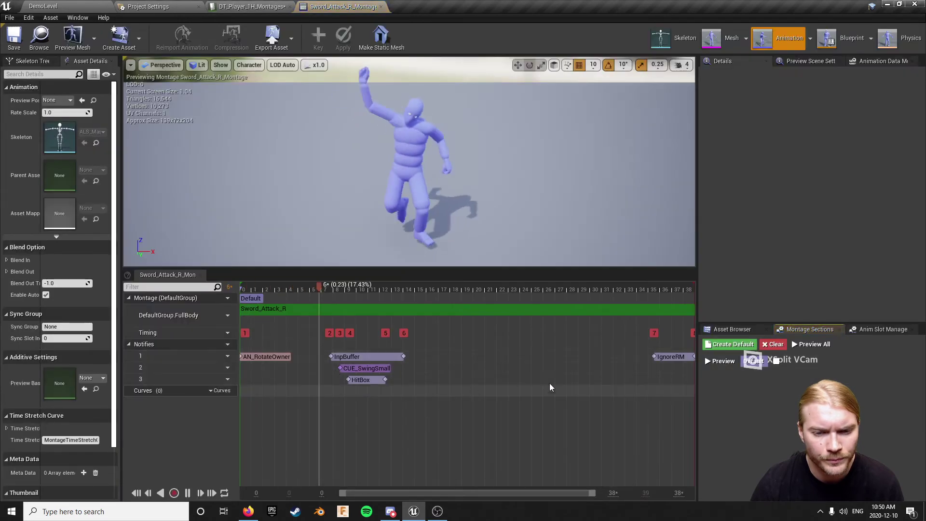
right_click(678, 360)
click(692, 432)
click(251, 6)
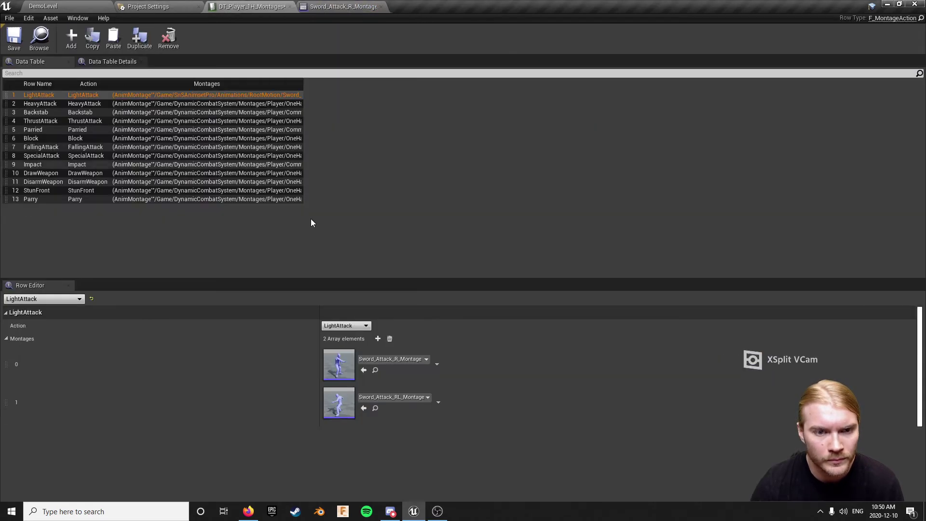
double_click(336, 403)
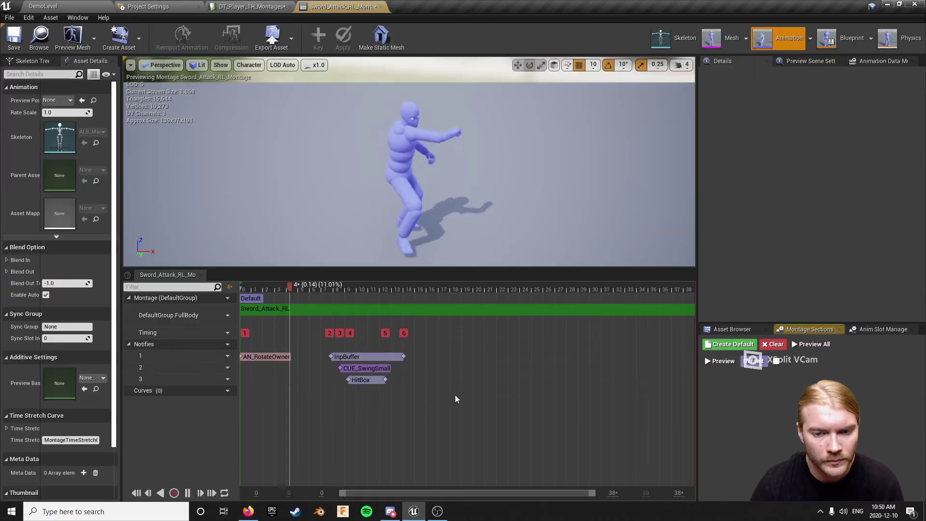
right_click(633, 358)
click(666, 424)
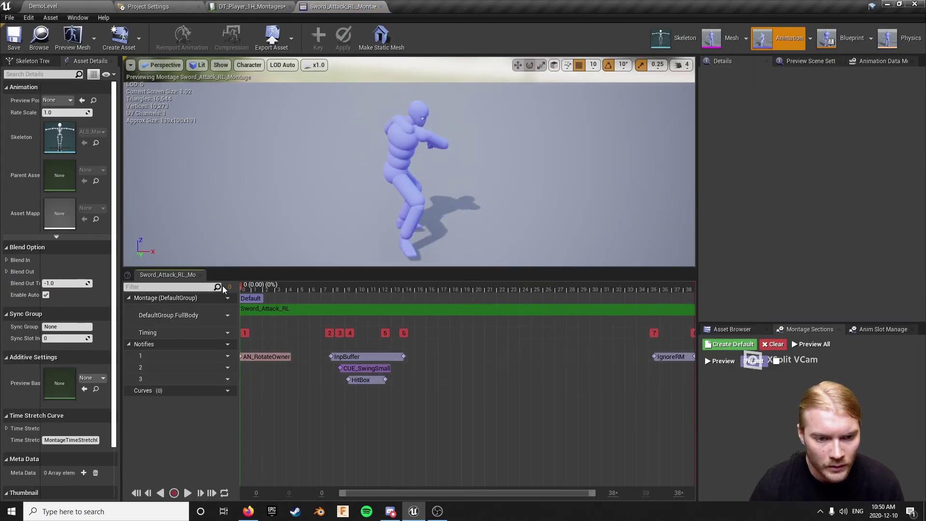
Move the RL montage's InpBuffer notify earlier to start near frame 5.
drag(278, 295, 297, 279)
drag(352, 356, 314, 356)
drag(308, 291, 218, 302)
click(248, 289)
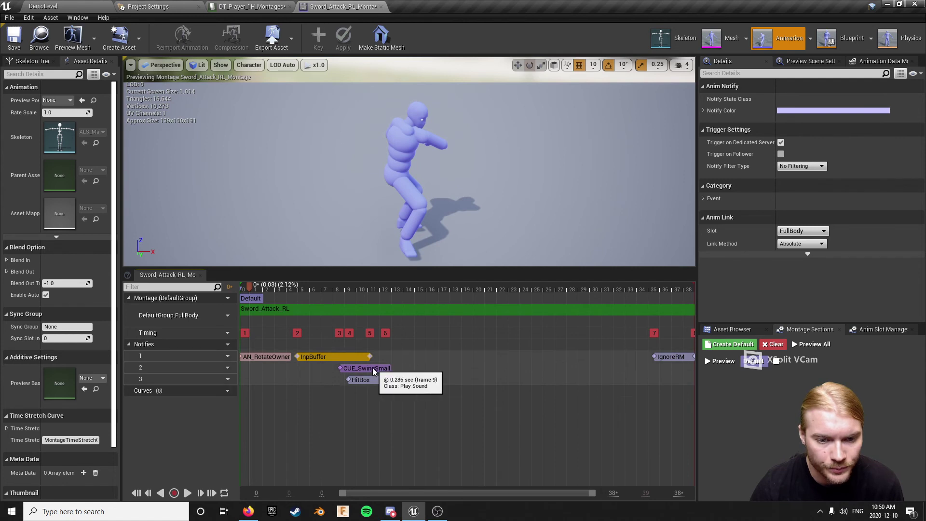
Shift CUE_SwingSmall and HitBox earlier, to around frame 6, to fit the RL swing.
drag(371, 370, 334, 366)
click(269, 289)
drag(270, 290, 296, 292)
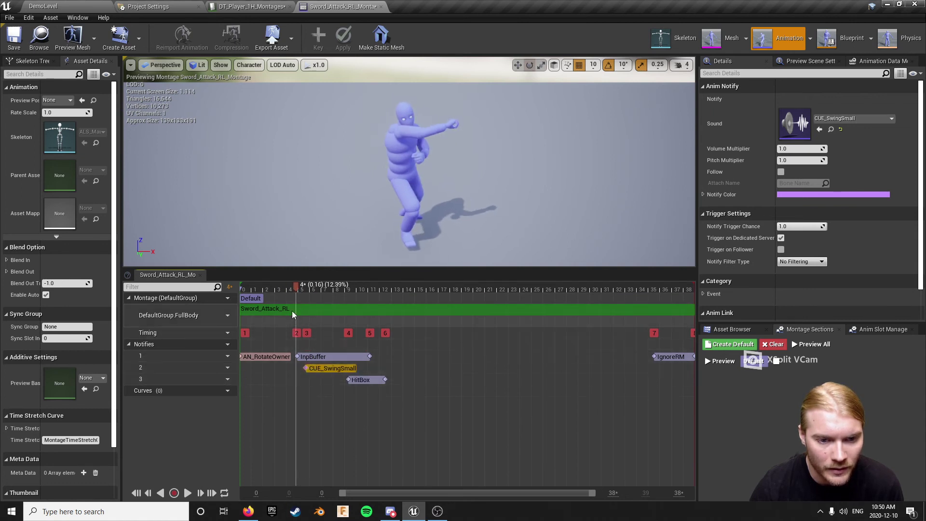
drag(294, 285, 311, 296)
drag(369, 380, 328, 379)
drag(311, 287, 450, 302)
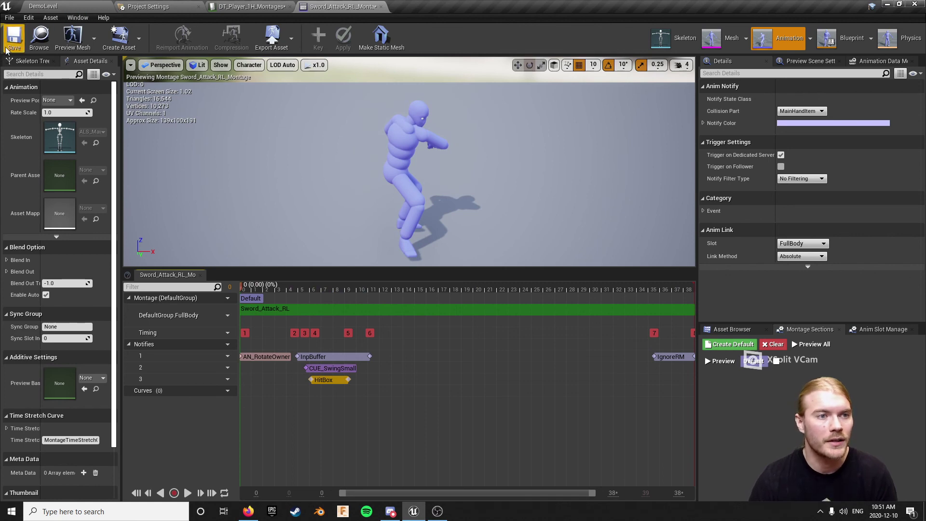
Play-test DemoLevel, performing the light attack combo on the training dummy, then stop.
click(91, 6)
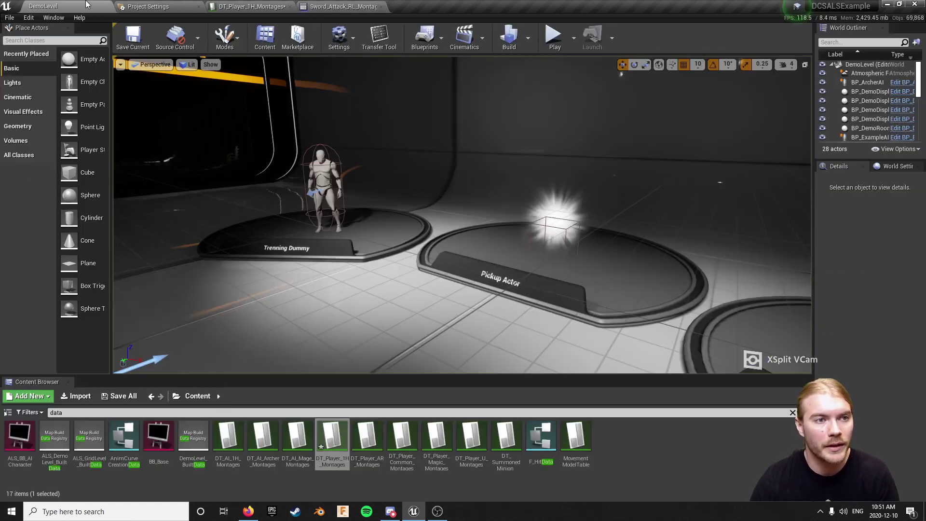
click(553, 38)
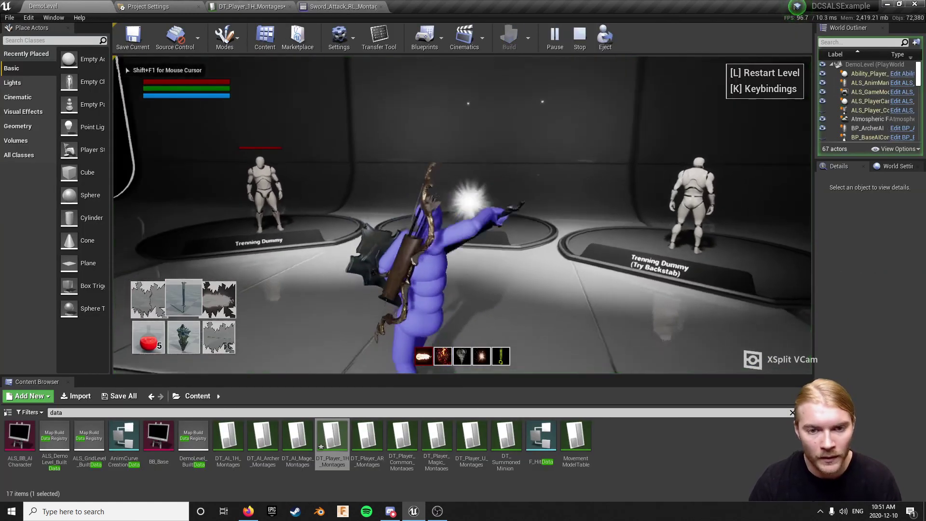
key(w)
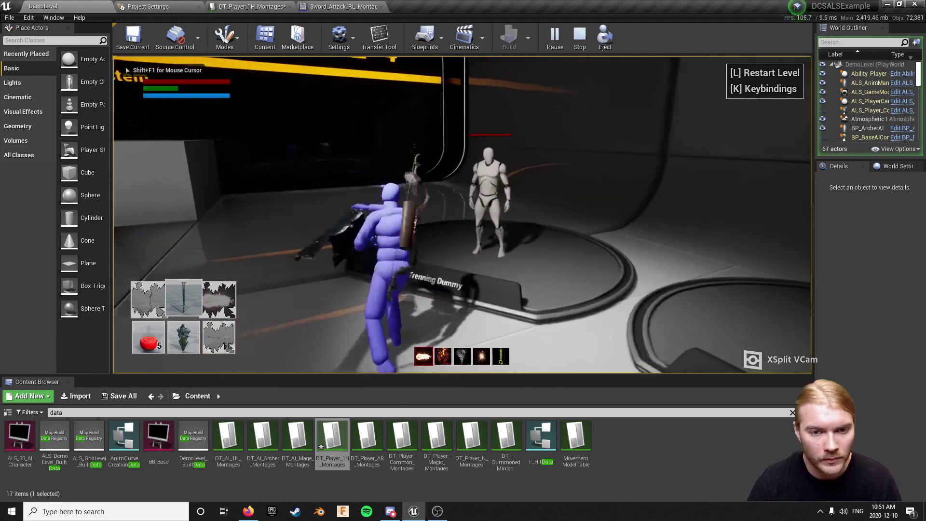
key(w)
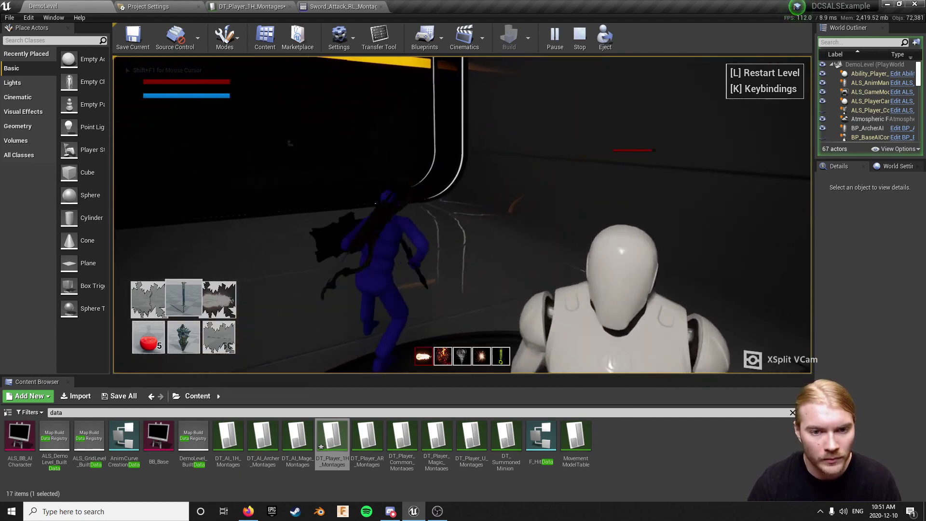
key(w)
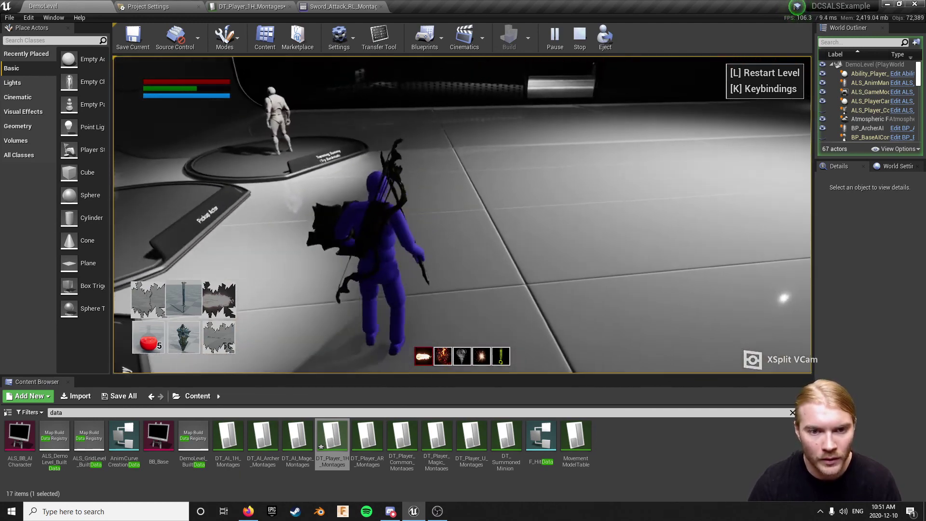
key(Escape)
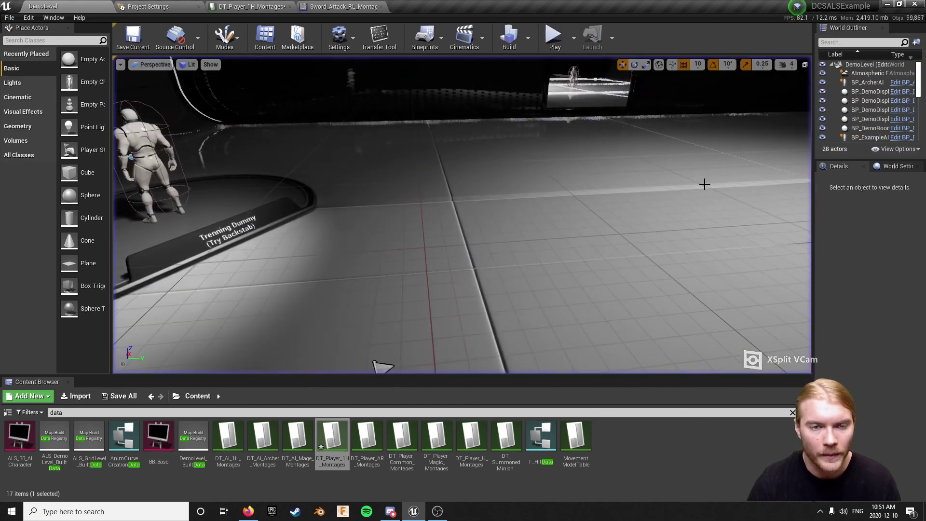
click(349, 6)
Add and then delete an empty third LightAttack Montages entry, leaving the two sword montages.
click(248, 7)
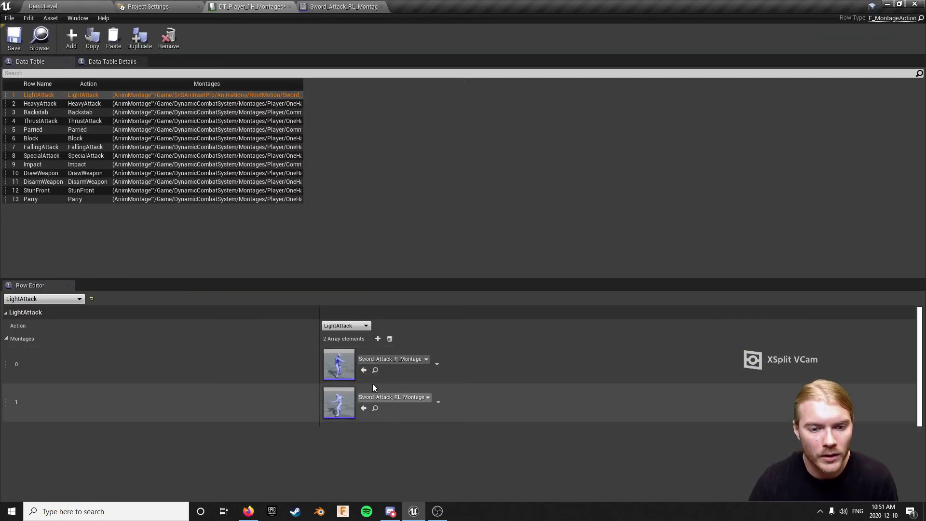
click(378, 339)
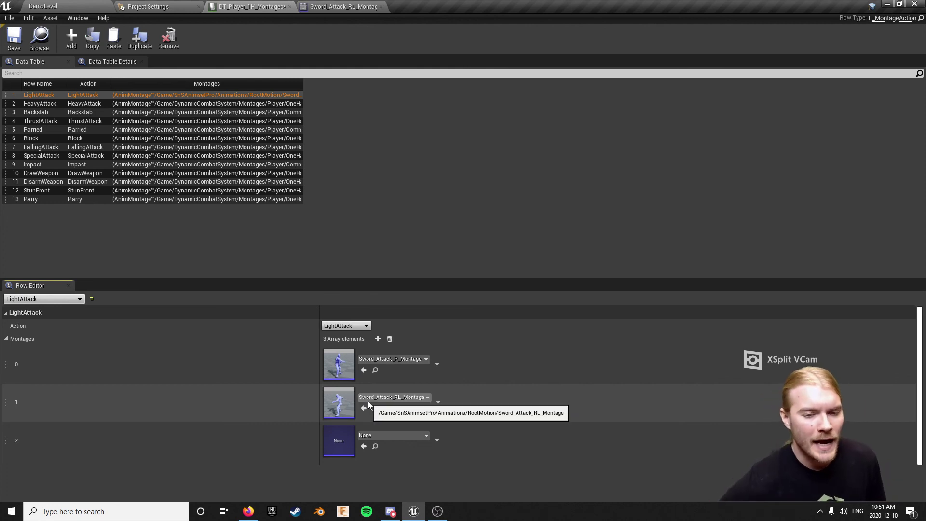
click(437, 440)
click(452, 460)
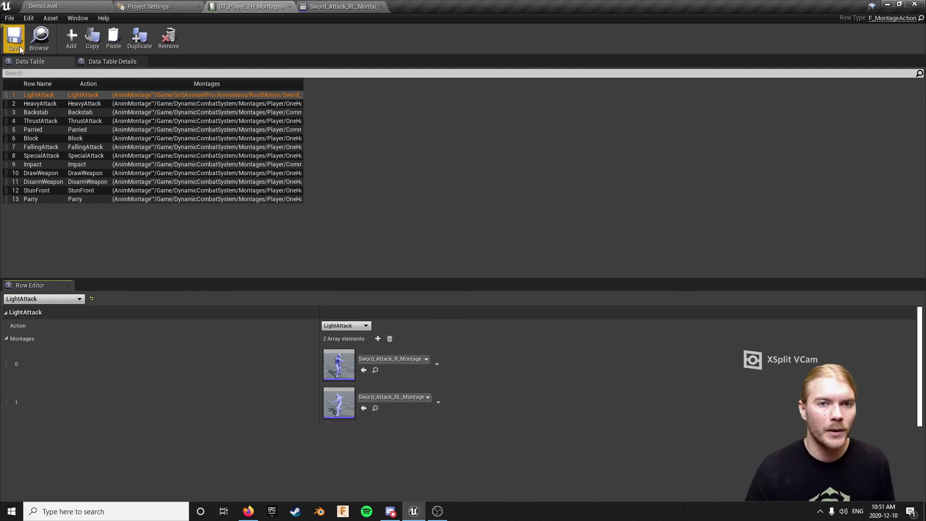
click(345, 8)
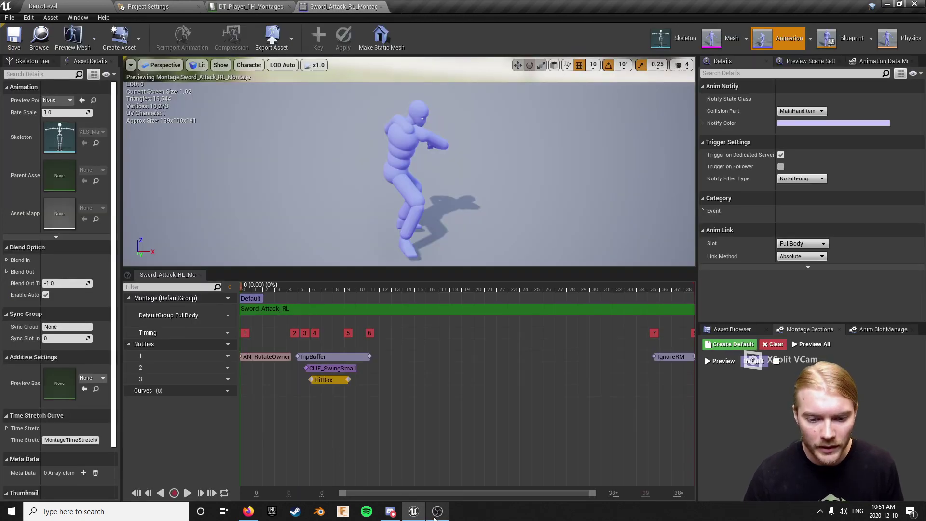